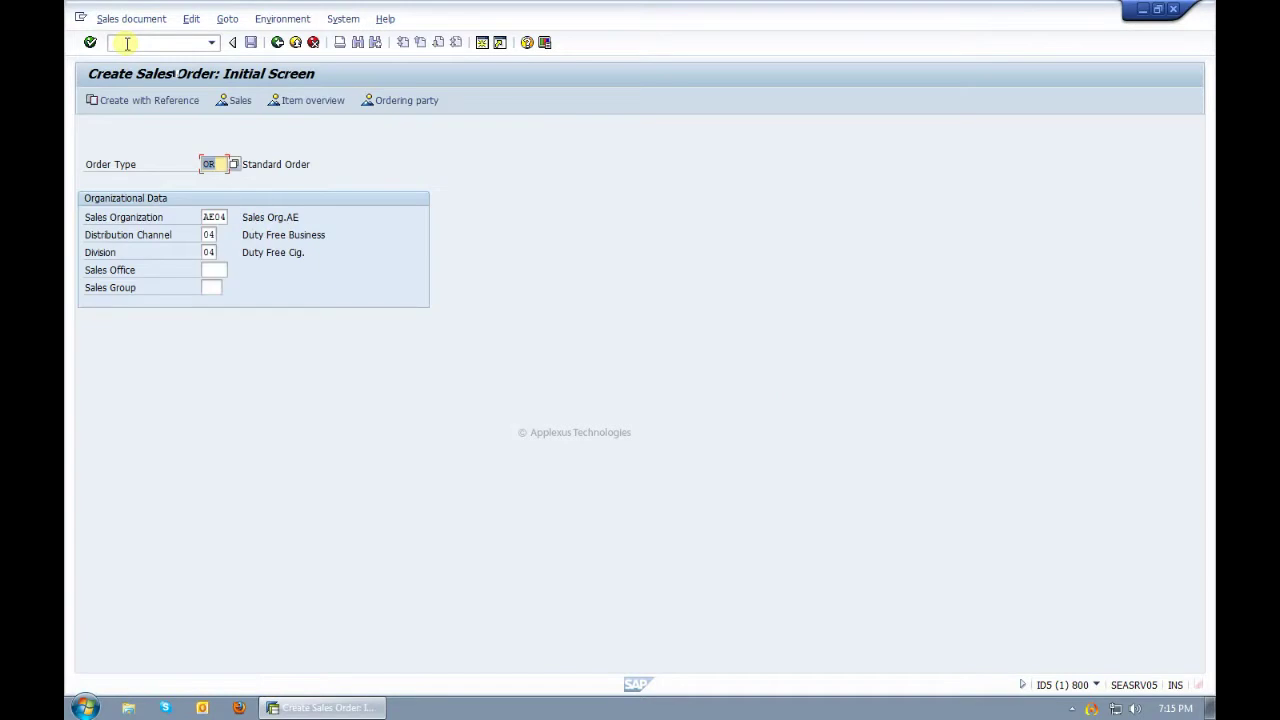
- Set the order type to RE (Returns) and create the order by copying the first suggested billing document as reference
{"action": "left_click", "coordinate": [229, 164]}
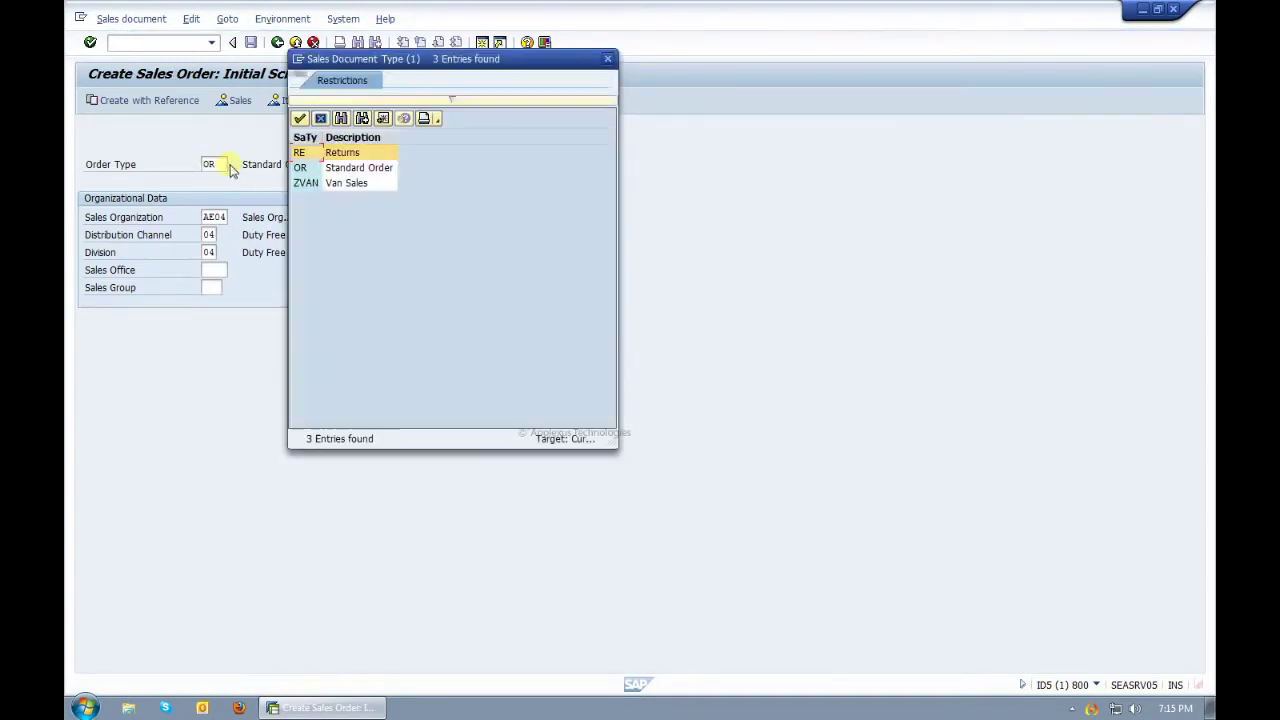
{"action": "left_click", "coordinate": [303, 152]}
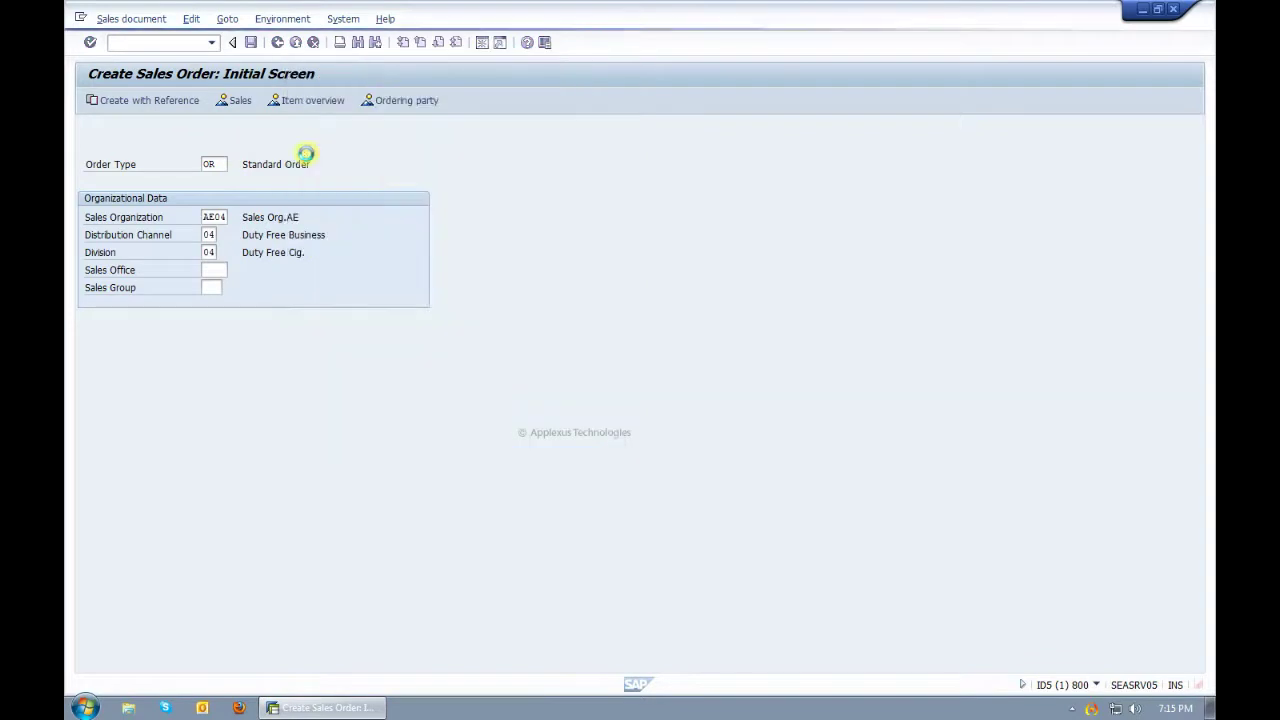
{"action": "left_click", "coordinate": [146, 102]}
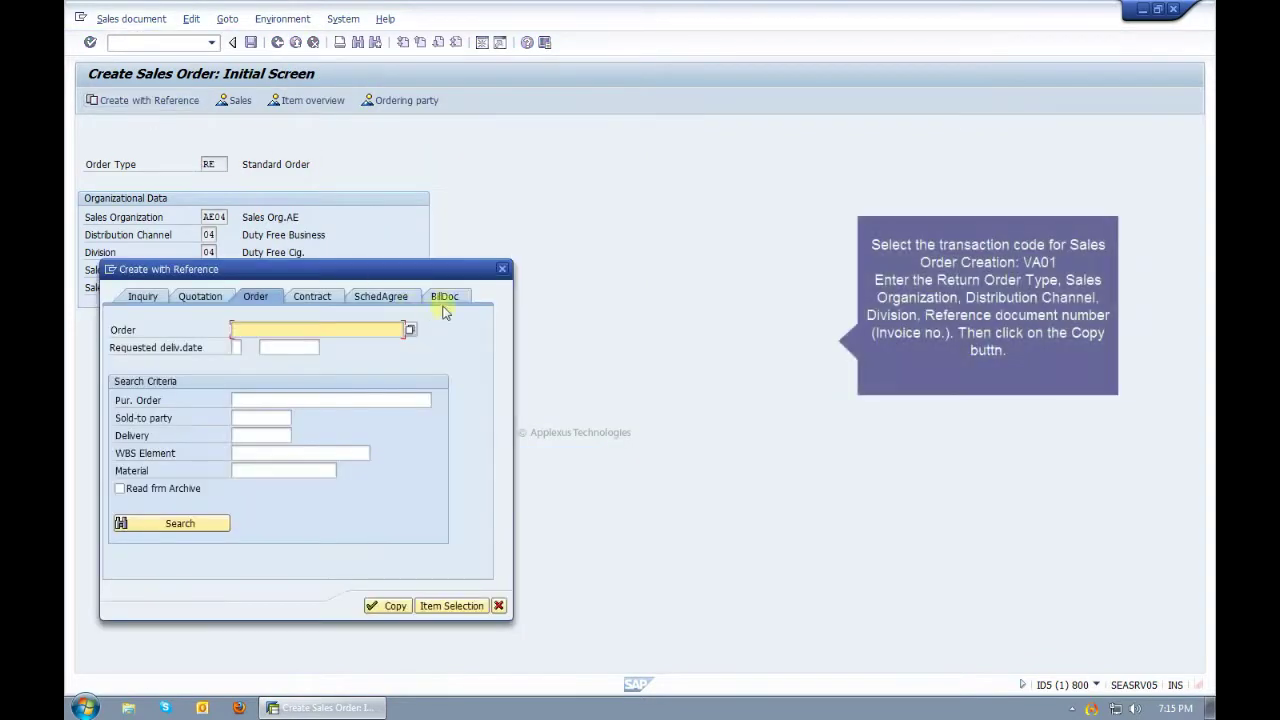
{"action": "left_click", "coordinate": [446, 297]}
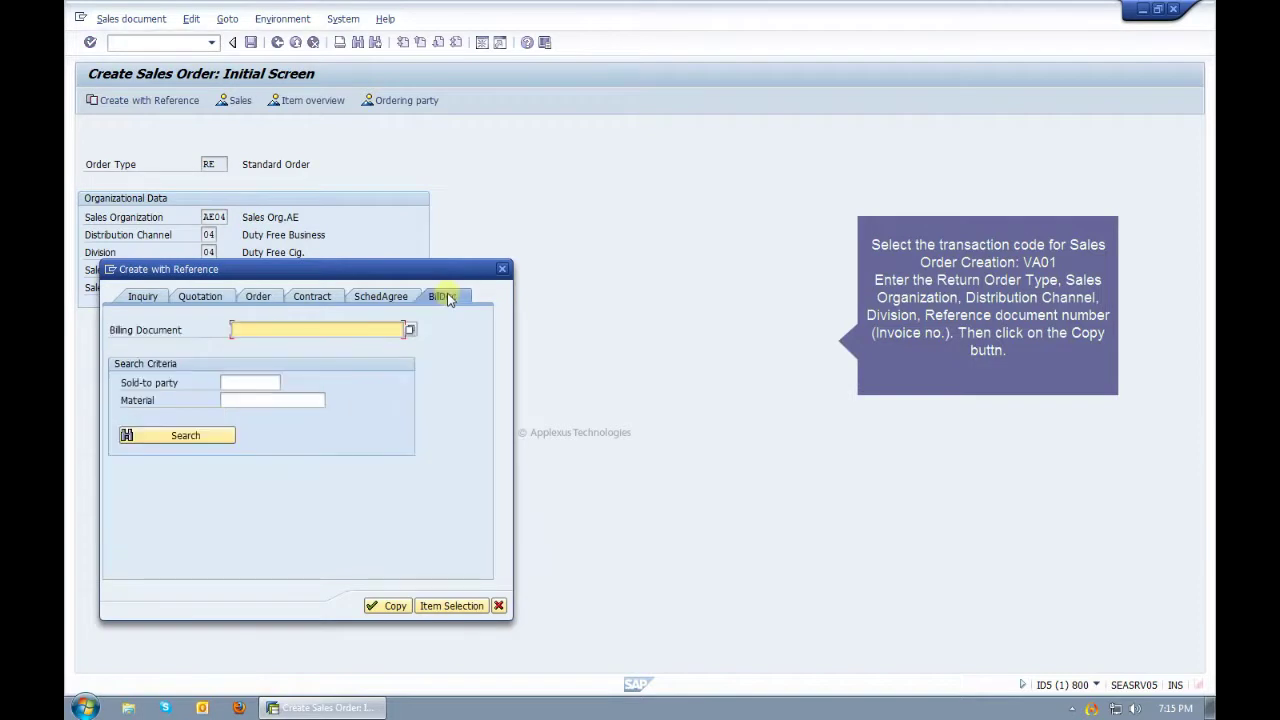
{"action": "left_click", "coordinate": [291, 331]}
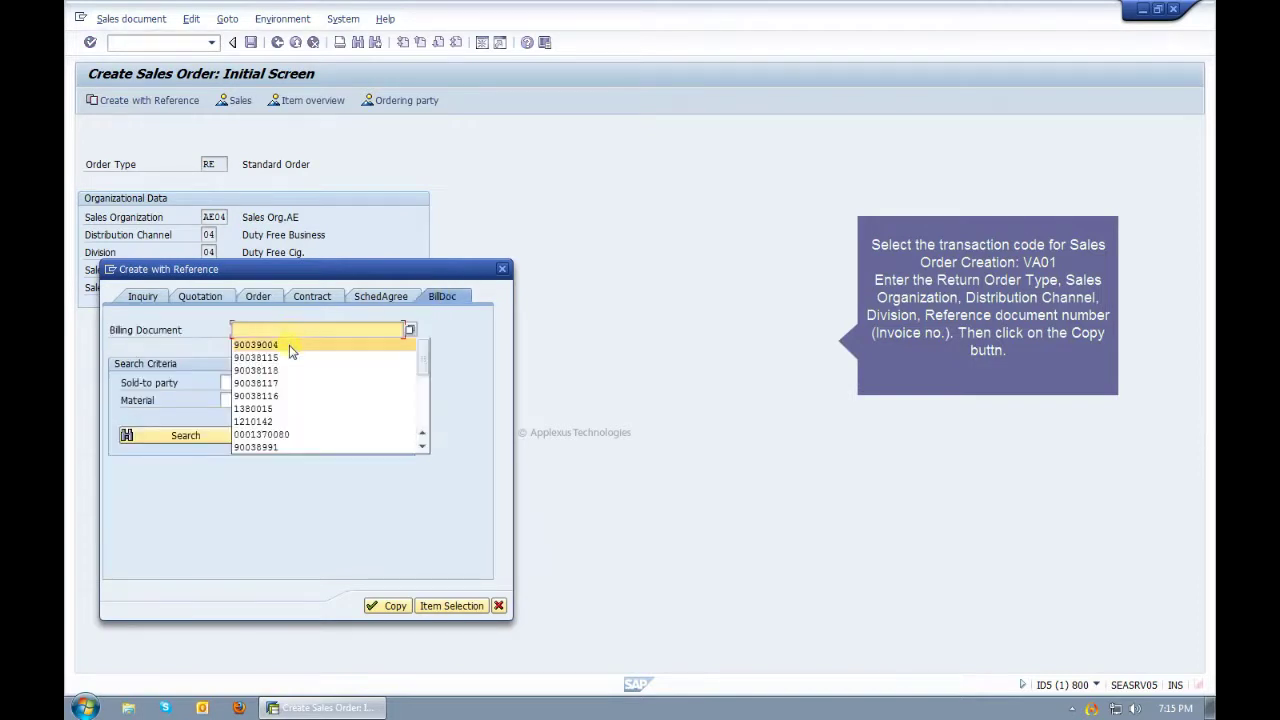
{"action": "left_click", "coordinate": [291, 345]}
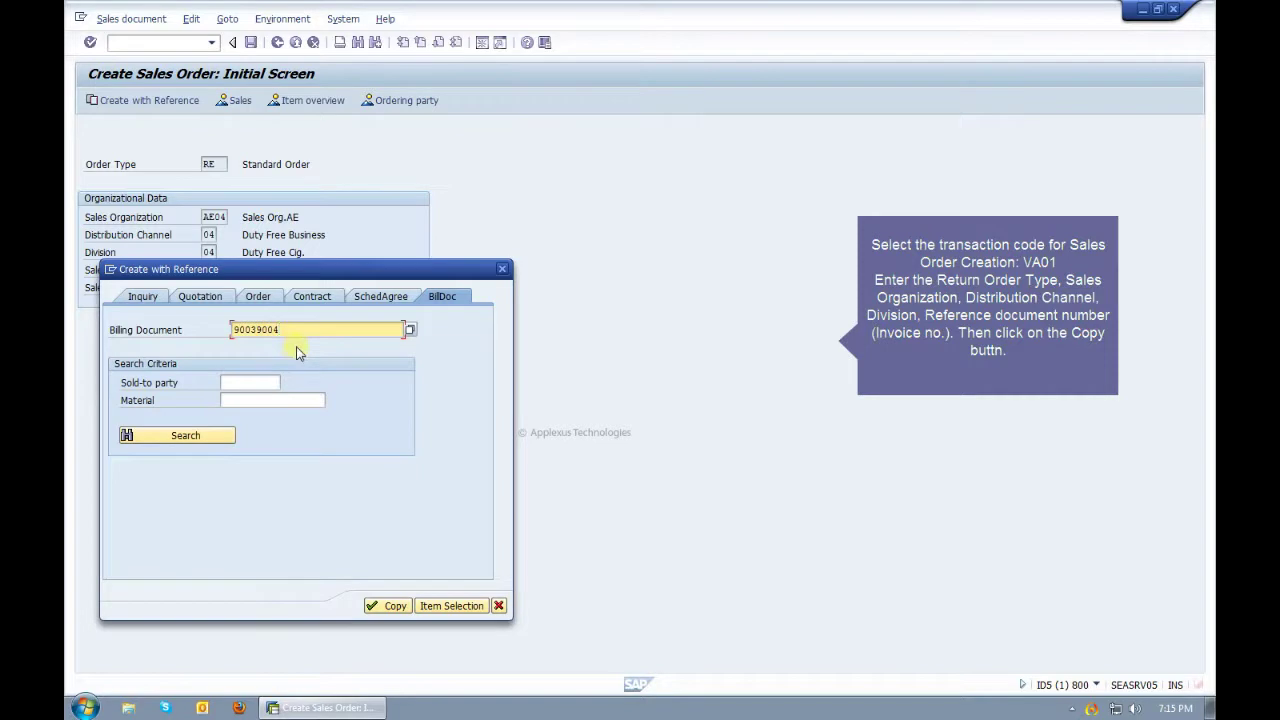
{"action": "left_click", "coordinate": [388, 607]}
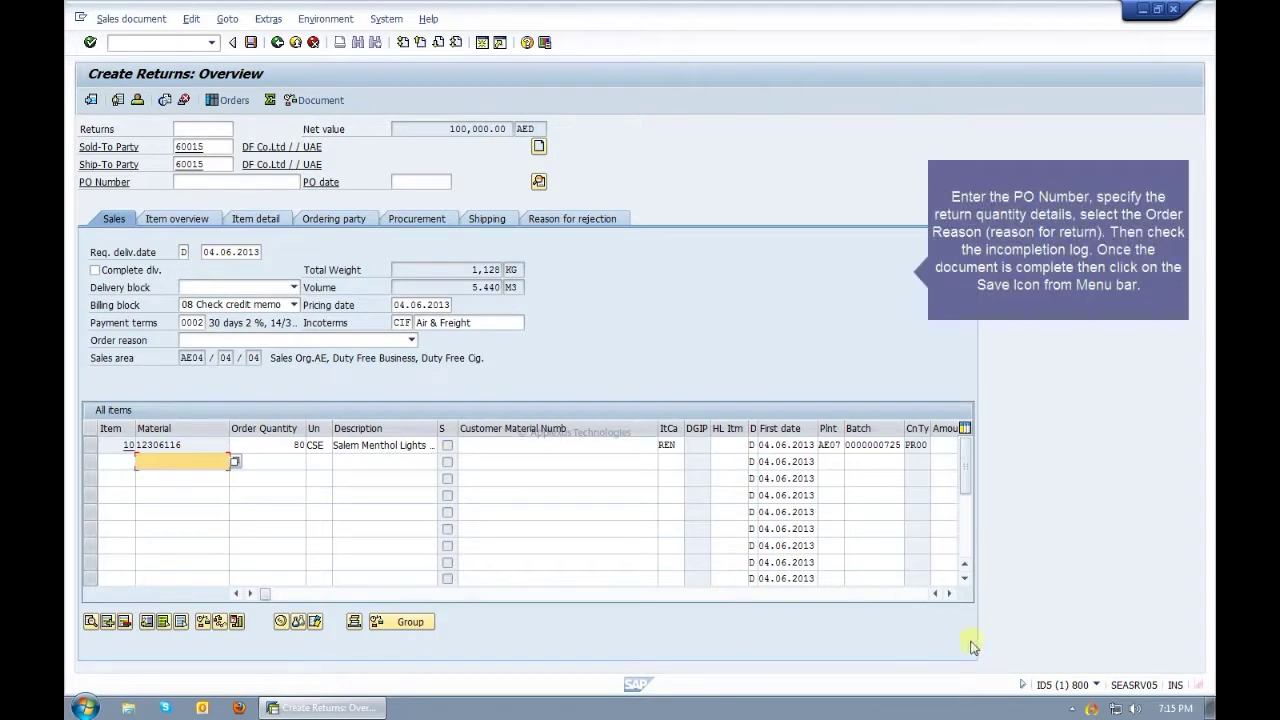
{"action": "left_click", "coordinate": [1090, 708]}
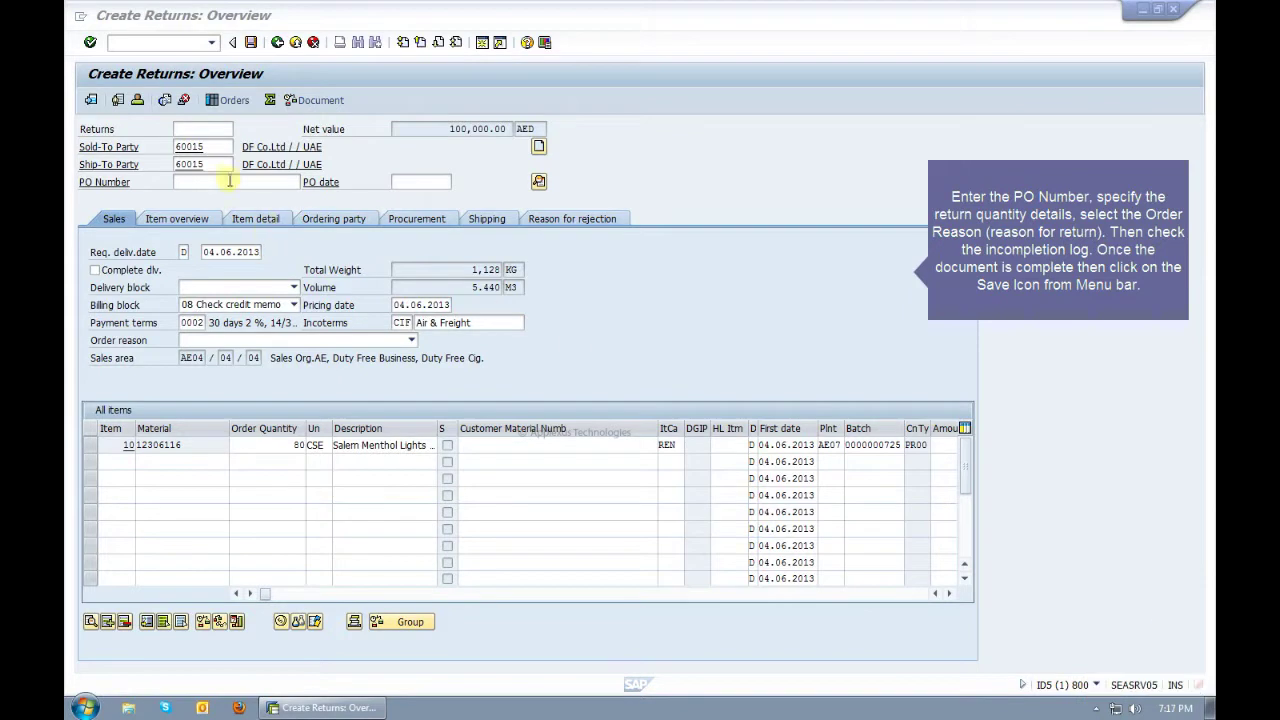
- Enter the invoice reference as the PO number and set item 10's order quantity to 10
{"action": "left_click", "coordinate": [229, 181]}
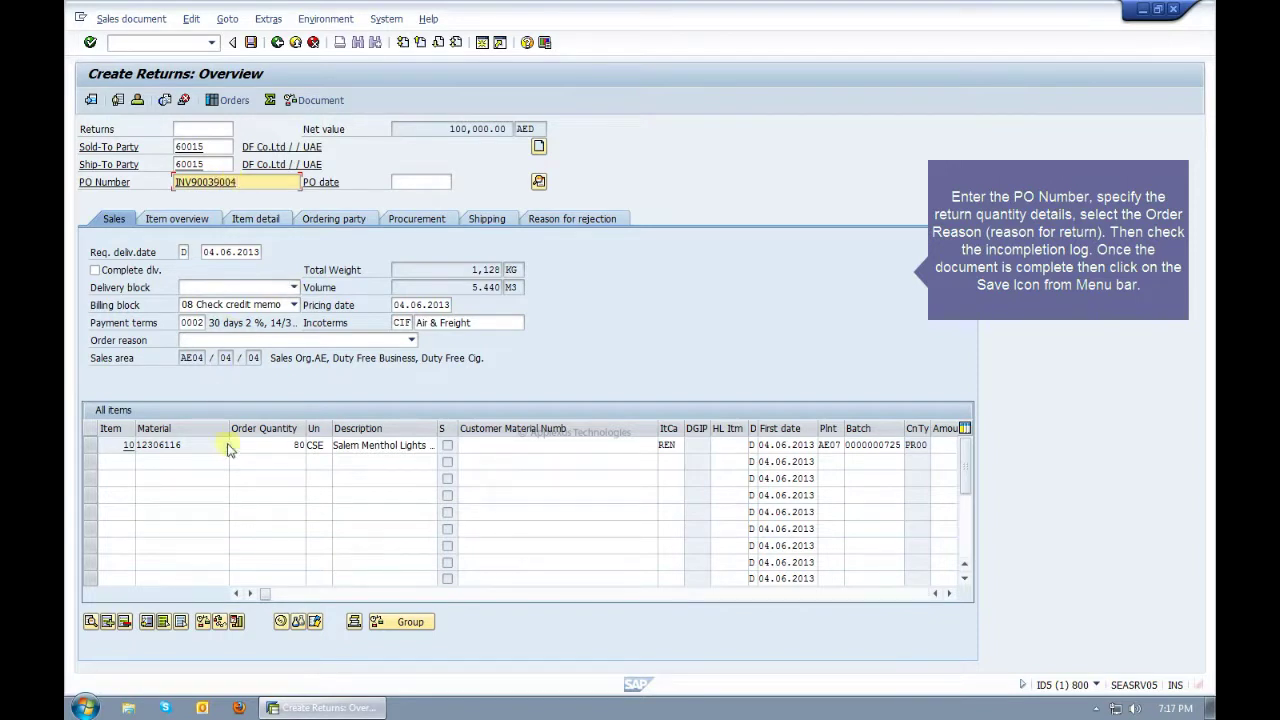
{"action": "left_click", "coordinate": [295, 444]}
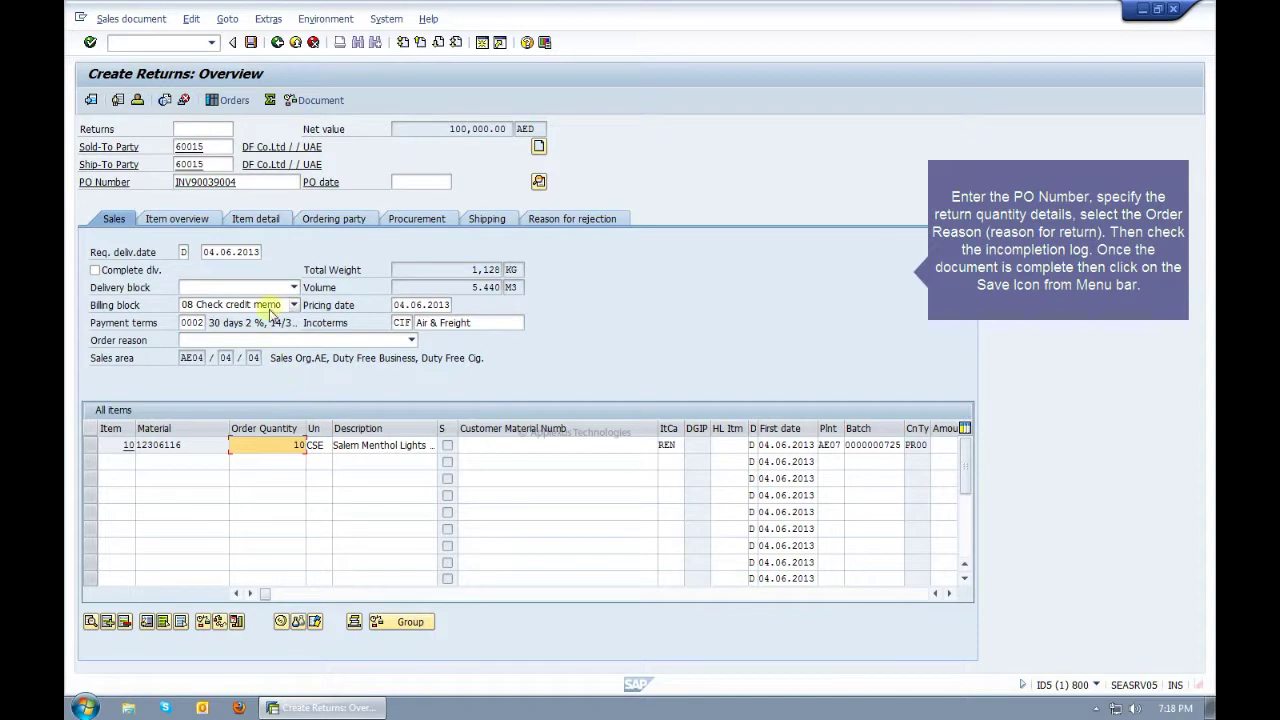
- Set the order reason of the return to "102 Damaged in transit" and apply the entries
{"action": "left_click", "coordinate": [411, 340]}
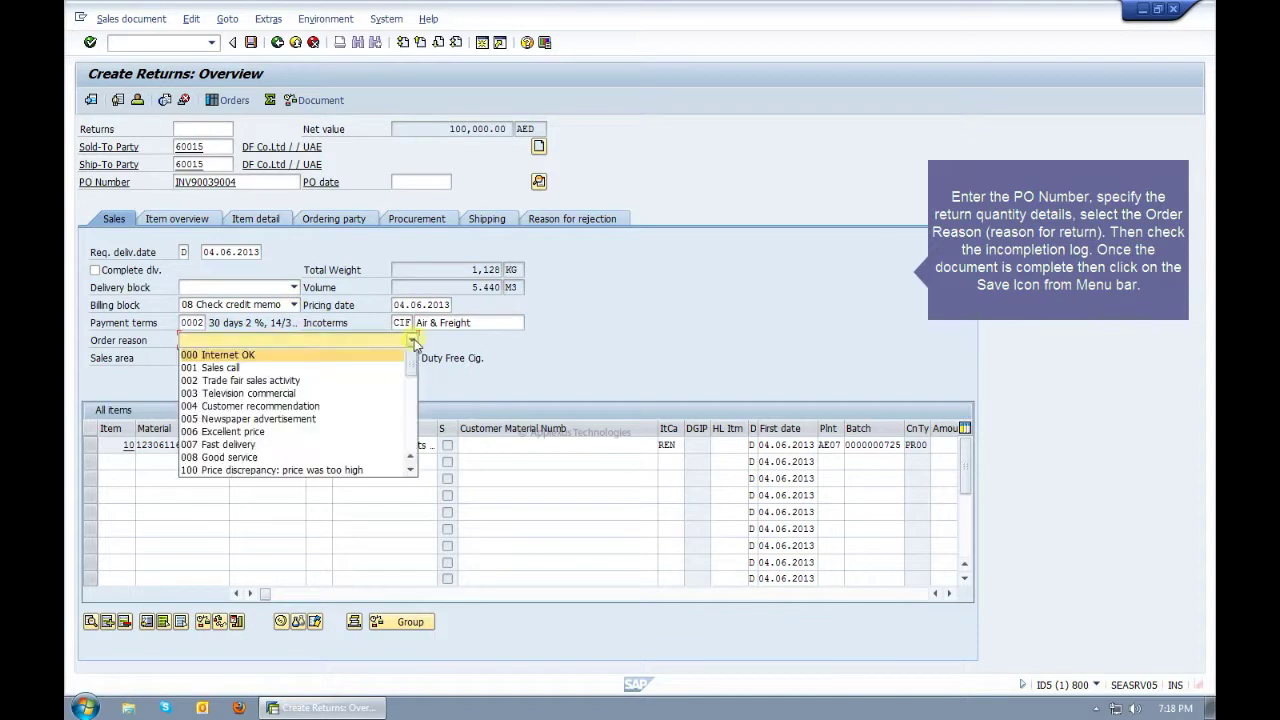
{"action": "scroll", "coordinate": [416, 373], "scroll_direction": "down", "scroll_amount": 3}
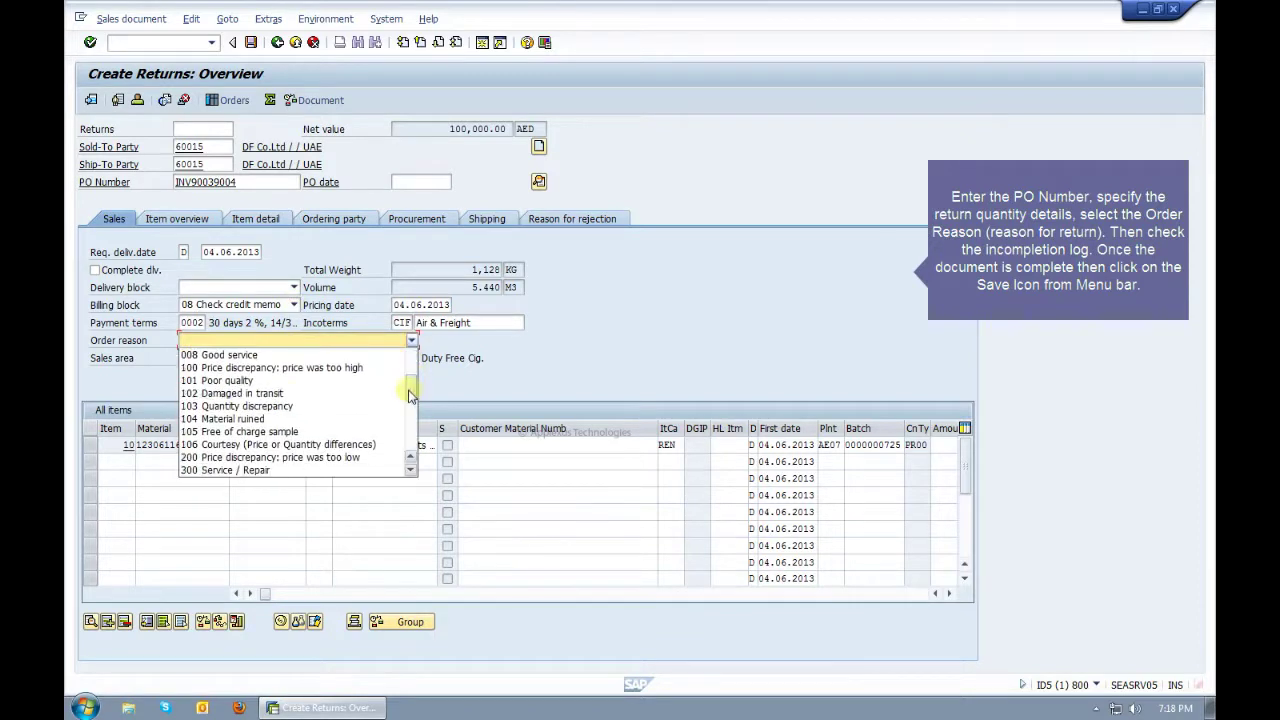
{"action": "left_click", "coordinate": [290, 395]}
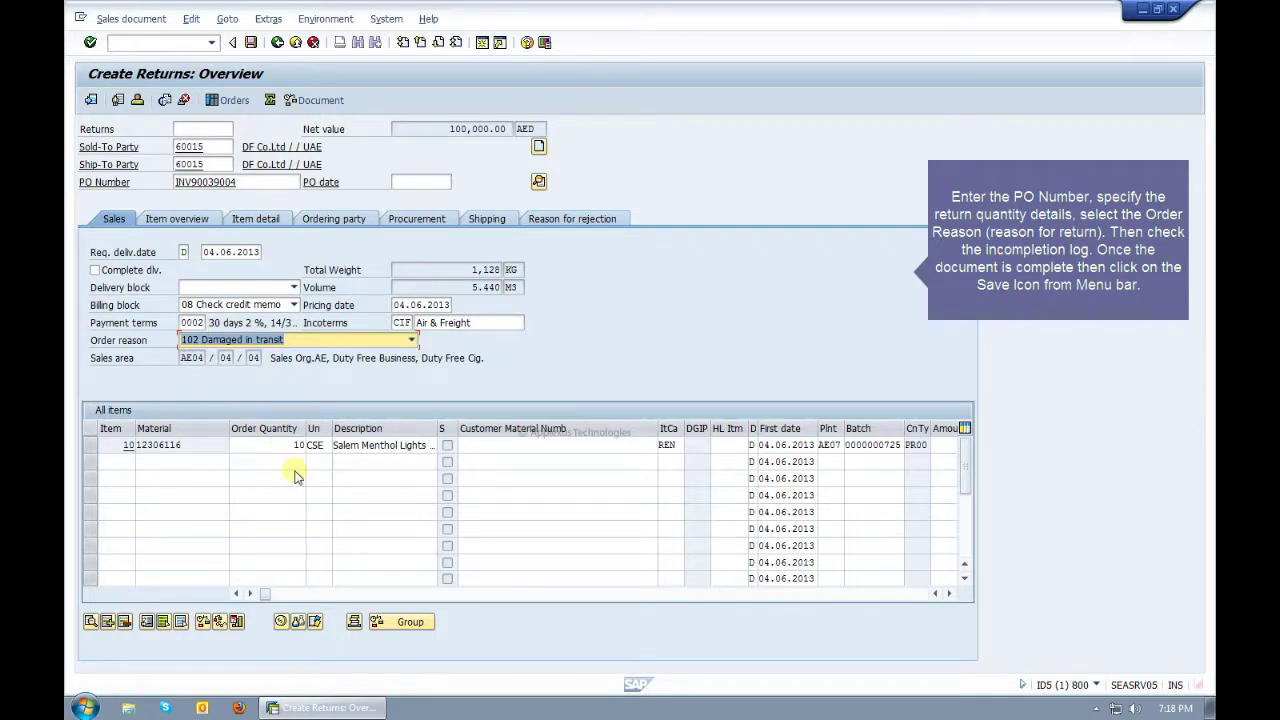
{"action": "key", "text": "Return"}
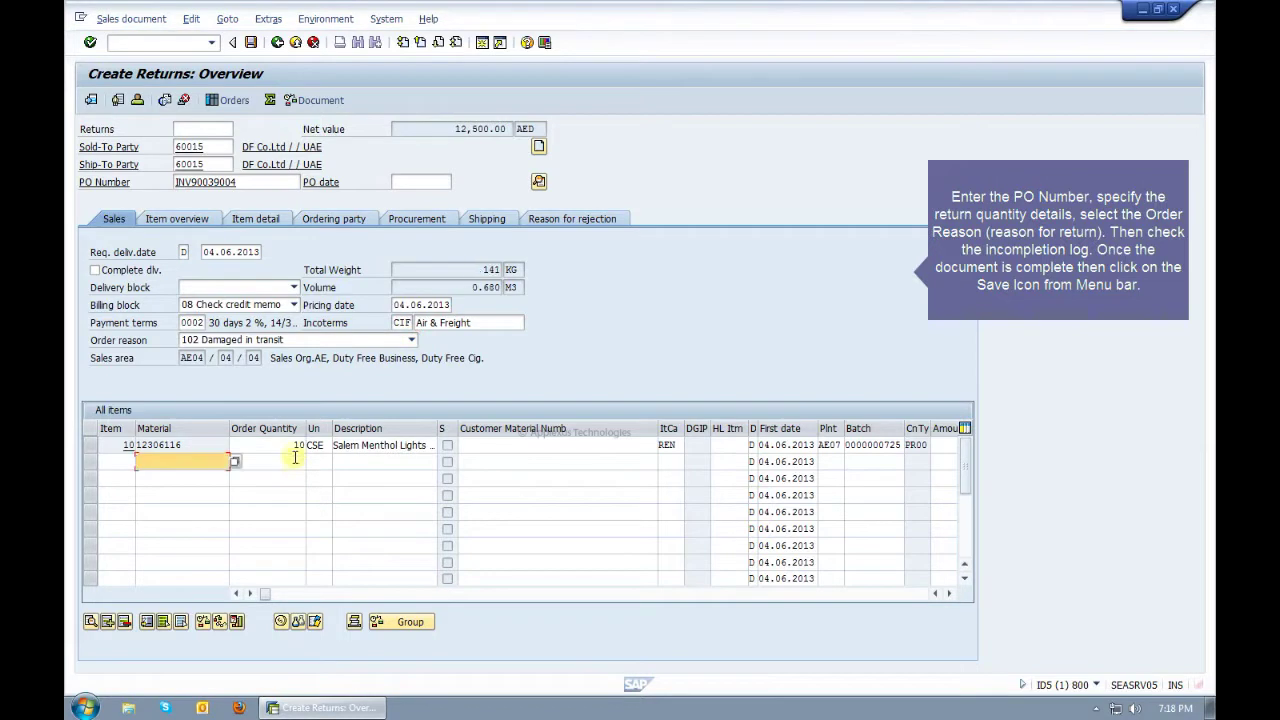
- Check the returns order's incompletion log, close the message window and save the order
{"action": "left_click", "coordinate": [191, 19]}
{"action": "left_click", "coordinate": [228, 218]}
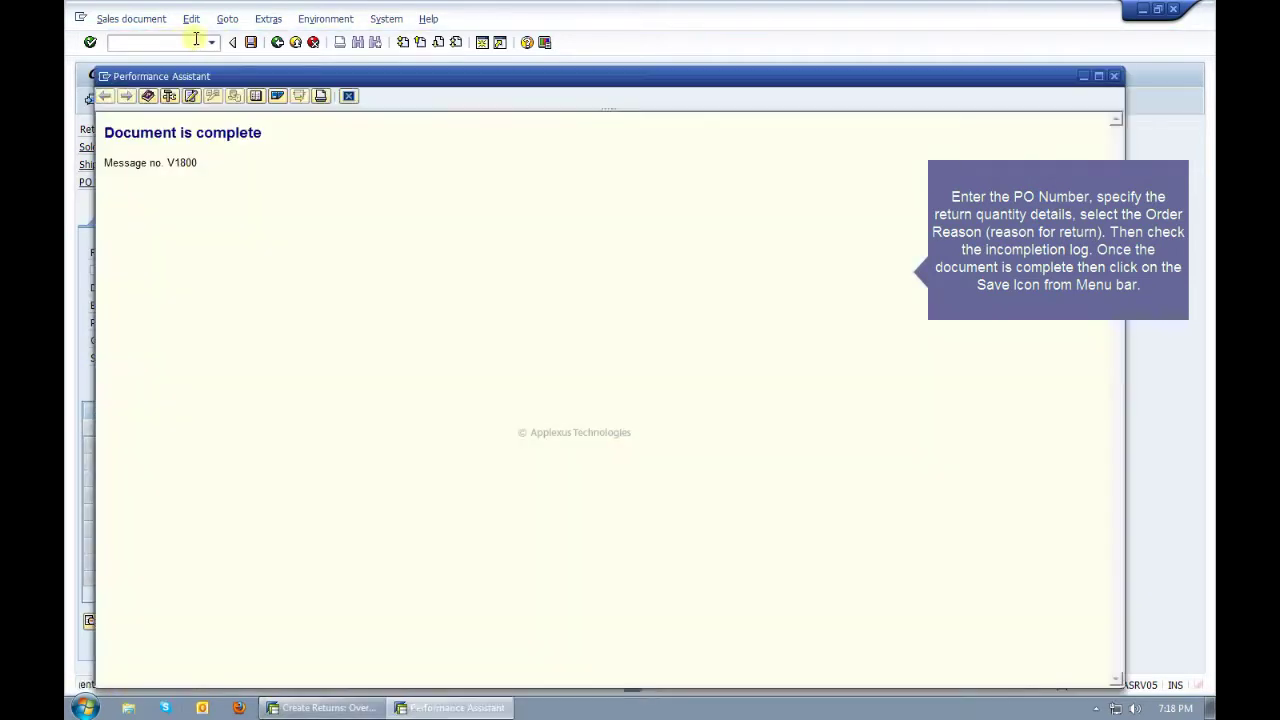
{"action": "left_click", "coordinate": [1113, 76]}
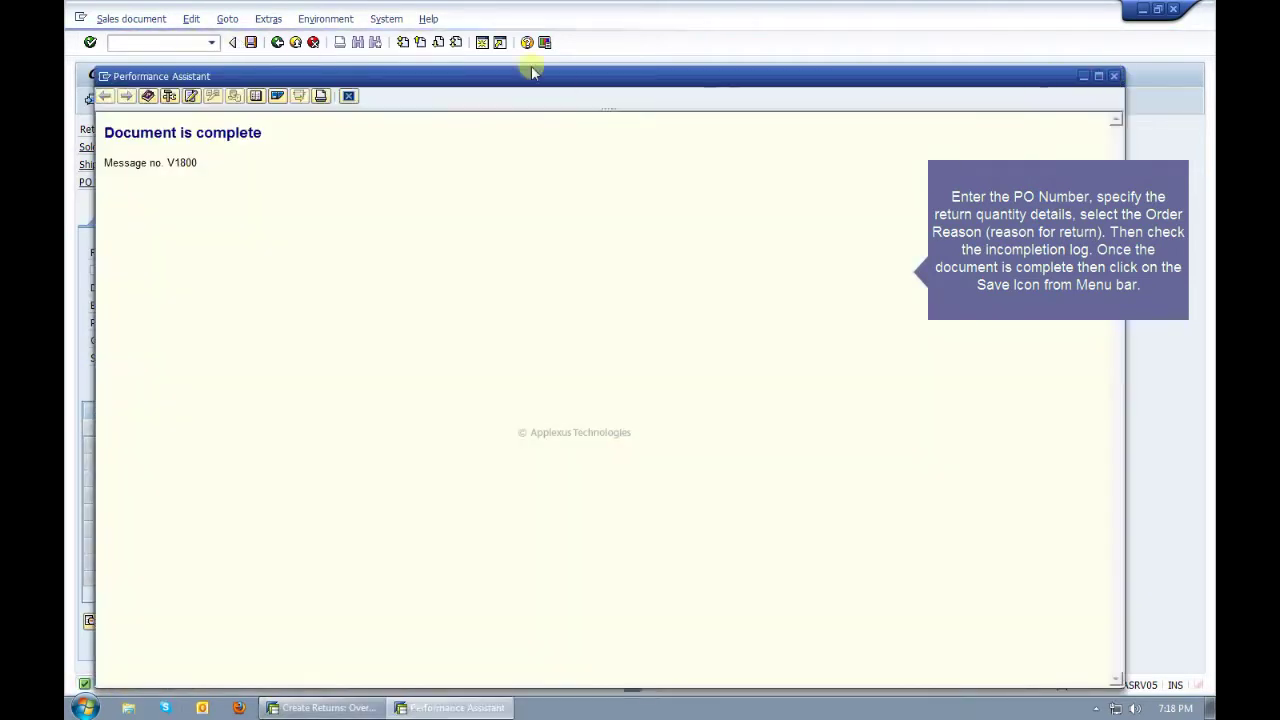
{"action": "left_click", "coordinate": [251, 42]}
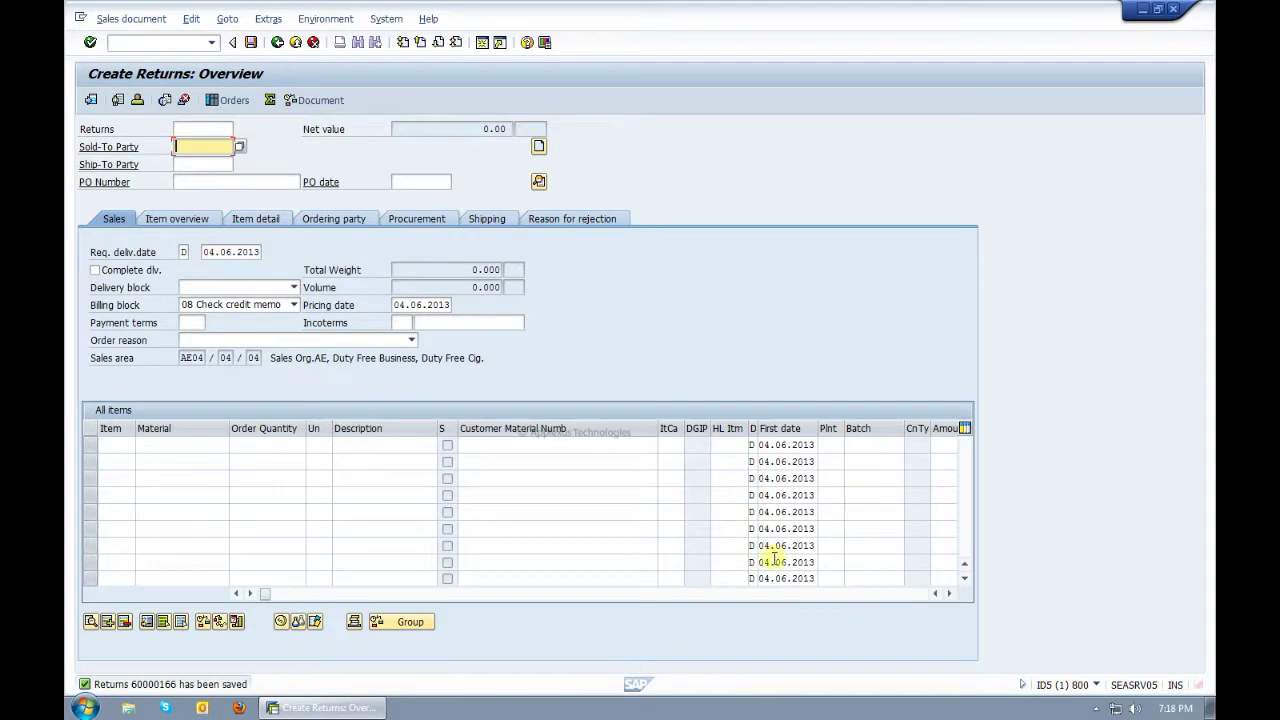
{"action": "left_click", "coordinate": [1096, 708]}
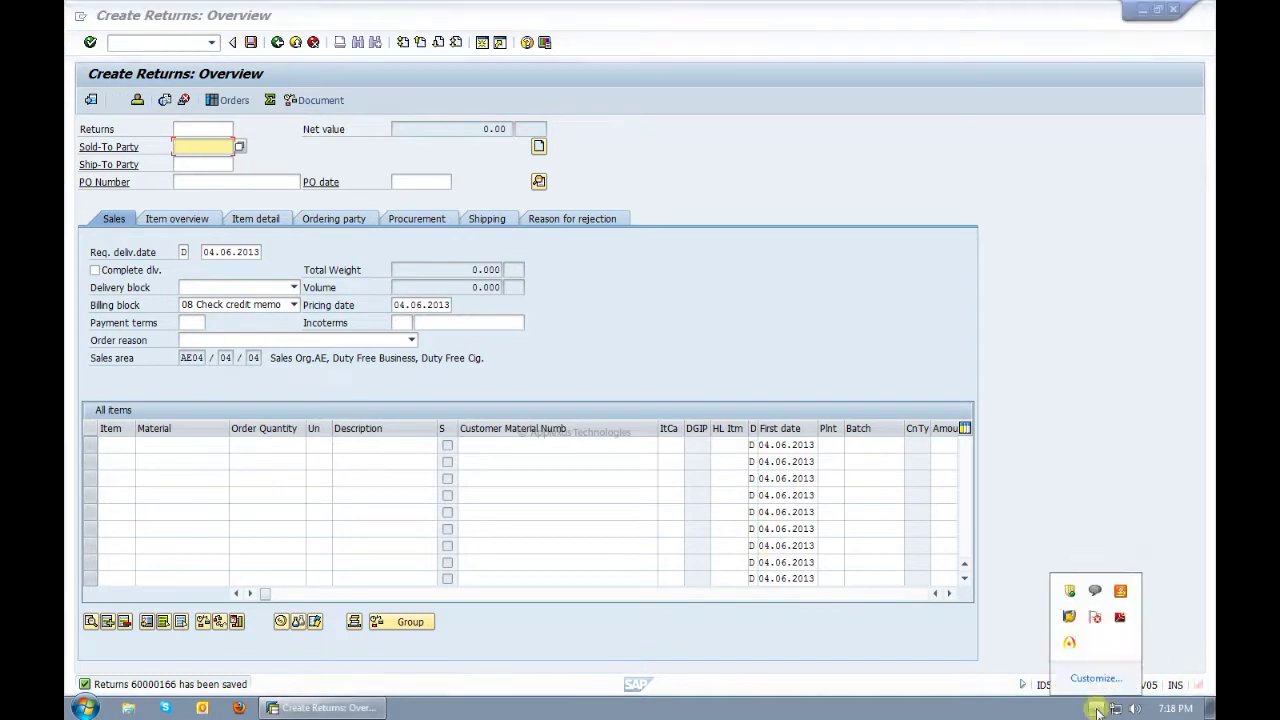
{"action": "left_click", "coordinate": [1070, 640]}
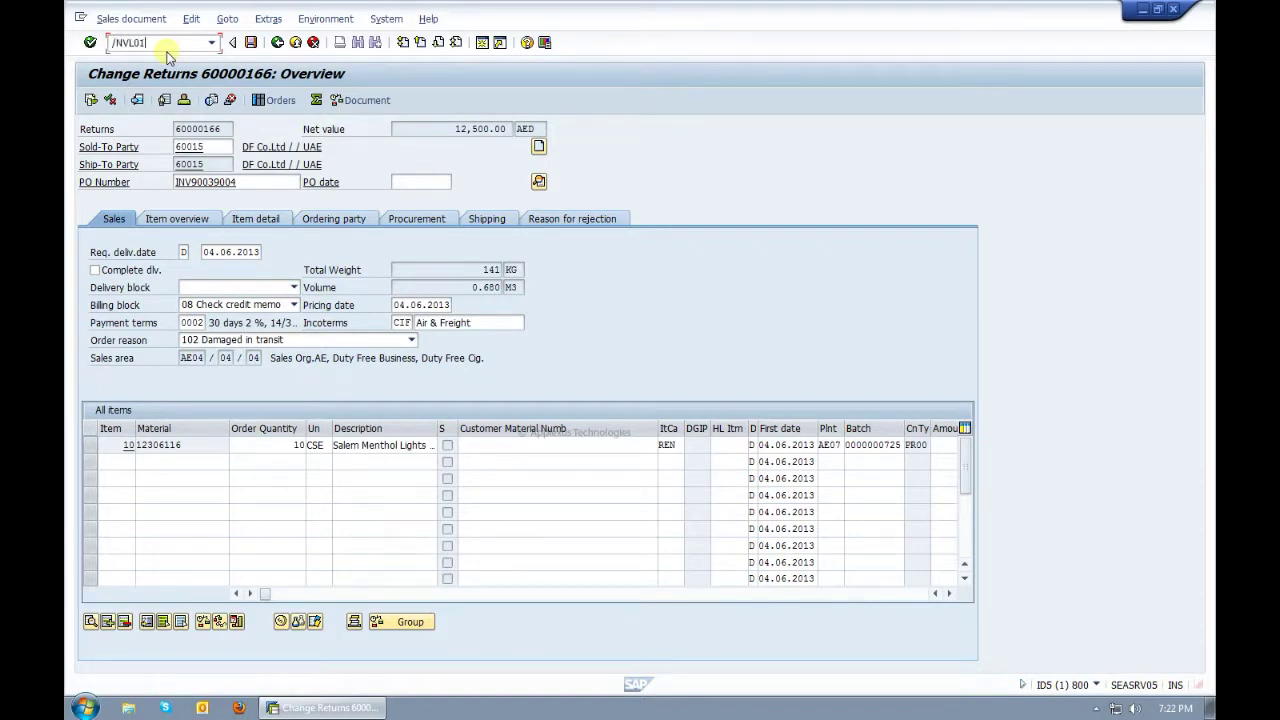
- Open the Create Outbound Delivery with Order Reference transaction and create the returns delivery for the saved order at shipping point AE07
{"action": "key", "text": "Return"}
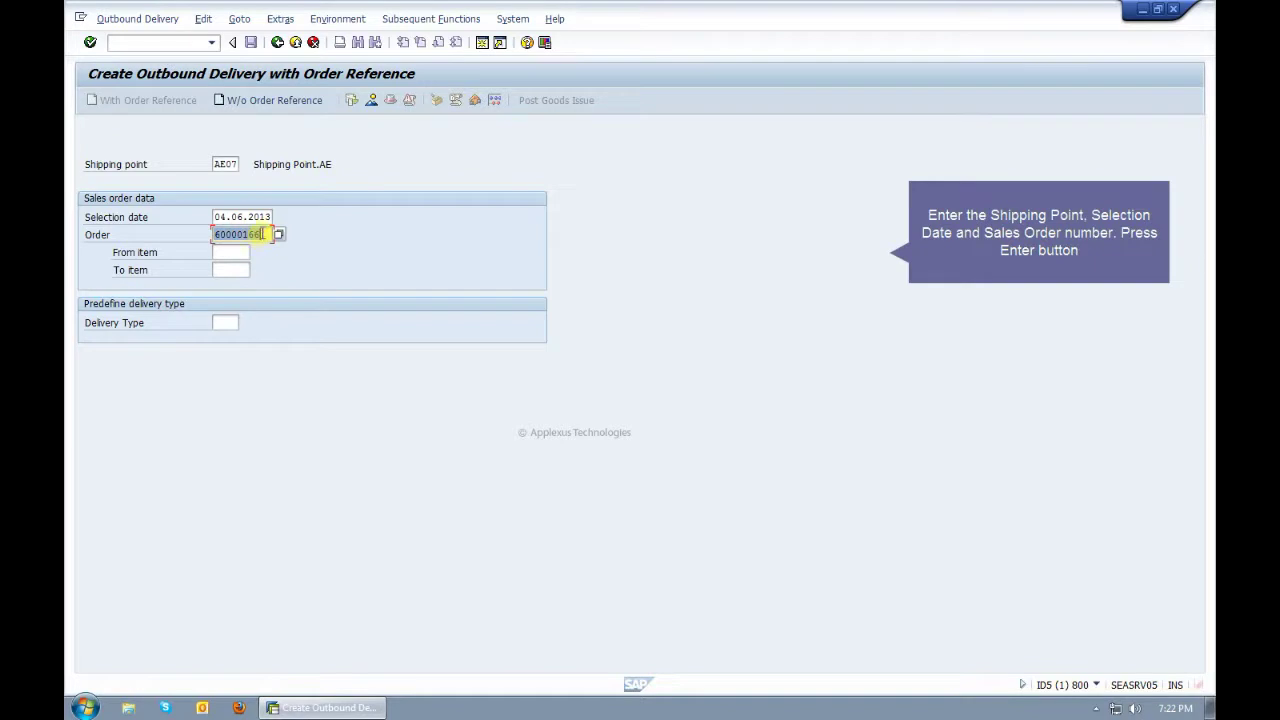
{"action": "left_click", "coordinate": [226, 166]}
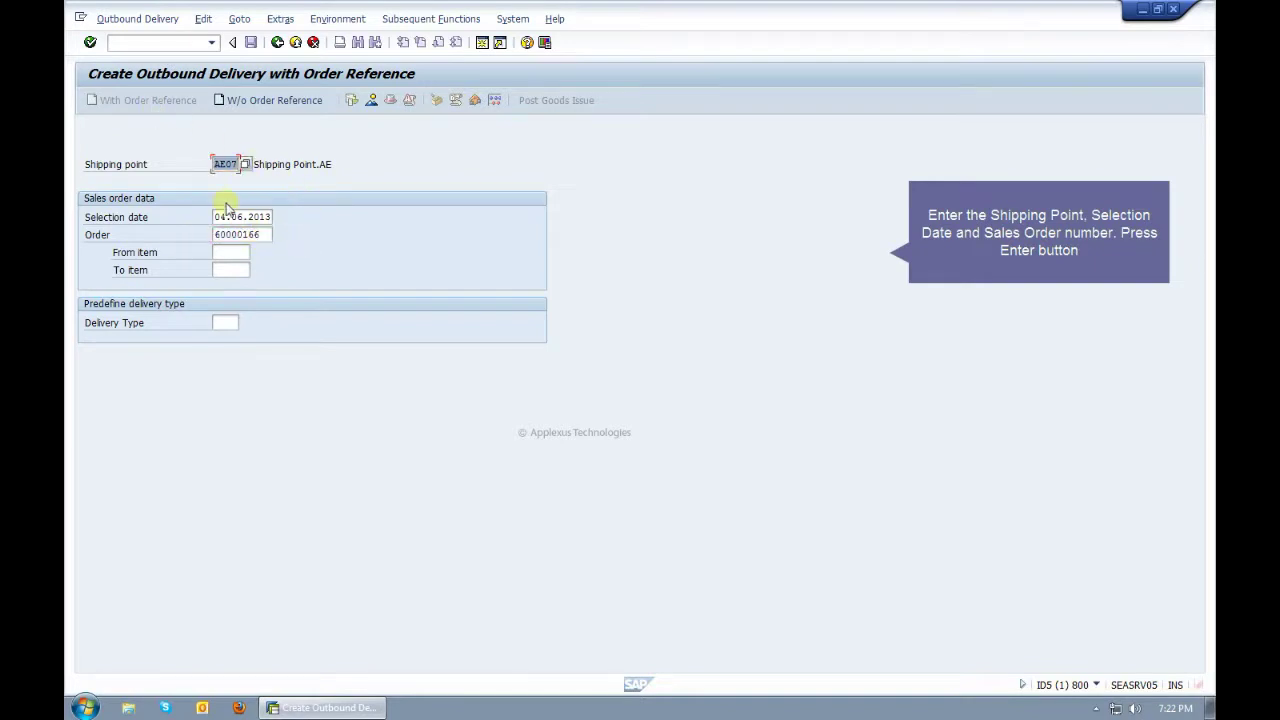
{"action": "key", "text": "Return"}
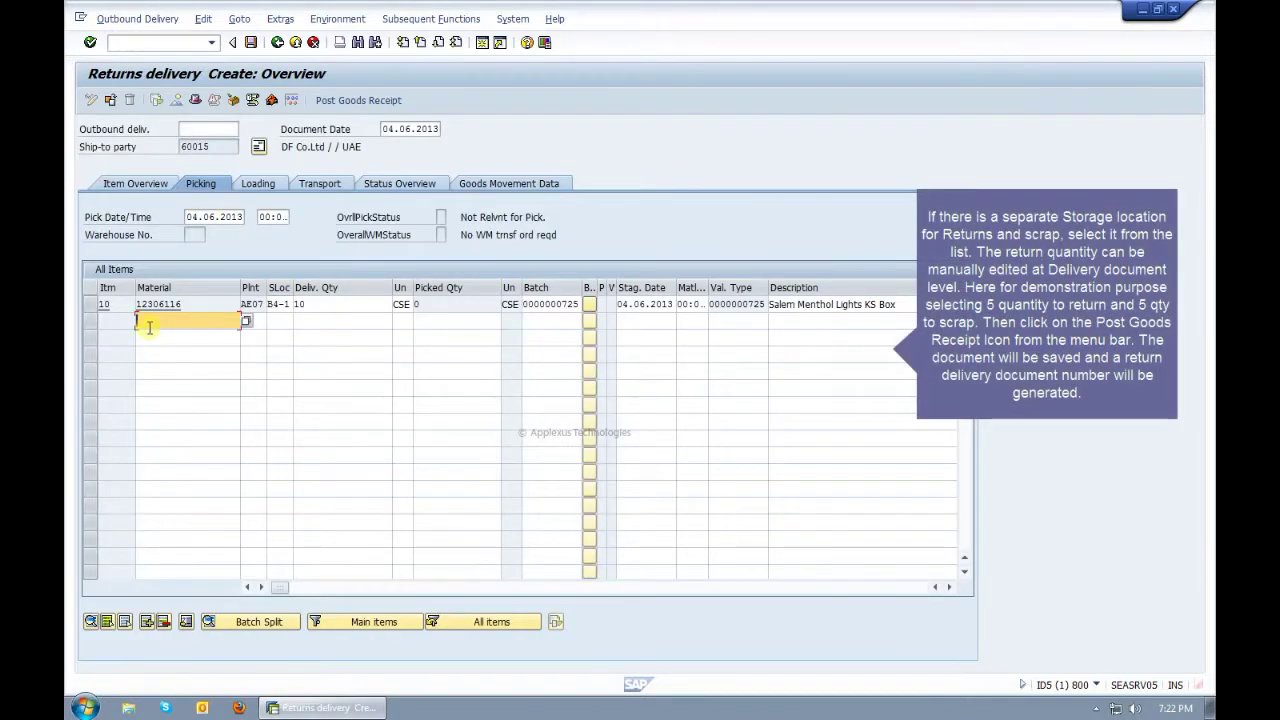
- Set item 10's storage location to RT10 (Returns-B4) from the permitted storage locations
{"action": "left_click", "coordinate": [341, 307]}
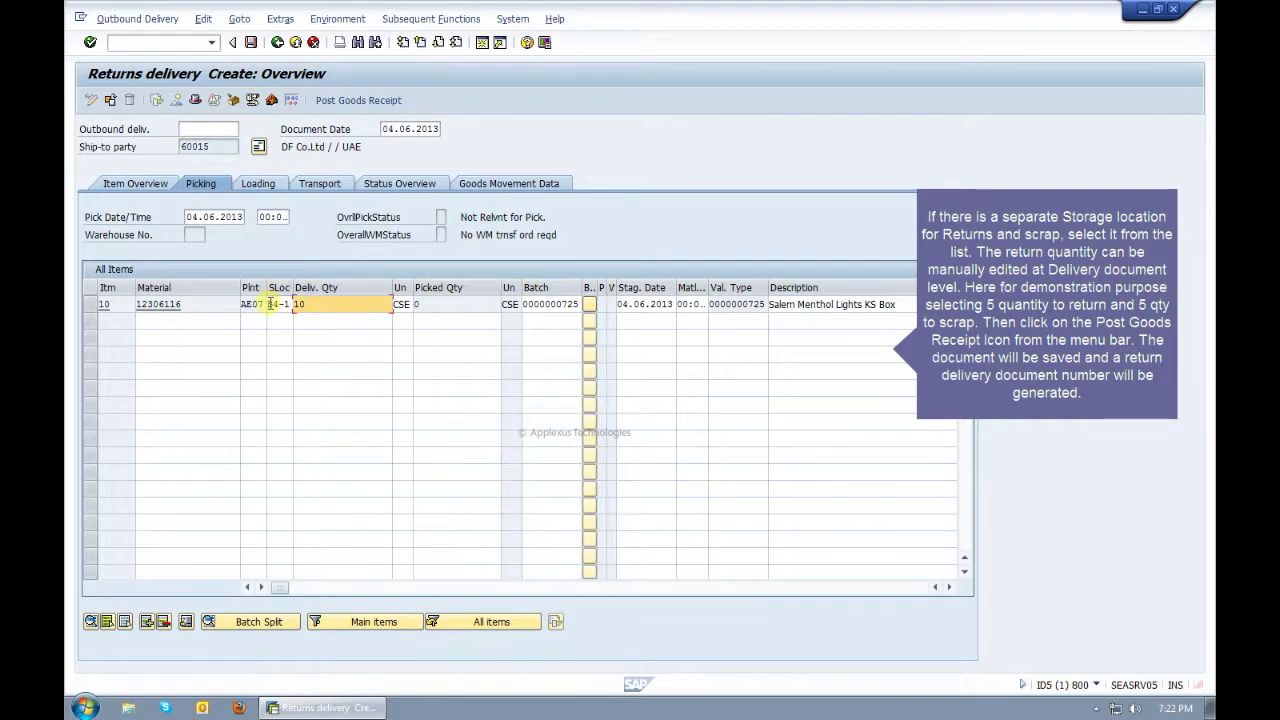
{"action": "left_click", "coordinate": [270, 303]}
{"action": "left_click", "coordinate": [299, 311]}
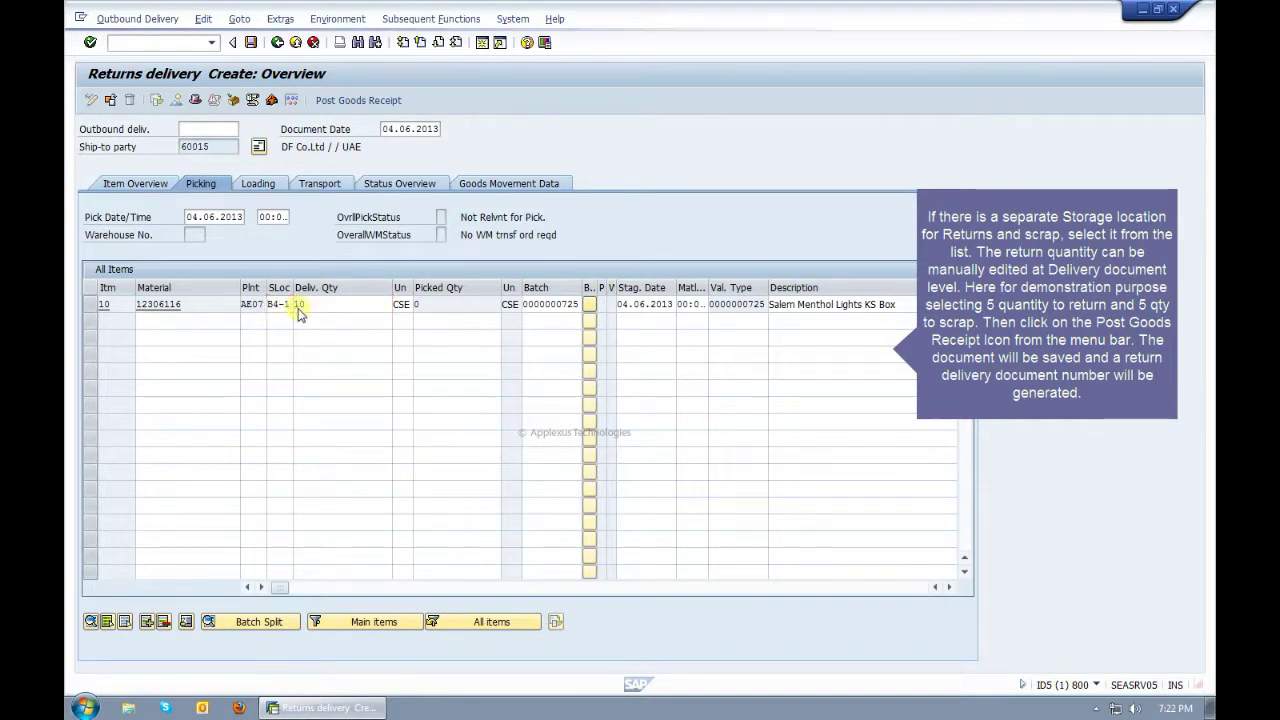
{"action": "key", "text": "F4"}
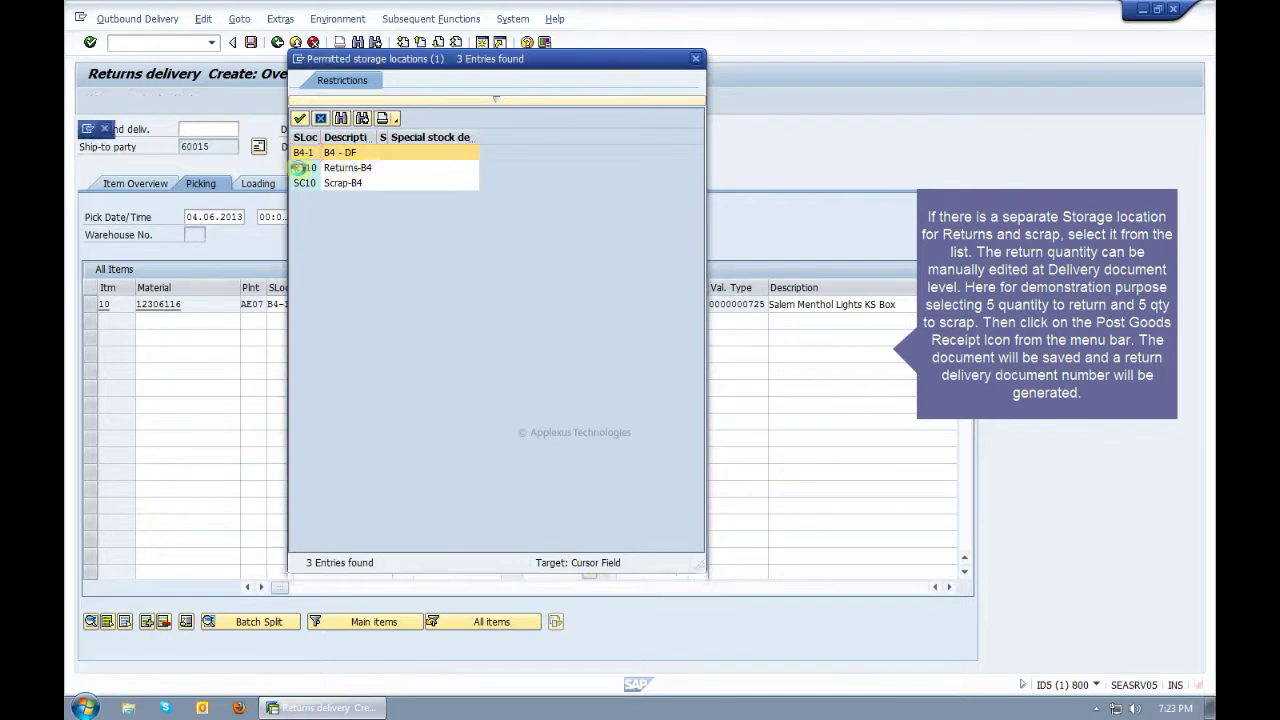
{"action": "double_click", "coordinate": [303, 167]}
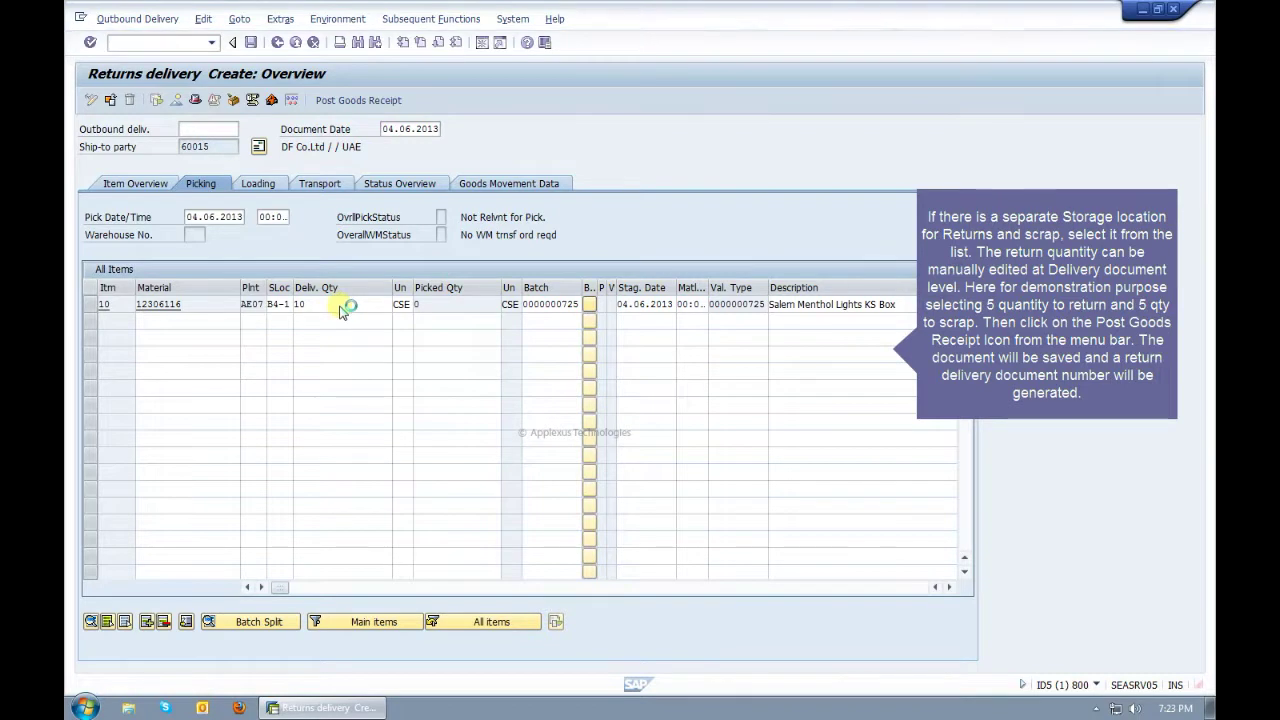
- Set item 10's delivery quantity to 5 and post the goods receipt for the returns delivery
{"action": "left_click", "coordinate": [340, 306]}
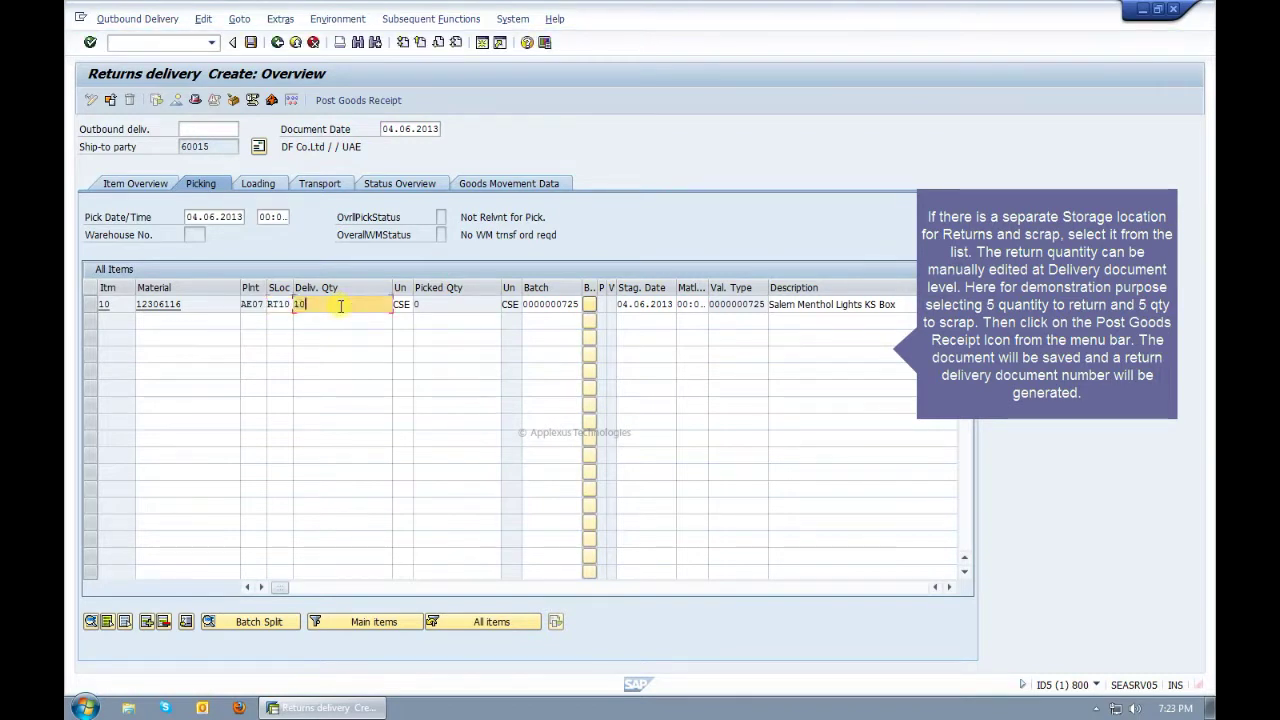
{"action": "key", "text": "BackSpace"}
{"action": "key", "text": "BackSpace"}
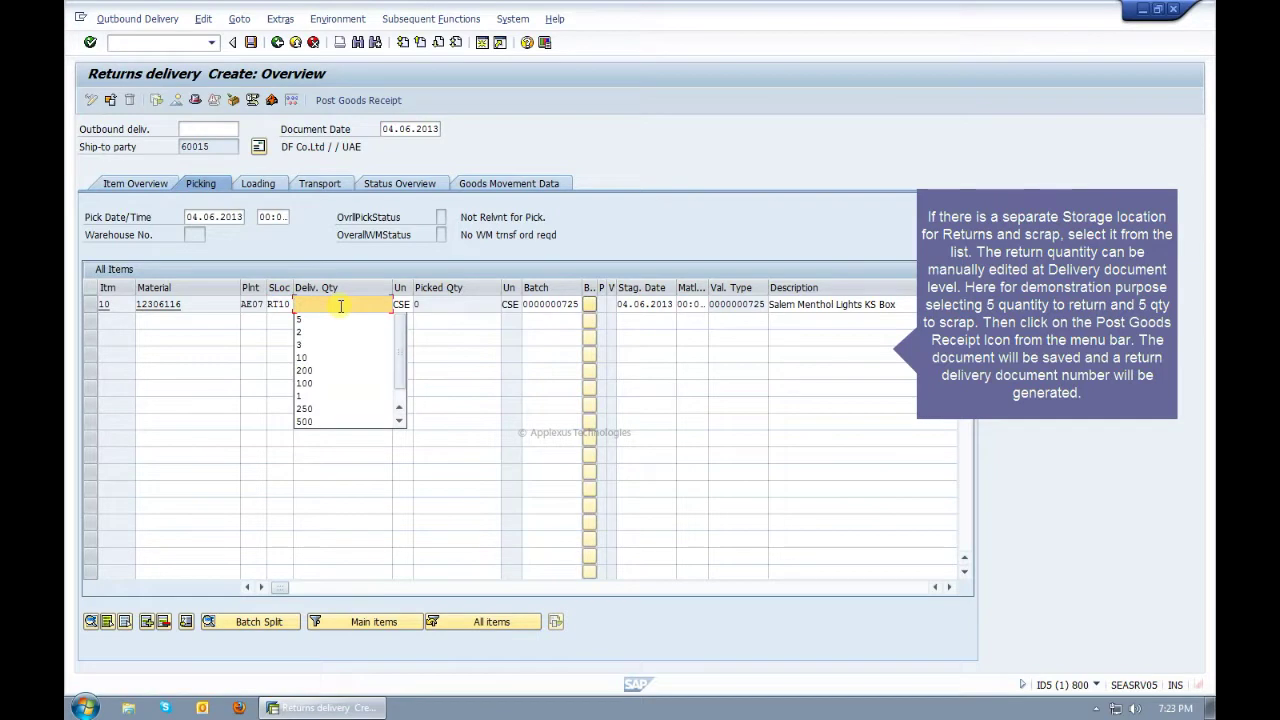
{"action": "type", "text": "5"}
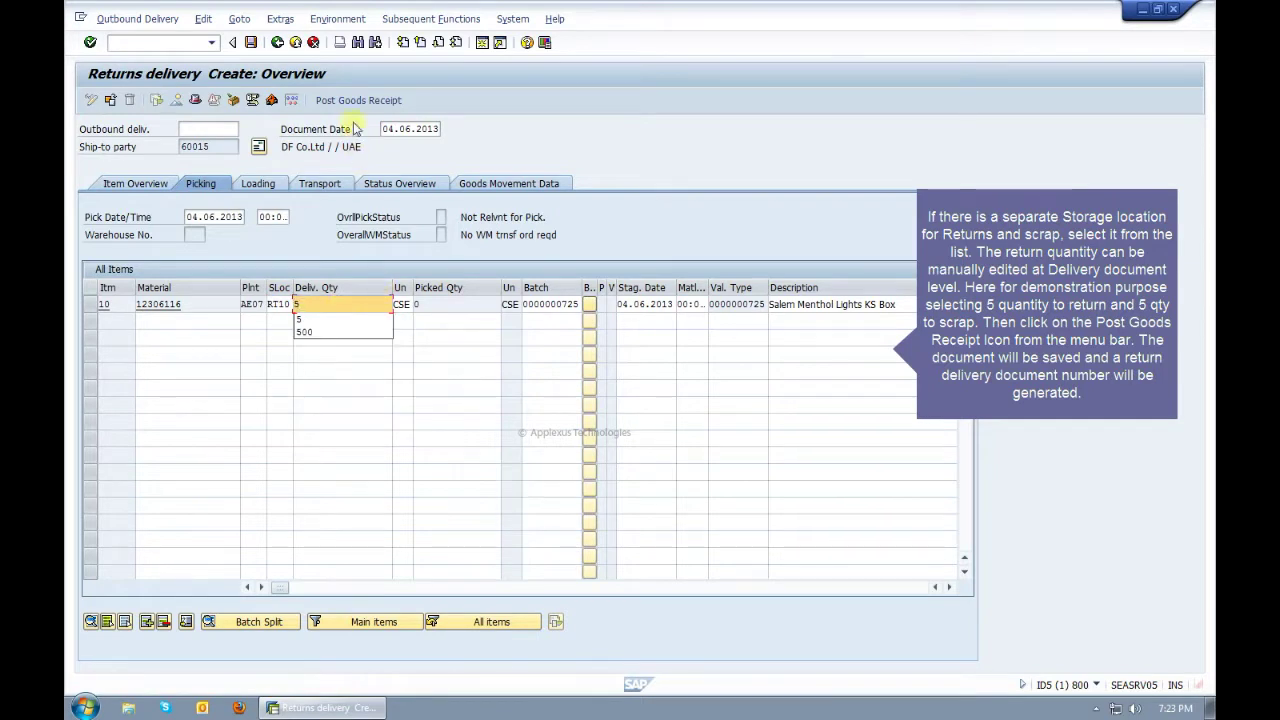
{"action": "left_click", "coordinate": [322, 307]}
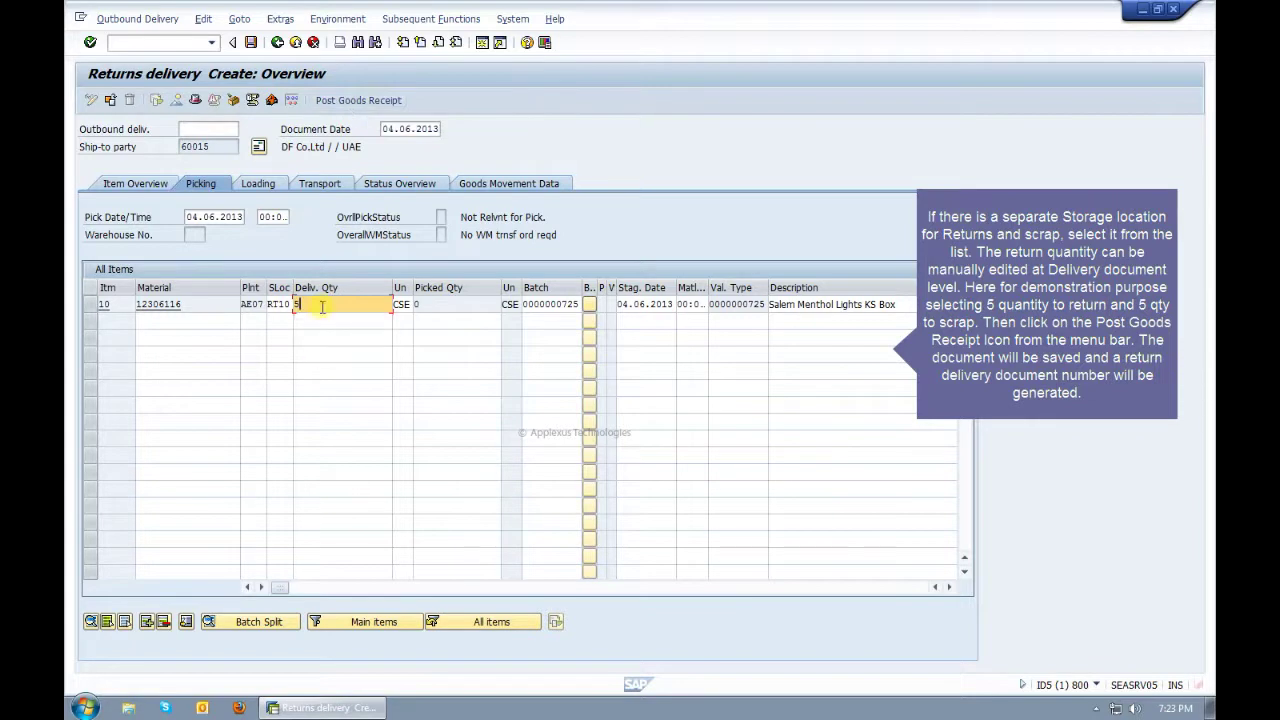
{"action": "key", "text": "Return"}
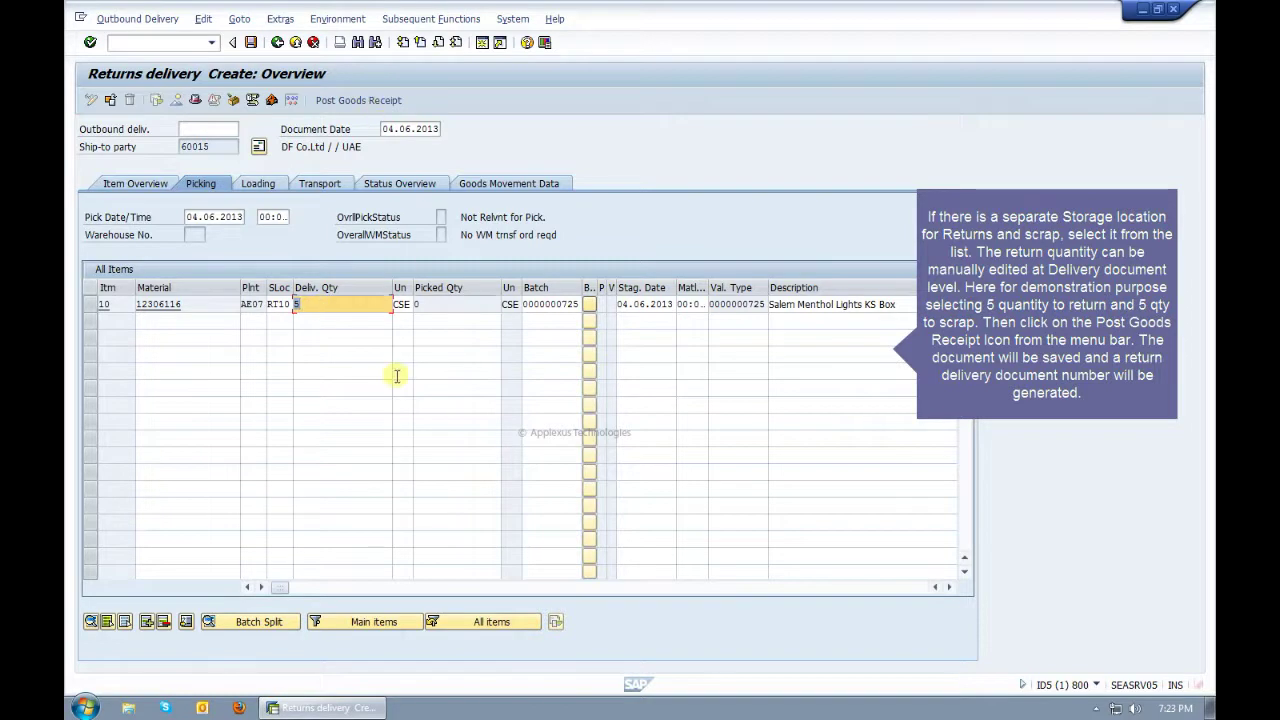
{"action": "left_click", "coordinate": [358, 100]}
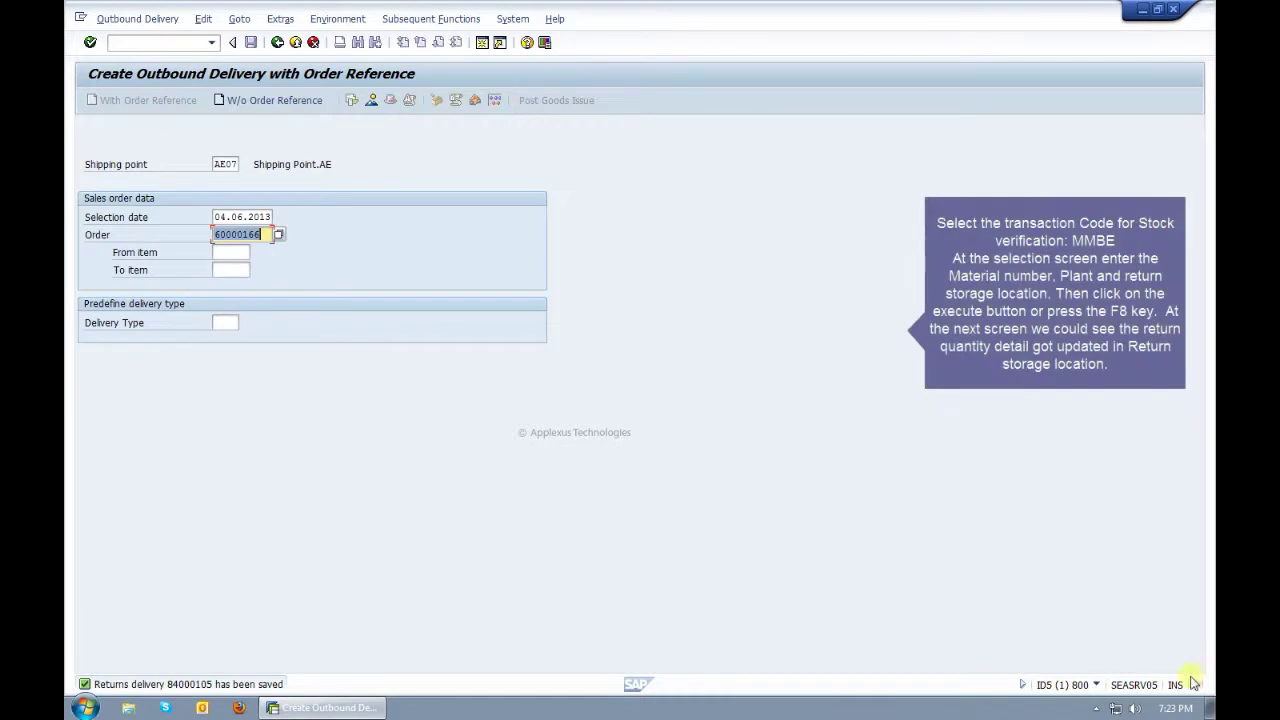
{"action": "left_click", "coordinate": [1096, 708]}
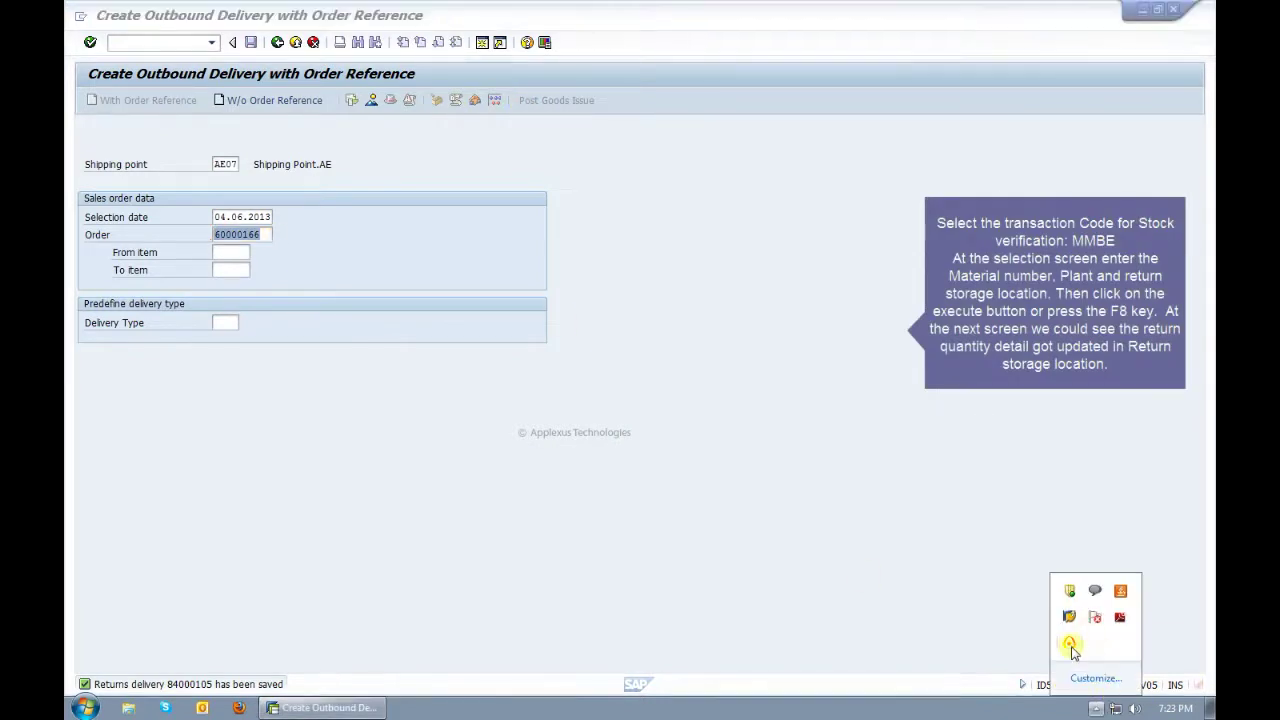
{"action": "left_click", "coordinate": [1069, 642]}
{"action": "left_click", "coordinate": [1116, 672]}
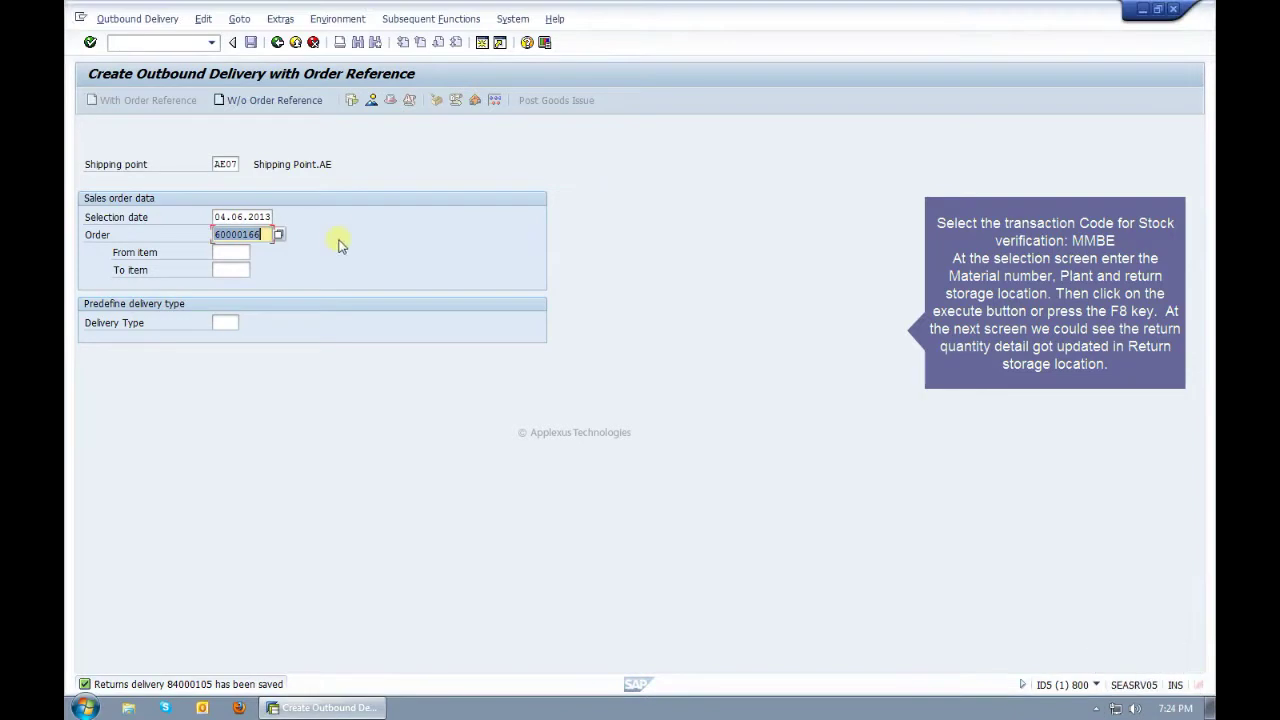
- Open the Stock Overview transaction (MMBE) and run it for material 12306116 in plant AE07 with storage location RT10
{"action": "left_click", "coordinate": [150, 42]}
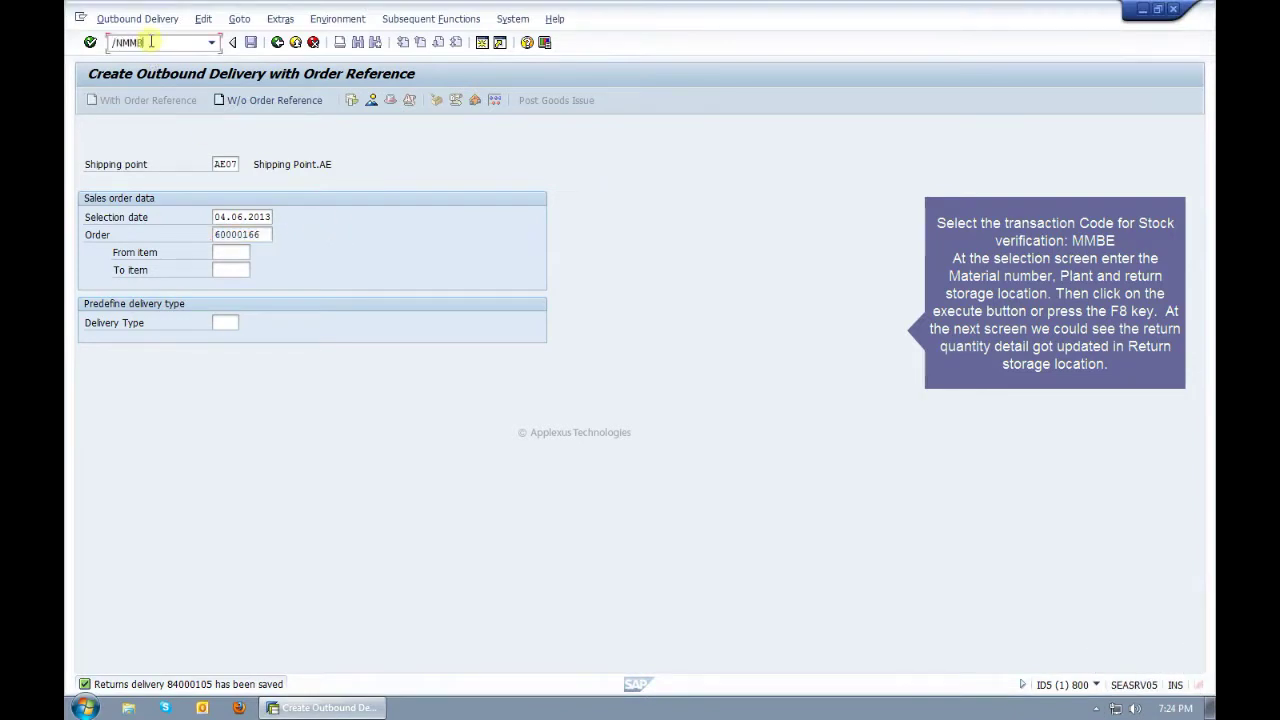
{"action": "key", "text": "Return"}
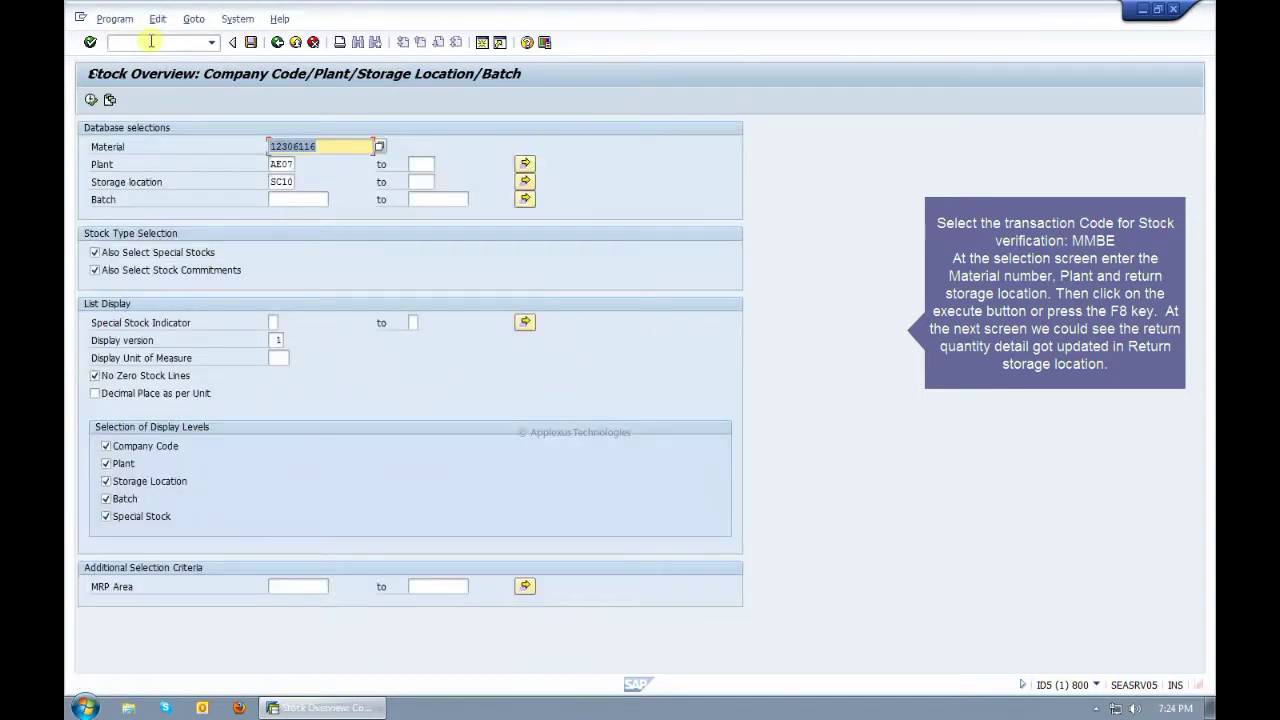
{"action": "left_click_drag", "start_coordinate": [271, 181], "coordinate": [302, 181]}
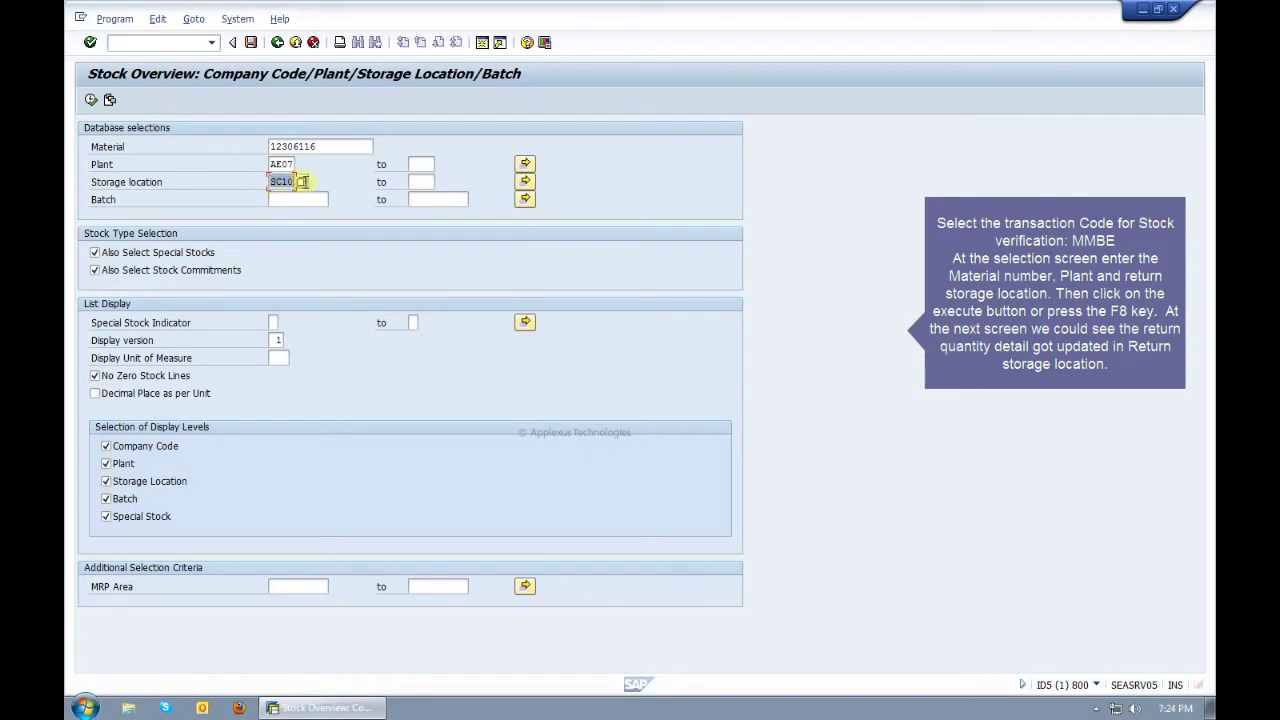
{"action": "type", "text": "RT10"}
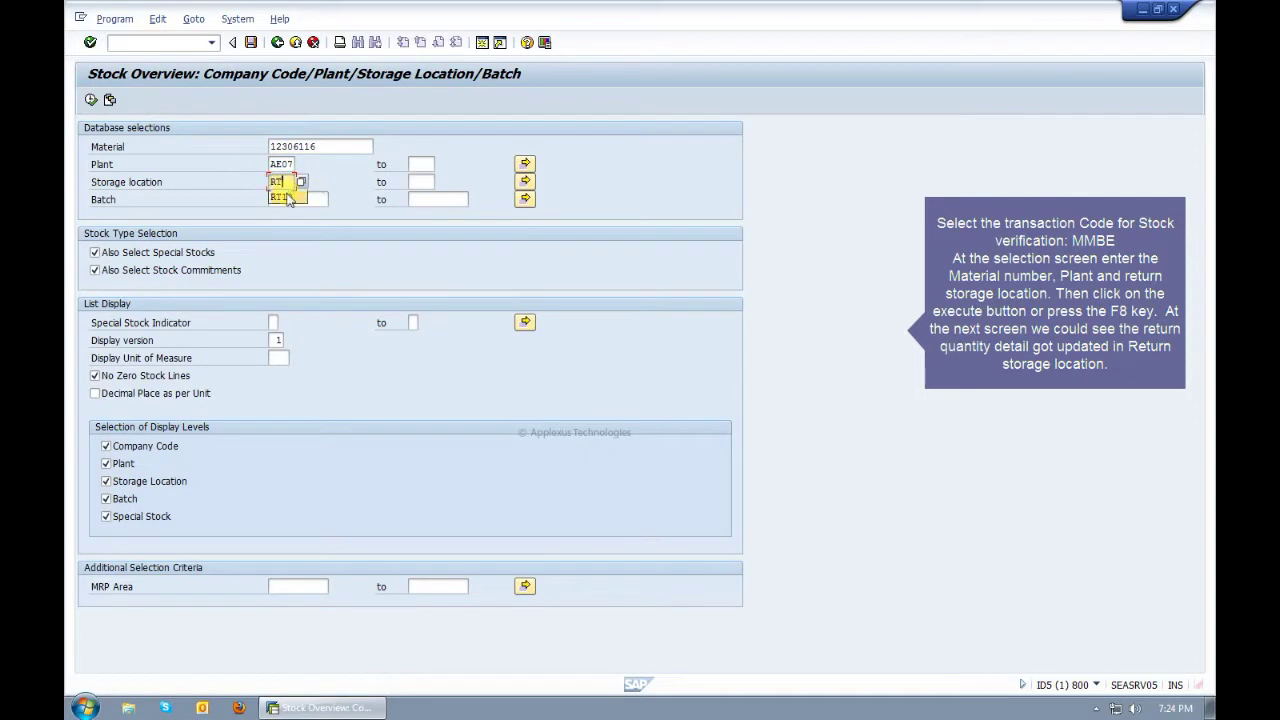
{"action": "left_click", "coordinate": [91, 100]}
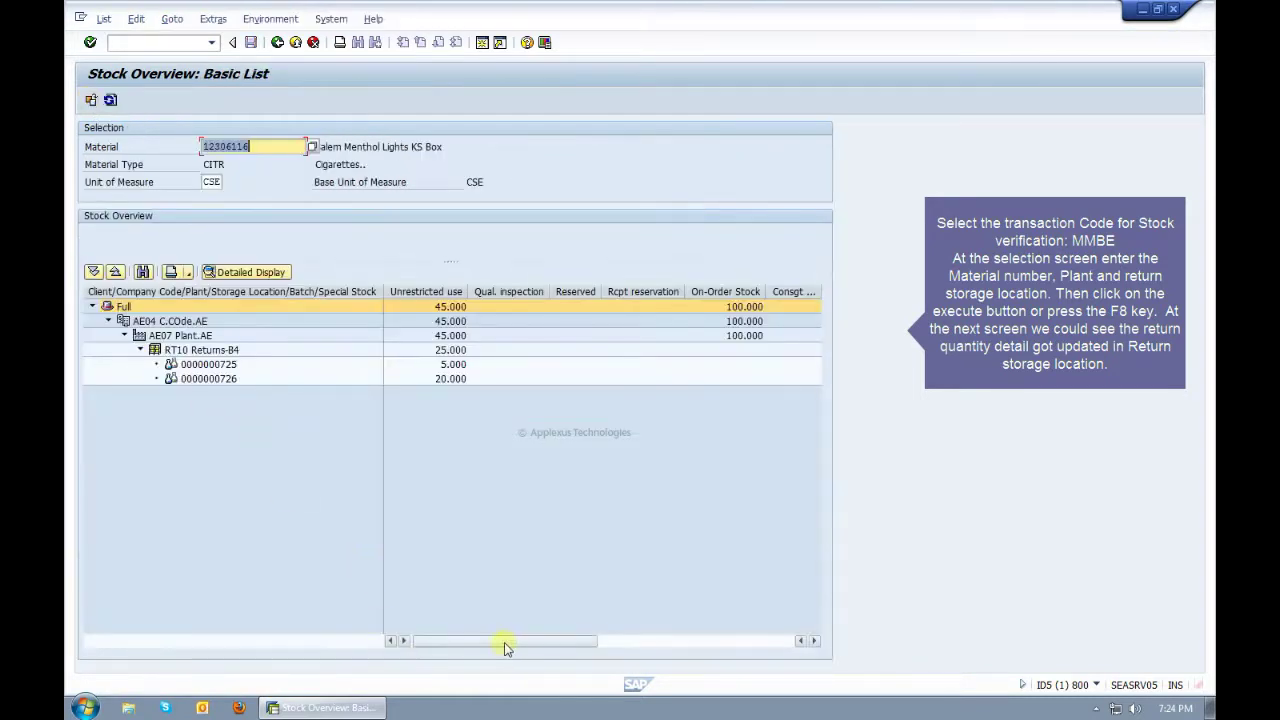
{"action": "left_click_drag", "start_coordinate": [515, 650], "coordinate": [731, 643]}
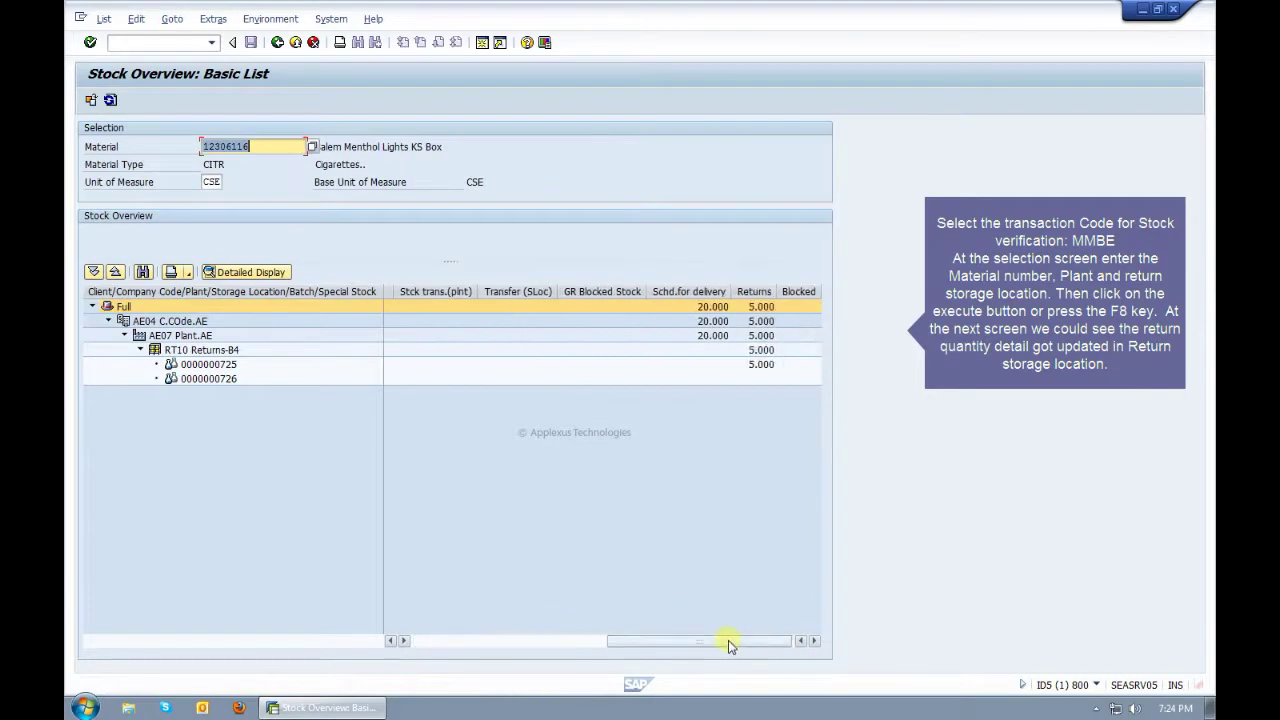
{"action": "left_click", "coordinate": [222, 366]}
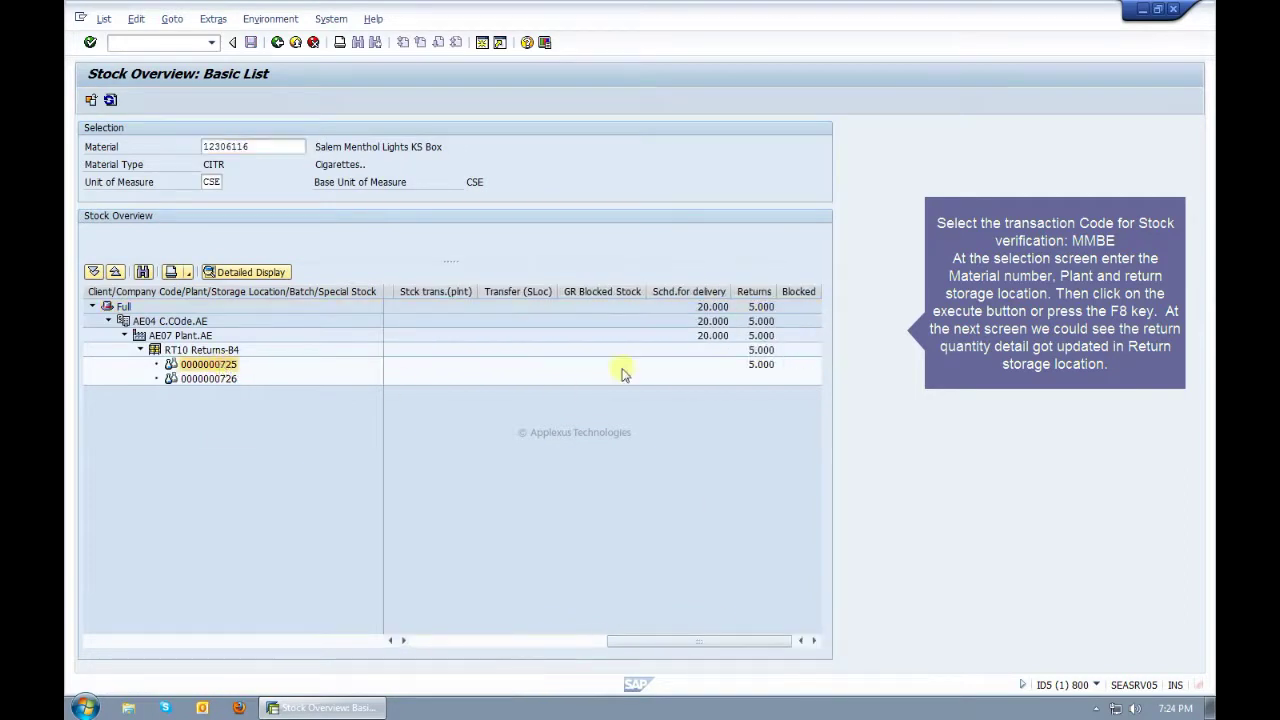
{"action": "left_click", "coordinate": [752, 366]}
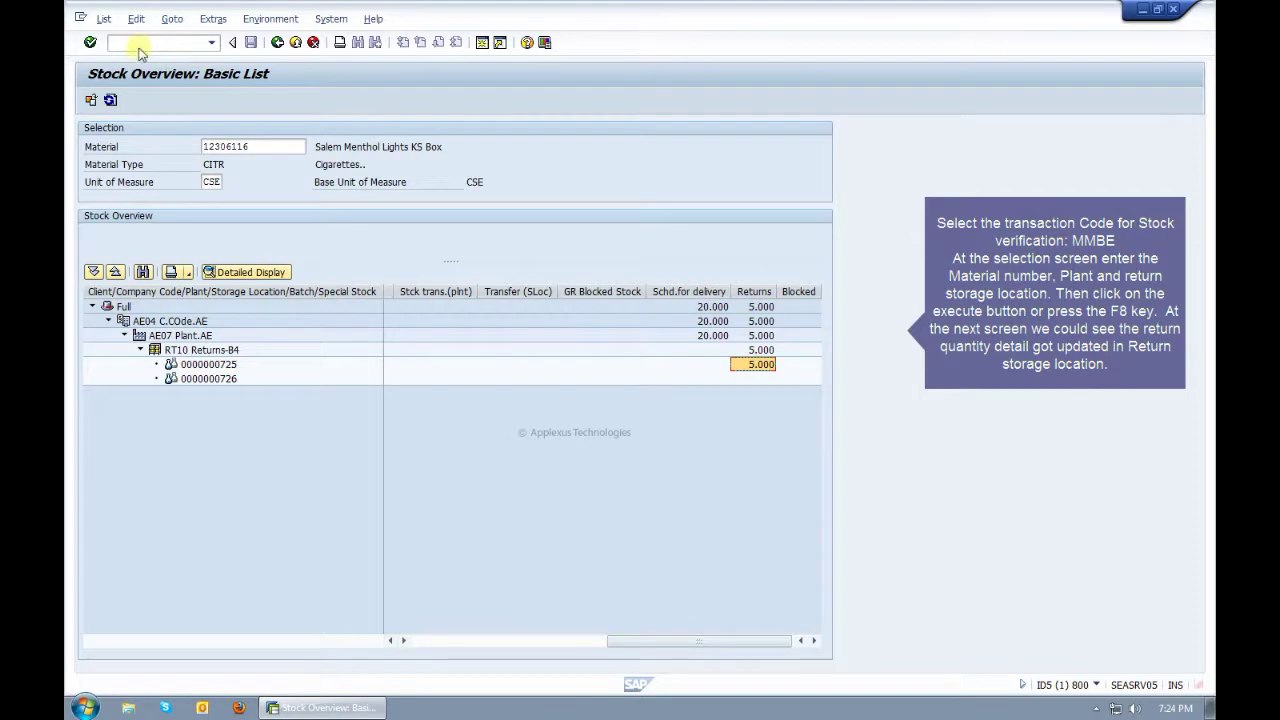
{"action": "left_click", "coordinate": [1095, 708]}
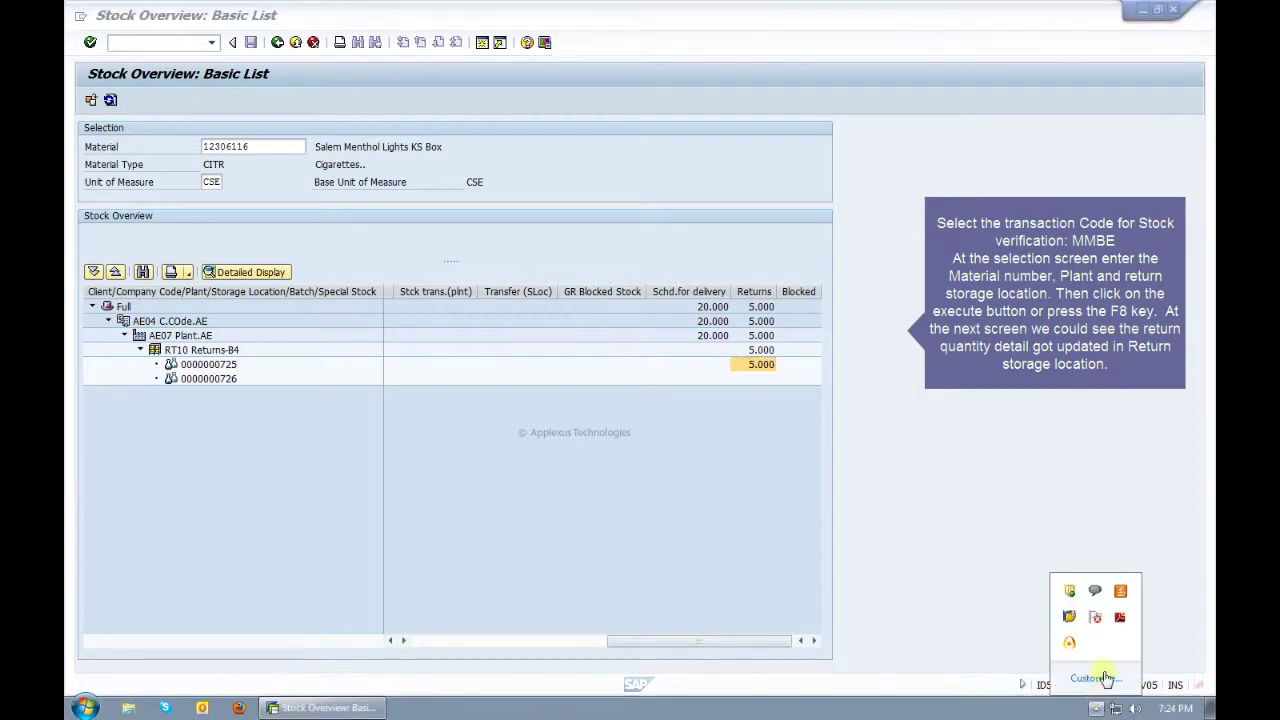
{"action": "mouse_move", "coordinate": [1070, 645]}
{"action": "left_click", "coordinate": [1113, 668]}
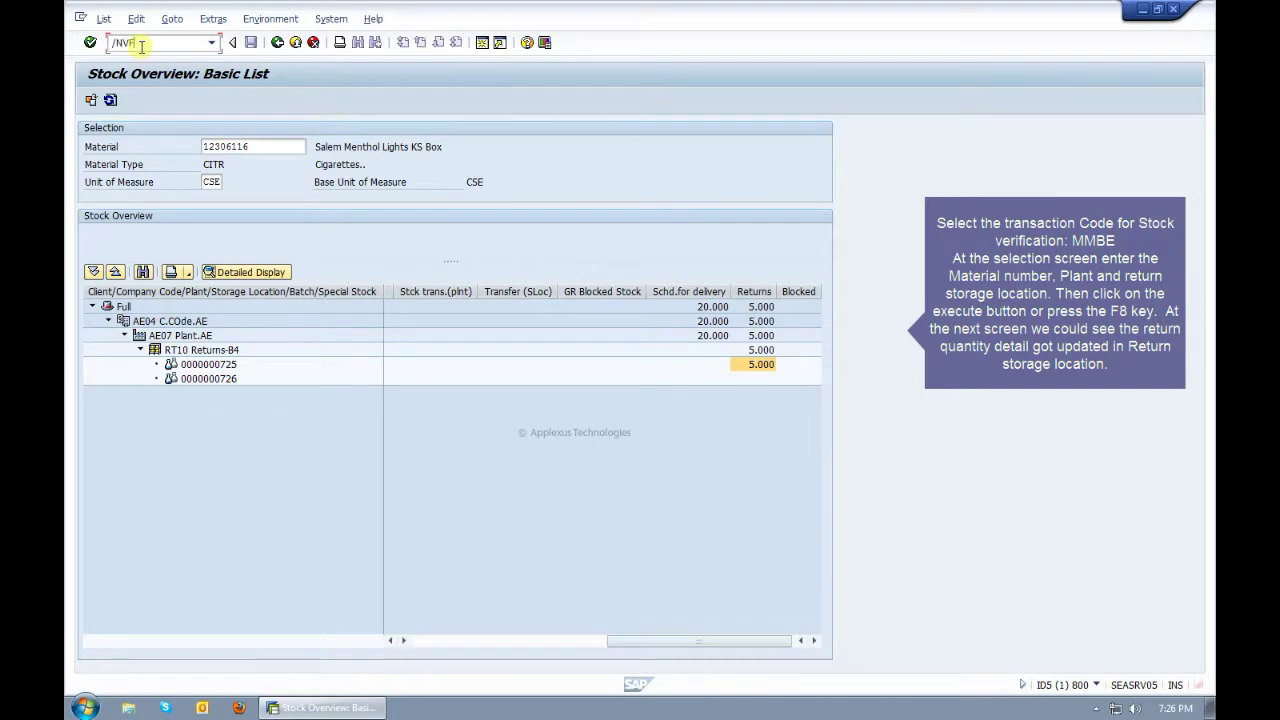
- Try to bill the returns delivery in Create Billing Document (VF01) and open the billing log
{"action": "key", "text": "Return"}
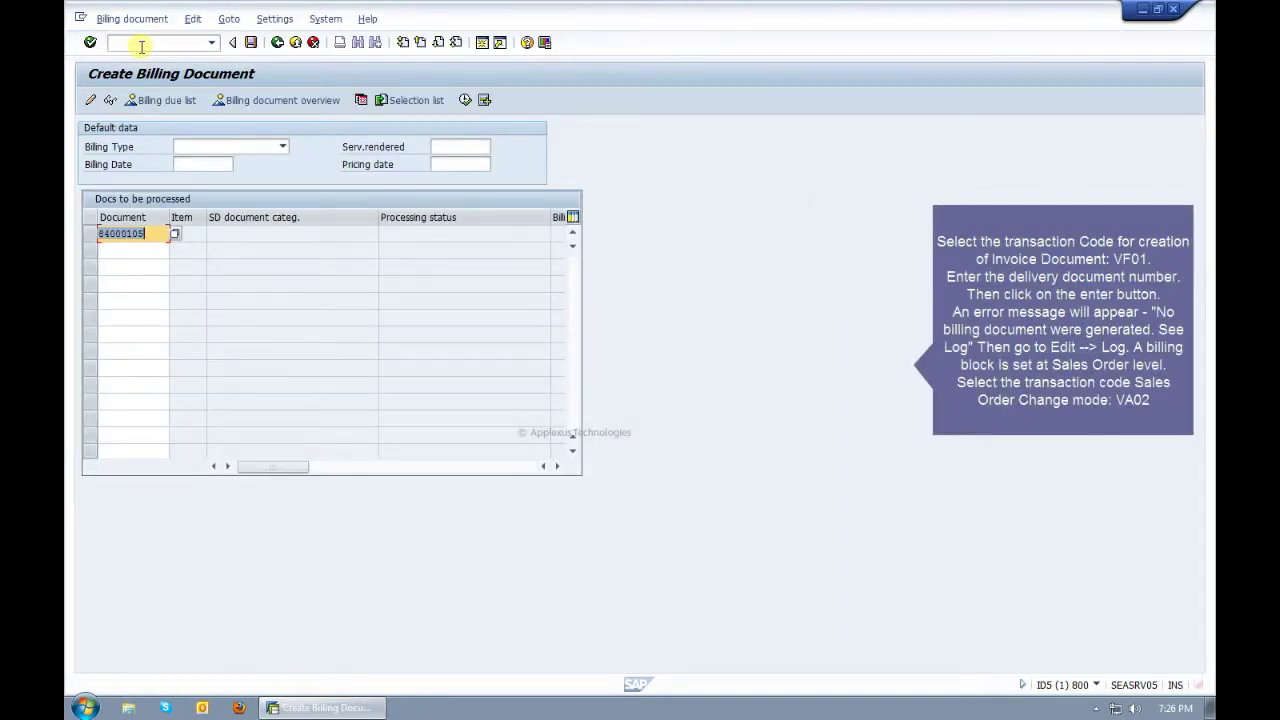
{"action": "left_click_drag", "start_coordinate": [145, 233], "coordinate": [100, 233]}
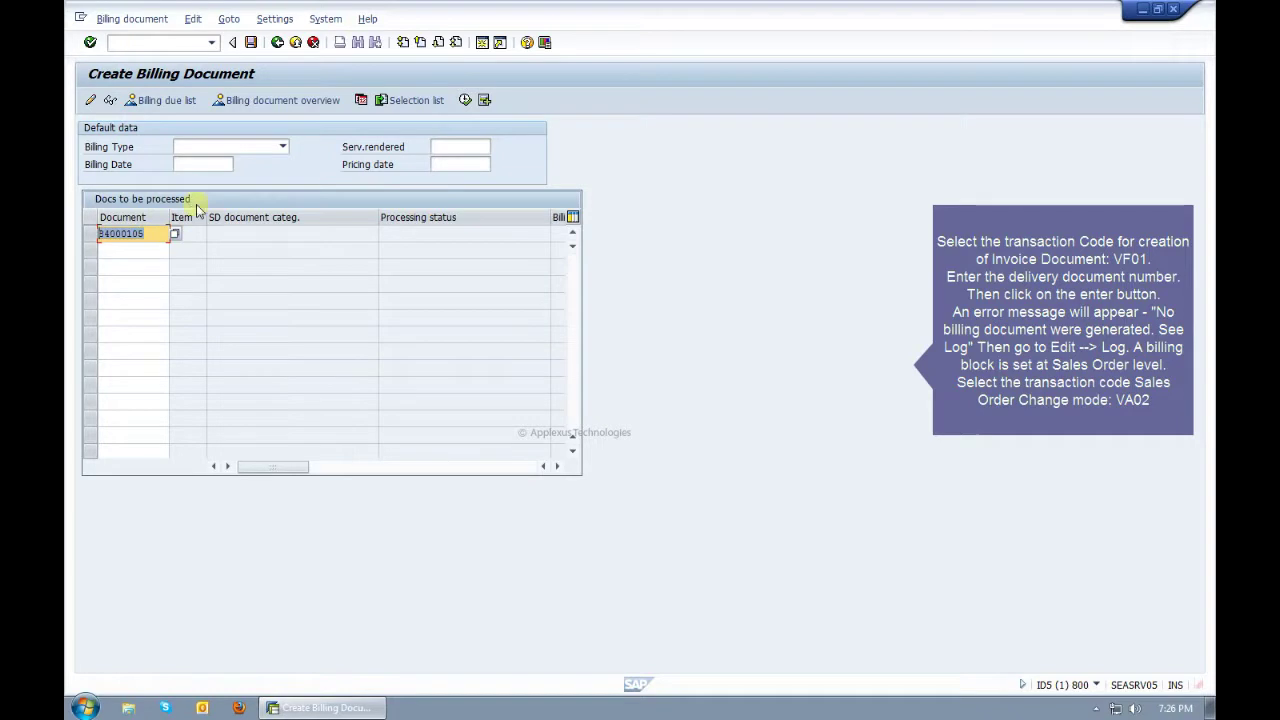
{"action": "key", "text": "Return"}
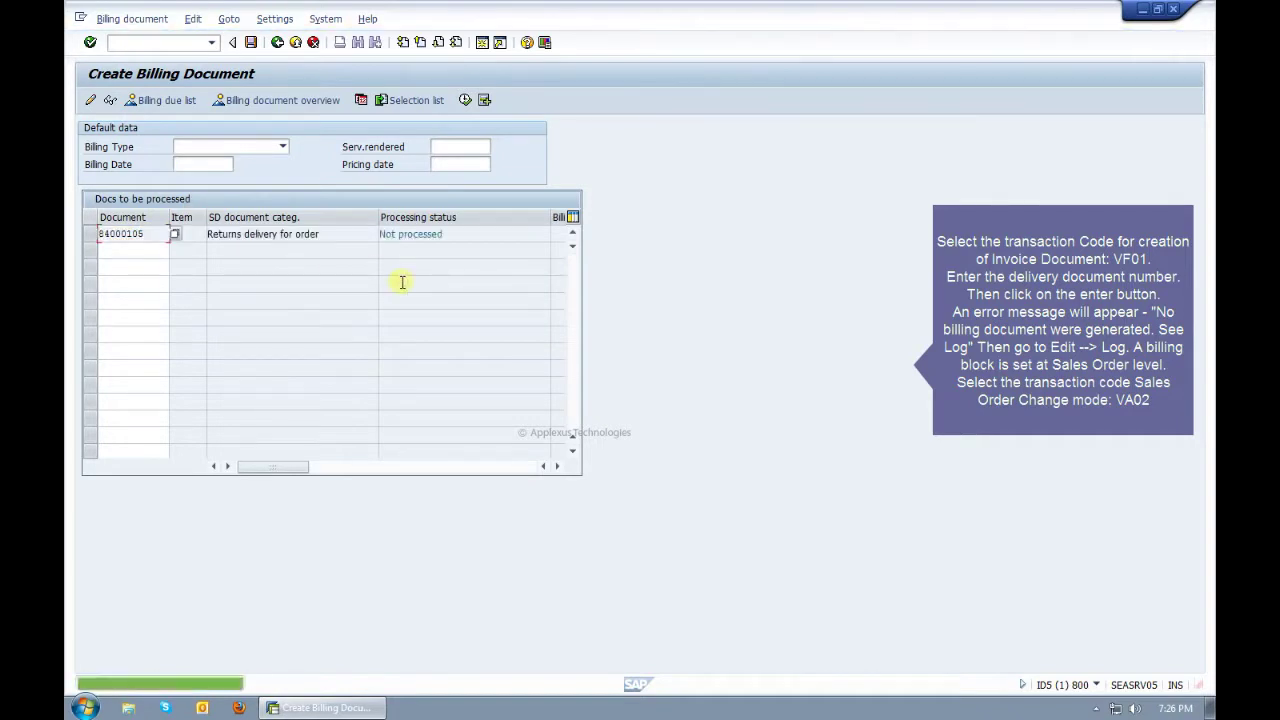
{"action": "left_click", "coordinate": [191, 22]}
{"action": "left_click", "coordinate": [204, 76]}
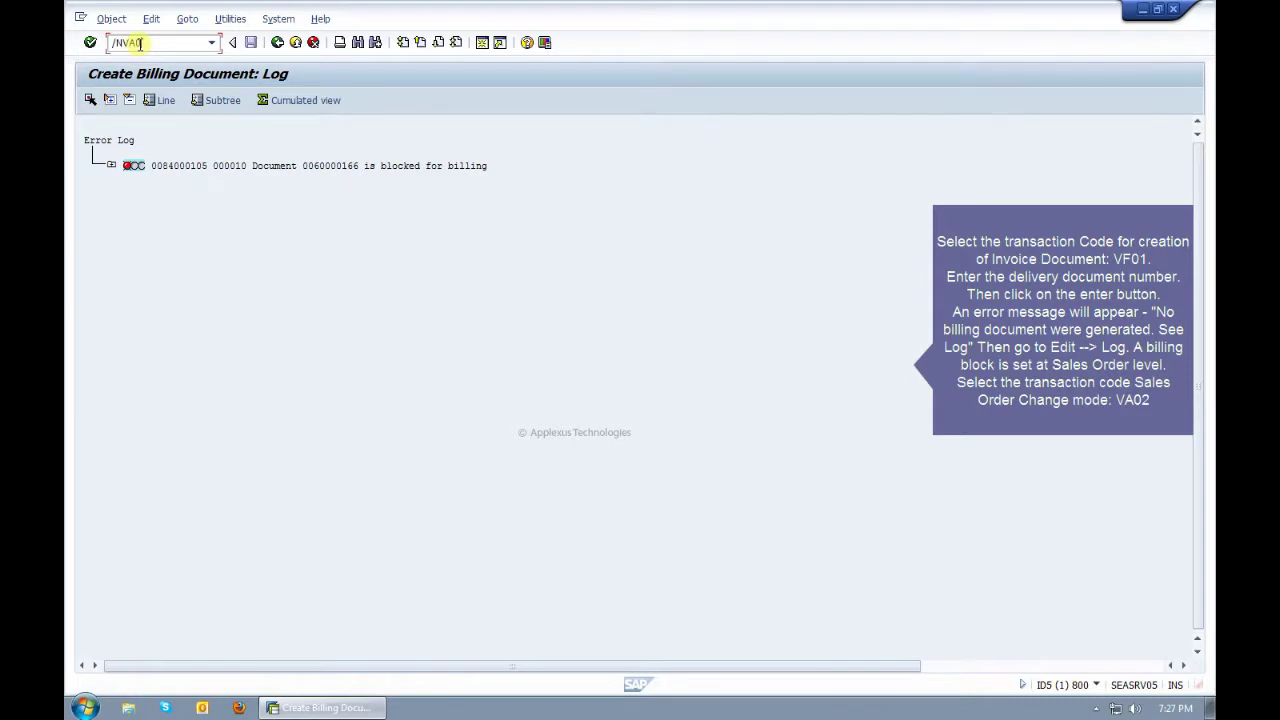
- Open the returns order for editing in Change Sales Order (VA02), accepting the notice about subsequent documents
{"action": "key", "text": "Return"}
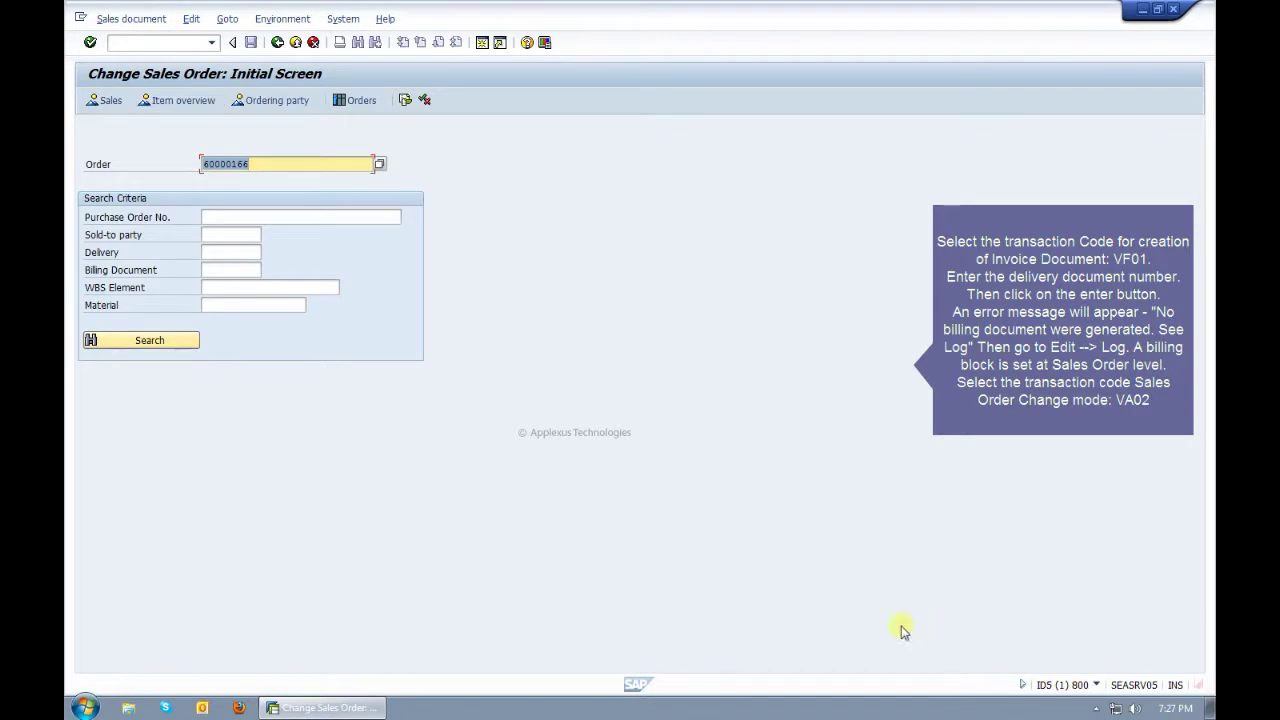
{"action": "left_click", "coordinate": [1098, 708]}
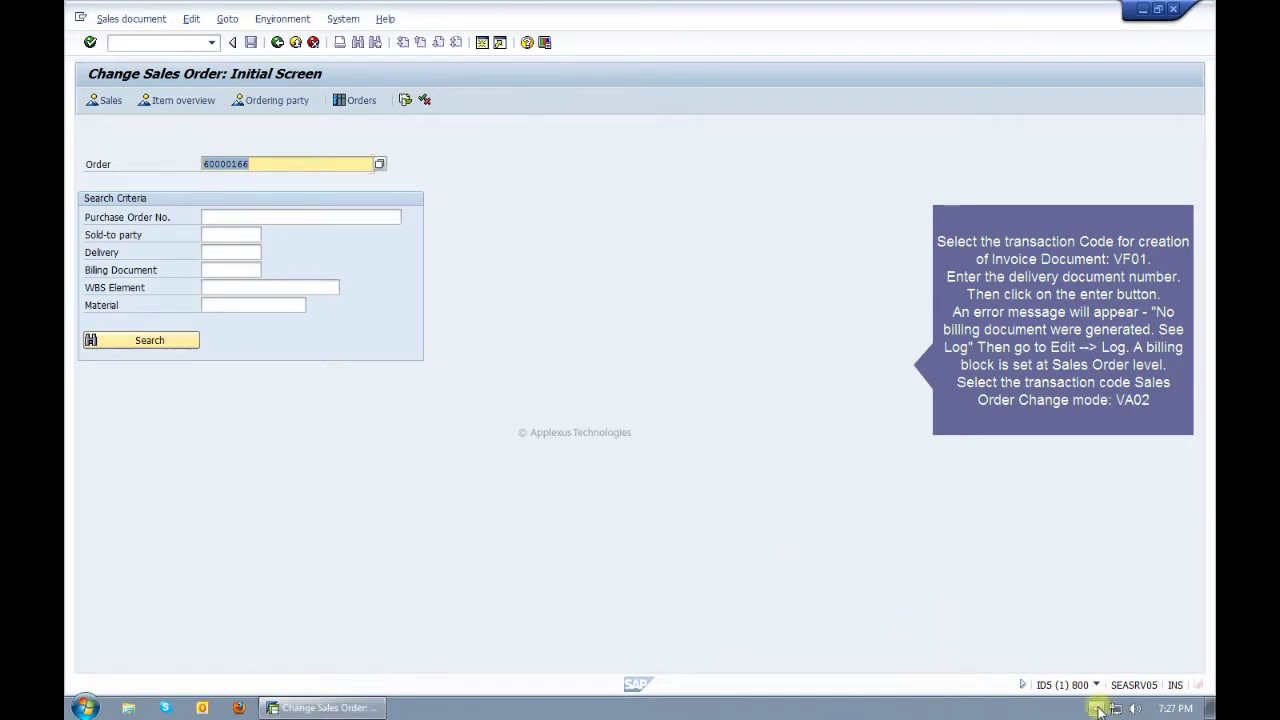
{"action": "mouse_move", "coordinate": [1092, 632]}
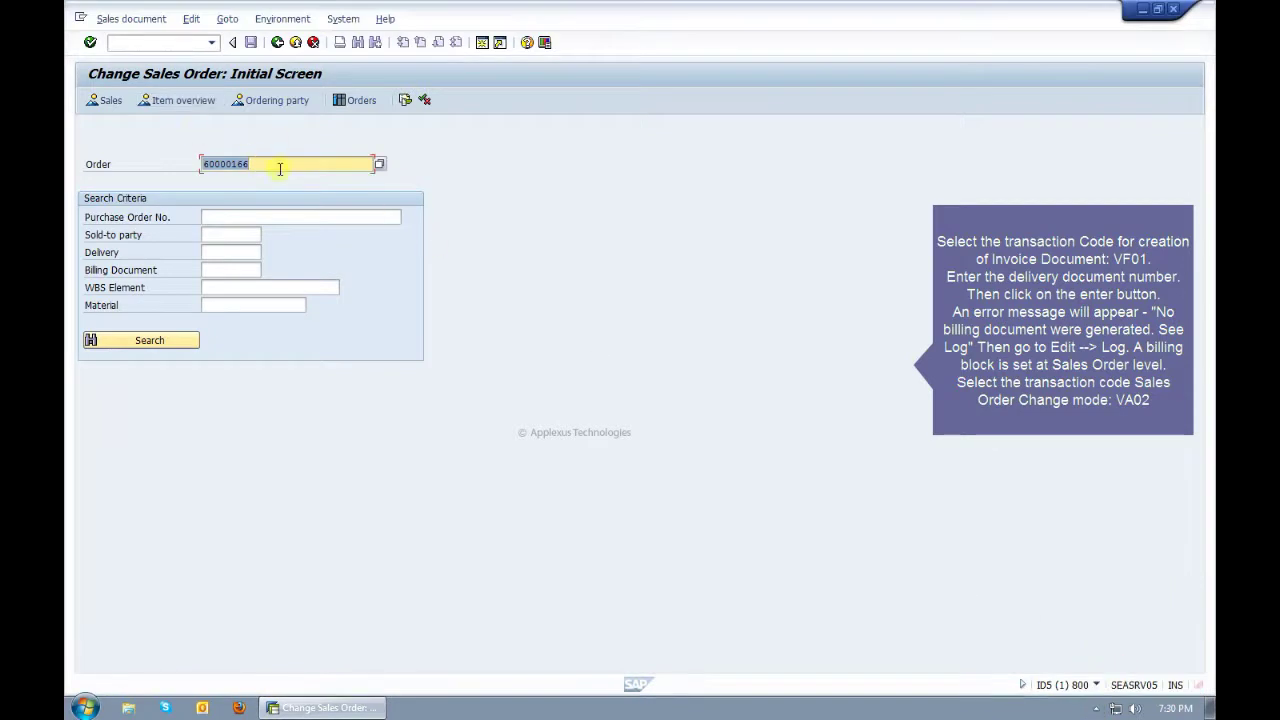
{"action": "key", "text": "Return"}
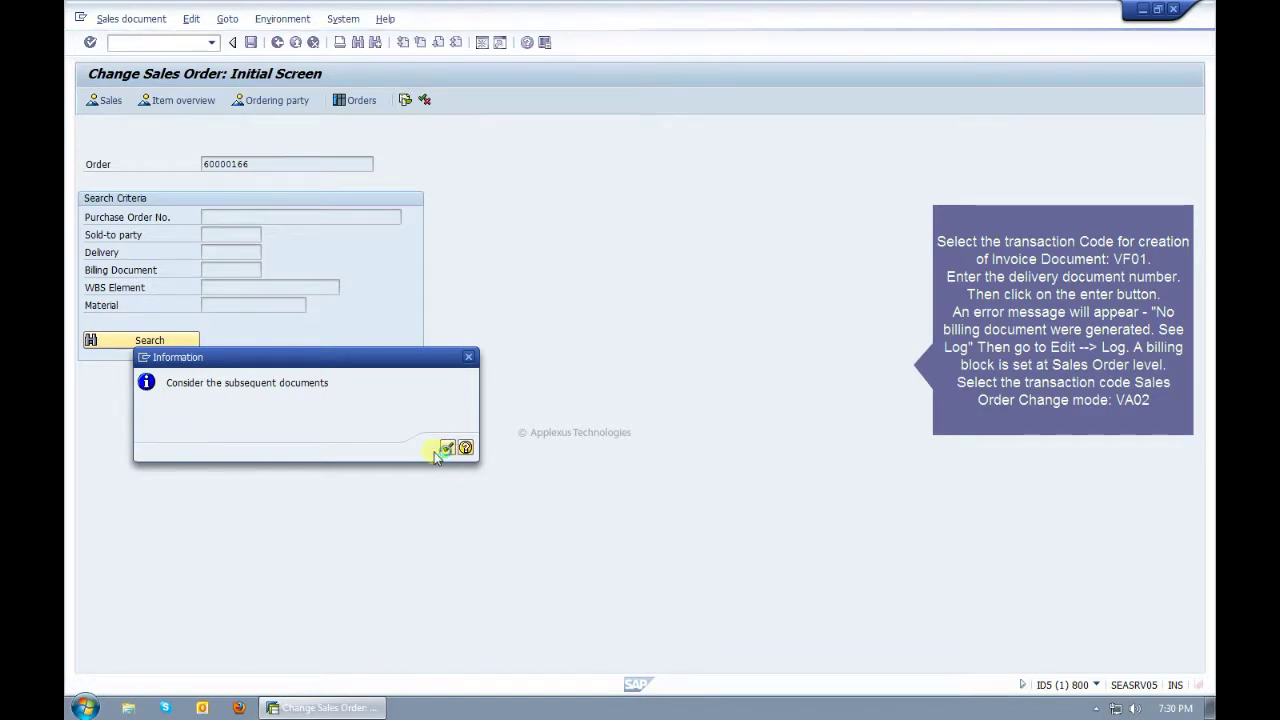
{"action": "left_click", "coordinate": [441, 451]}
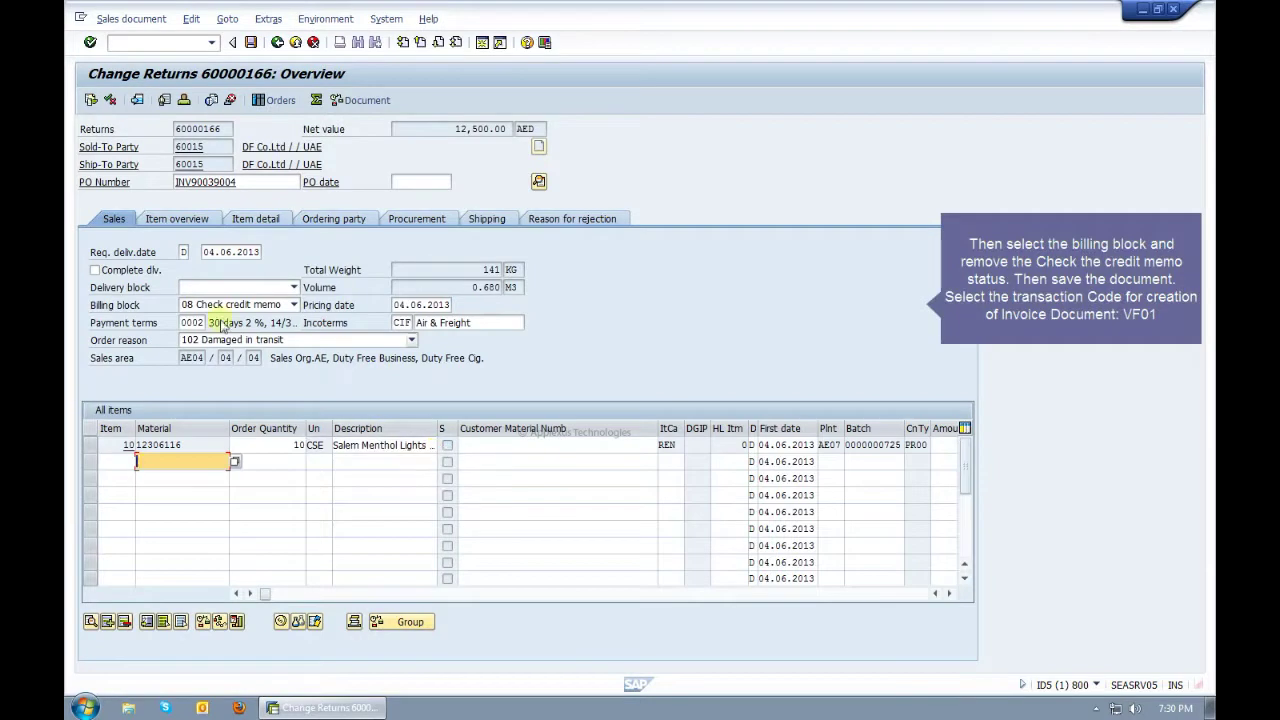
- Review item 10's pricing conditions and return to the returns order overview
{"action": "left_click", "coordinate": [89, 445]}
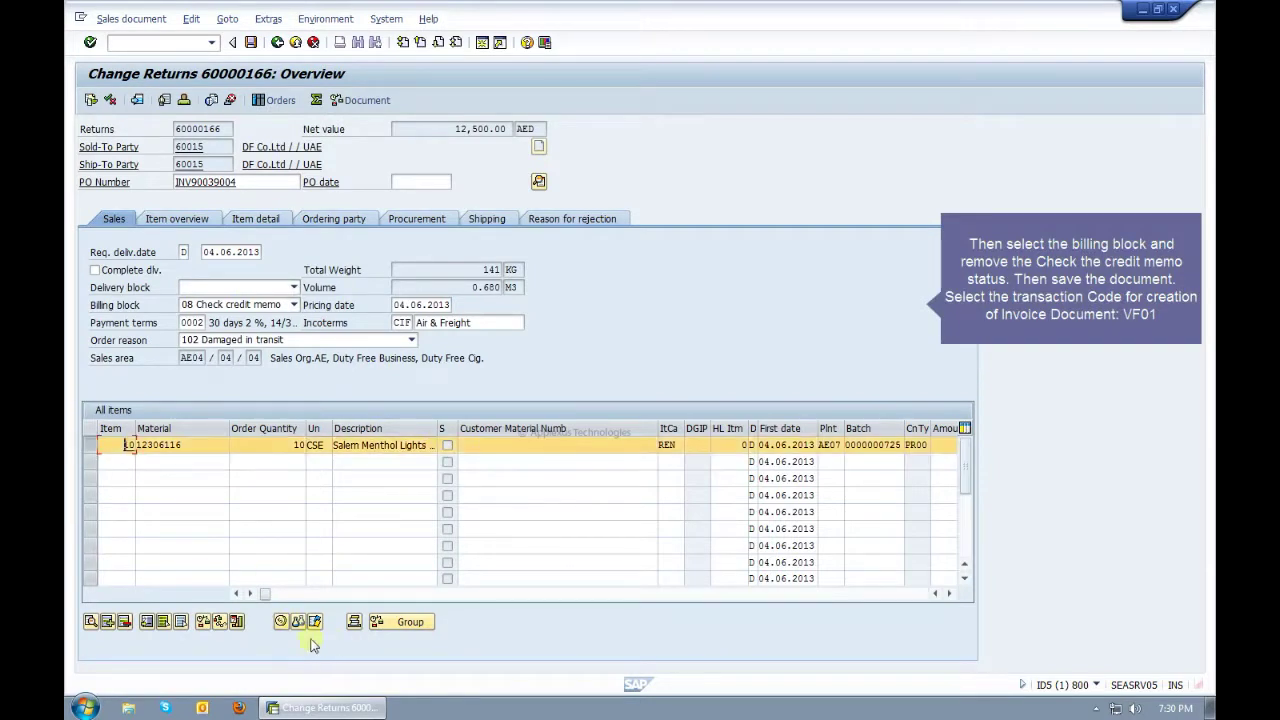
{"action": "left_click", "coordinate": [282, 622]}
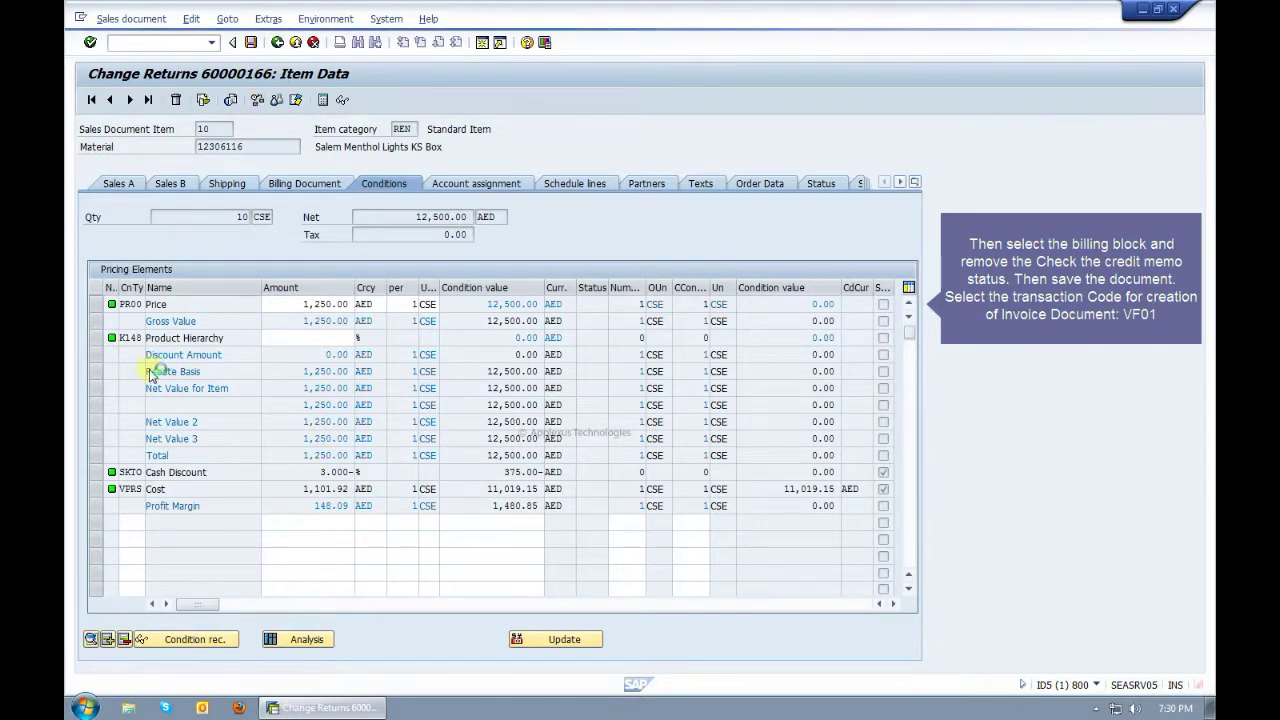
{"action": "key", "text": "F3"}
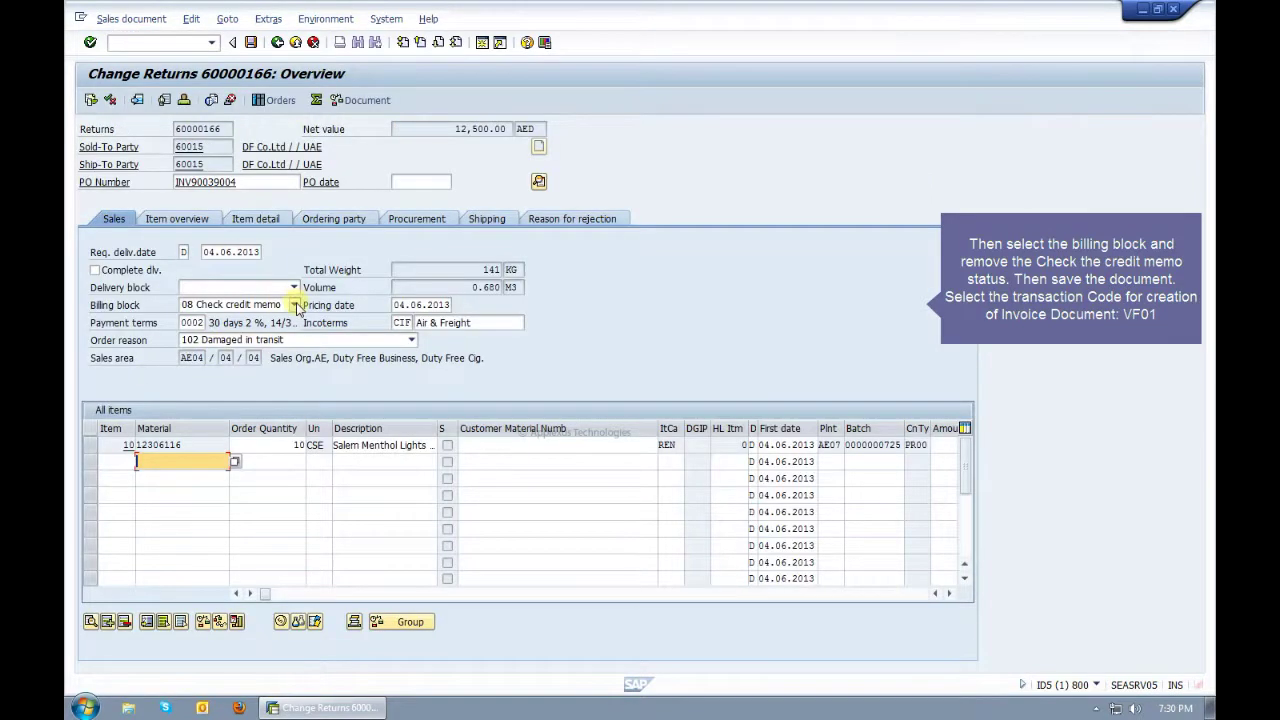
- Clear the 08 Check credit memo billing block and save the returns order
{"action": "left_click", "coordinate": [295, 305]}
{"action": "left_click", "coordinate": [243, 436]}
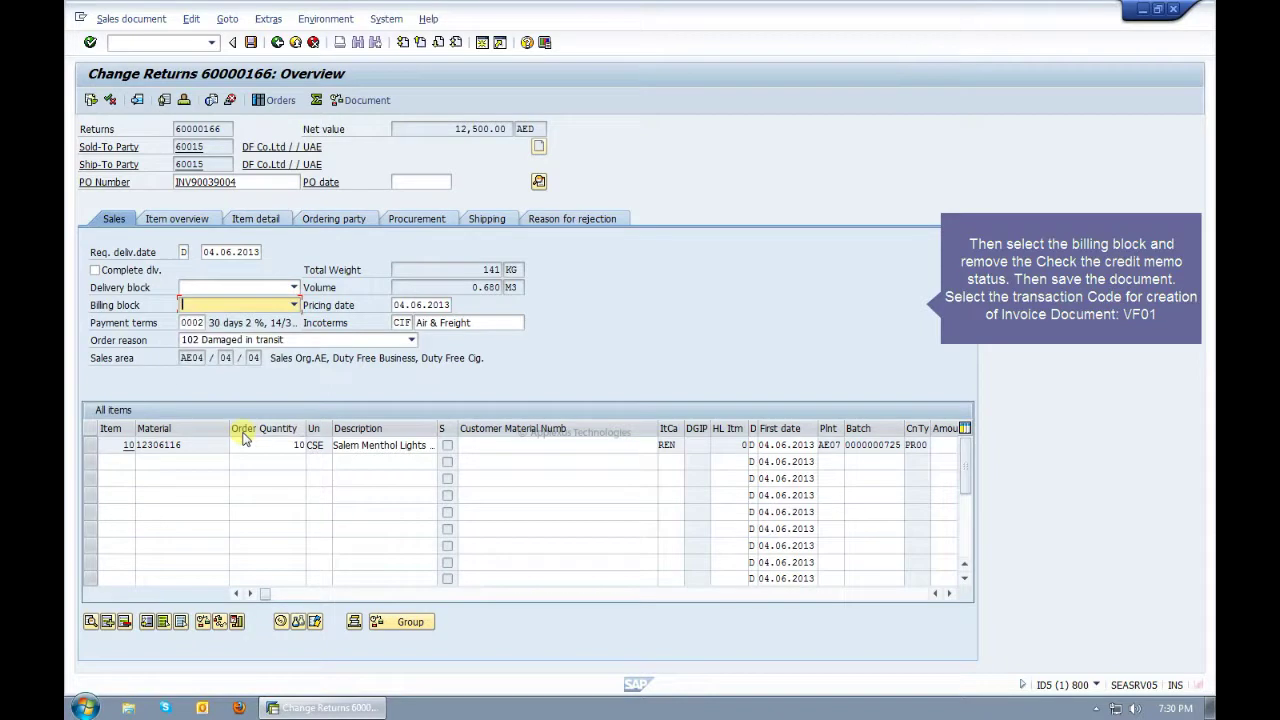
{"action": "left_click", "coordinate": [251, 43]}
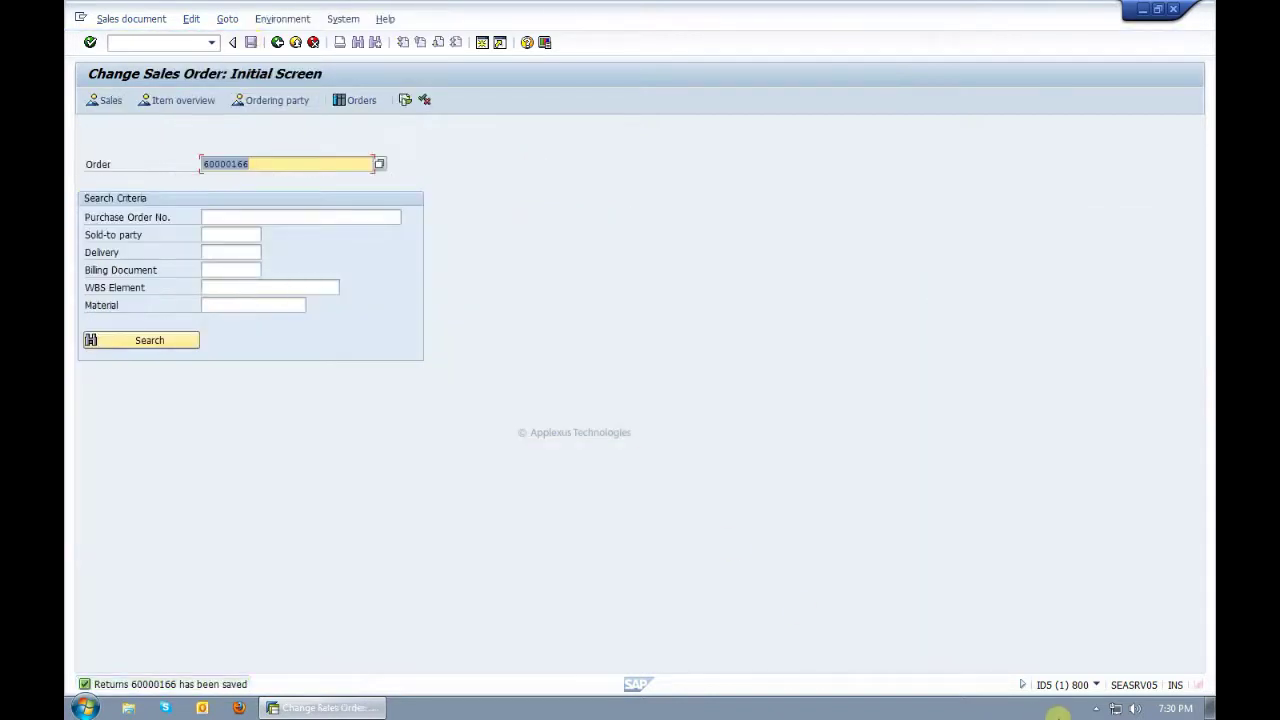
{"action": "left_click", "coordinate": [1096, 708]}
{"action": "left_click", "coordinate": [1070, 641]}
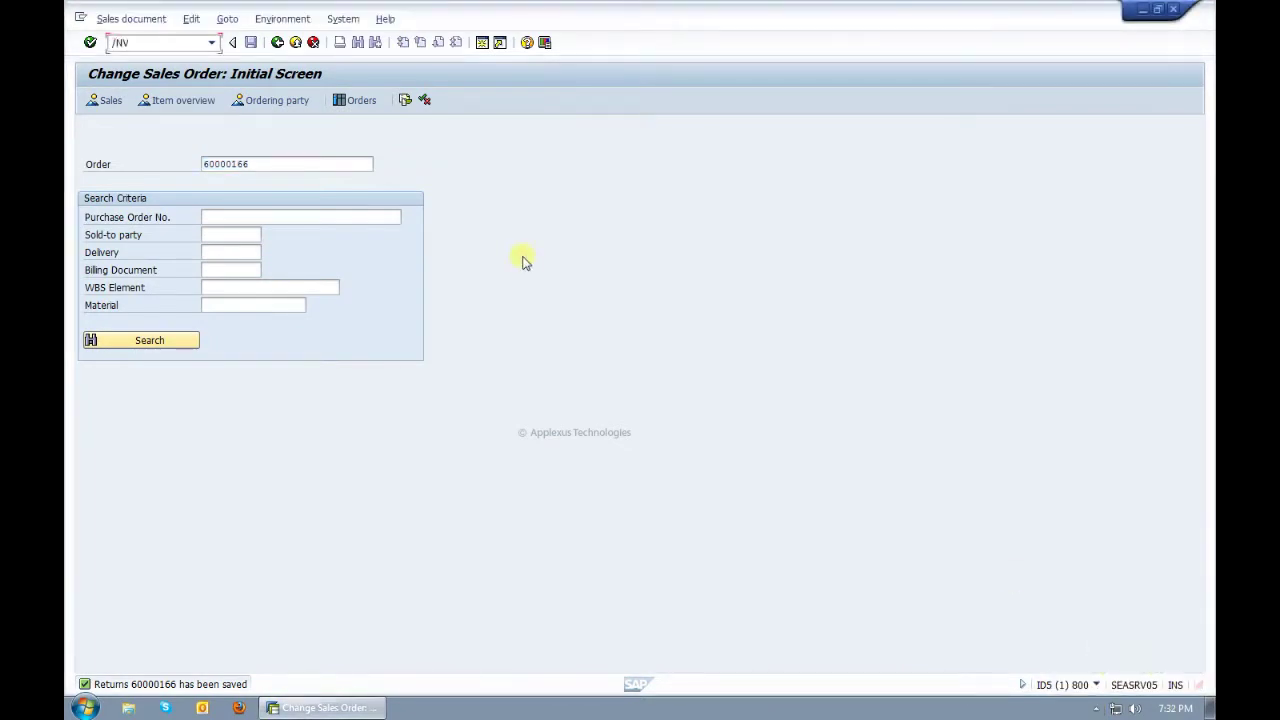
- Open Create Billing Document (VF01) and generate the credit for returns from the proposed returns delivery
{"action": "key", "text": "Return"}
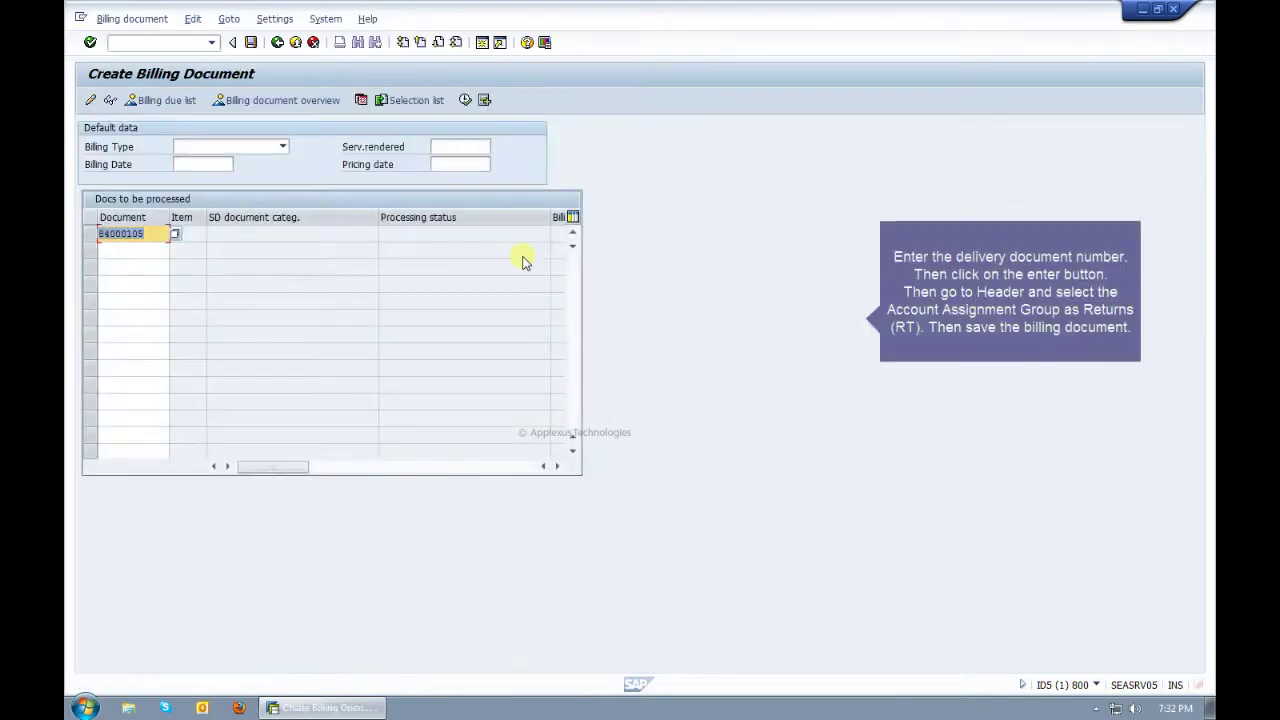
{"action": "key", "text": "Return"}
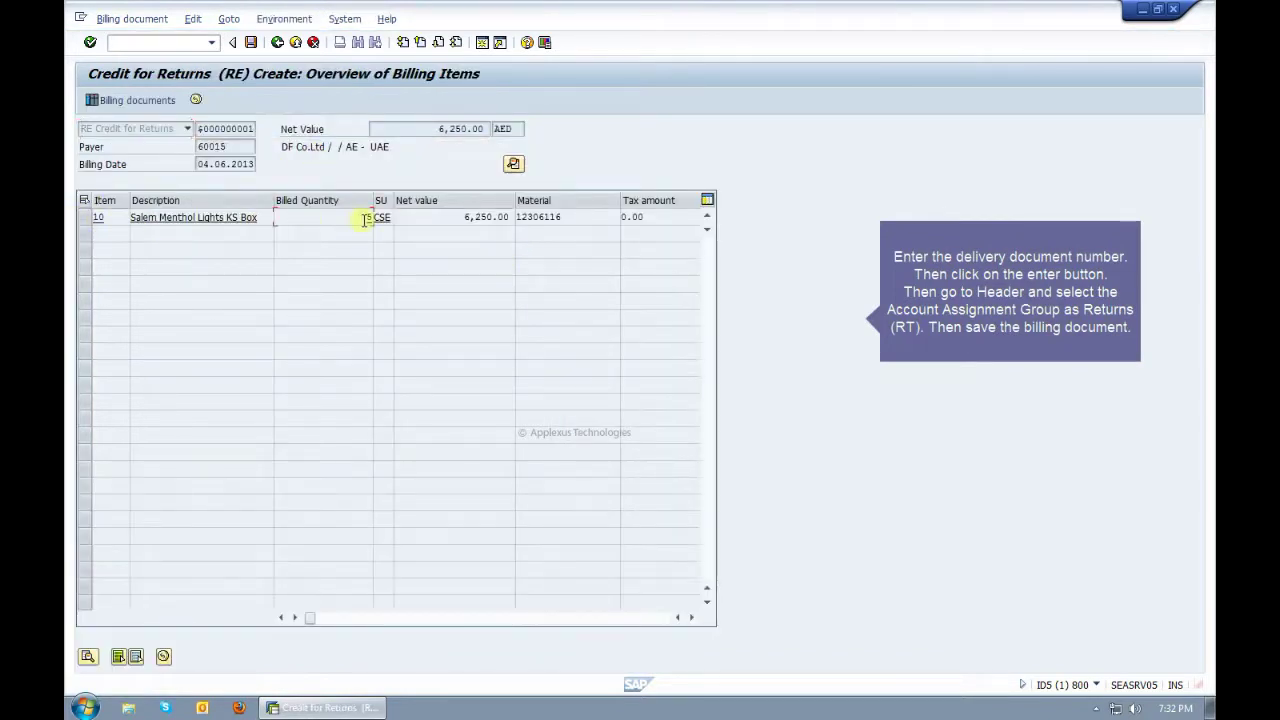
- Set the account assignment group to RT Returns in the billing document's header data and save the document
{"action": "left_click", "coordinate": [514, 165]}
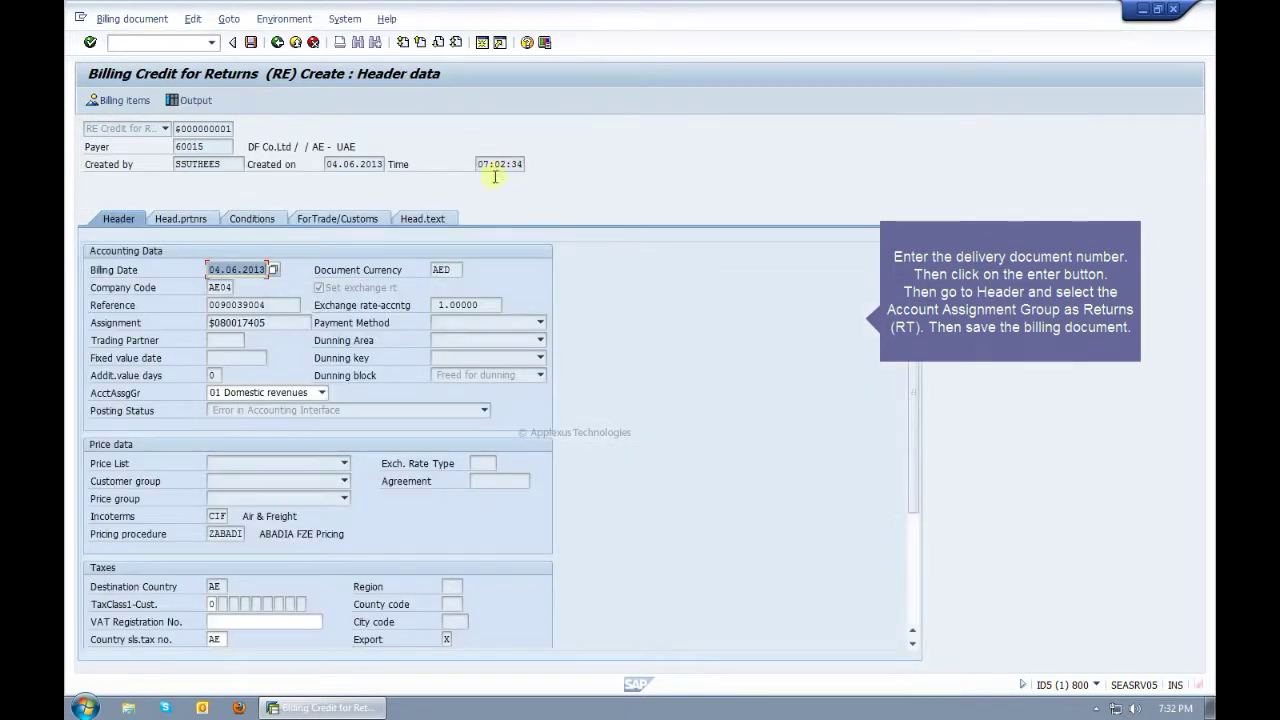
{"action": "left_click", "coordinate": [323, 393]}
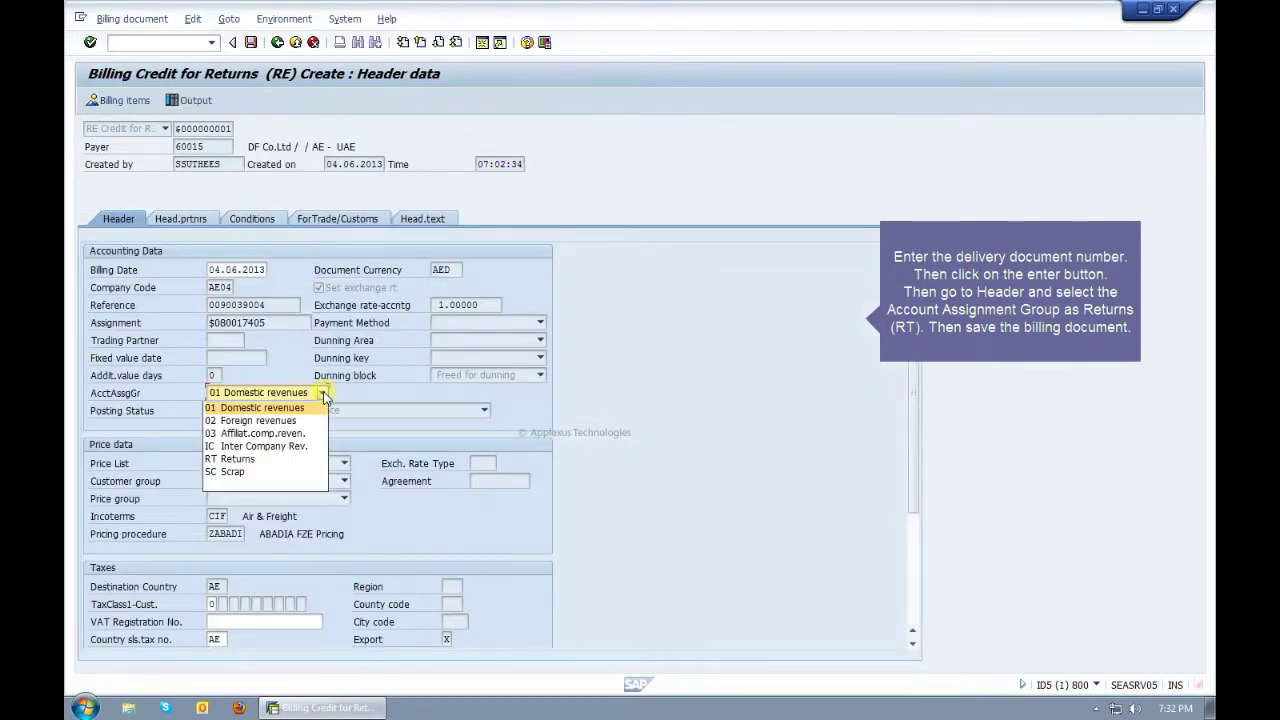
{"action": "left_click", "coordinate": [283, 459]}
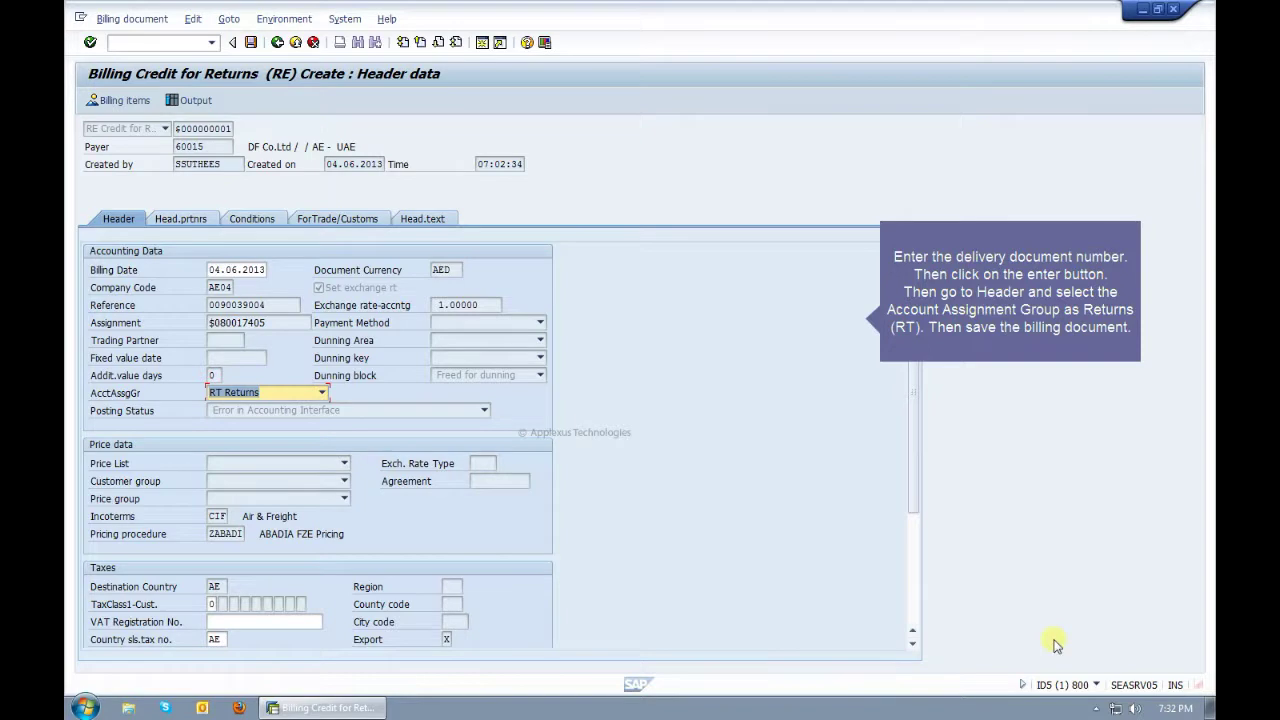
{"action": "left_click", "coordinate": [1096, 708]}
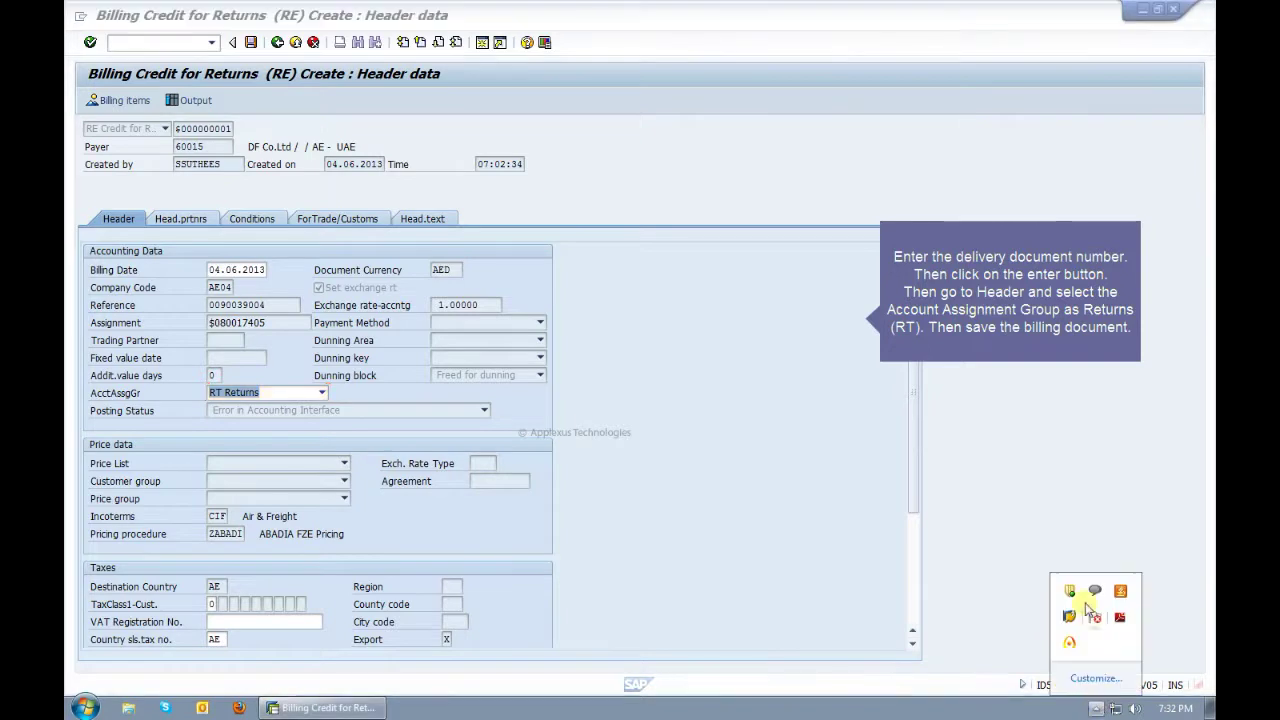
{"action": "left_click", "coordinate": [1070, 645]}
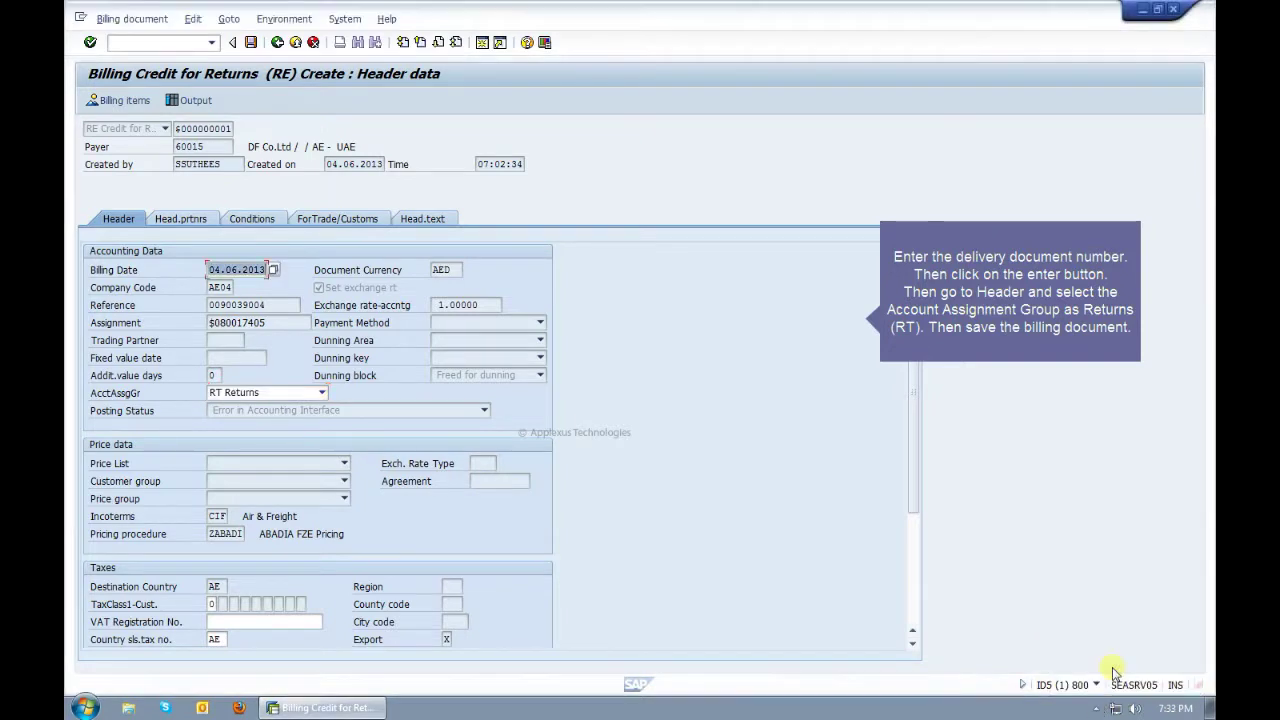
{"action": "left_click", "coordinate": [251, 43]}
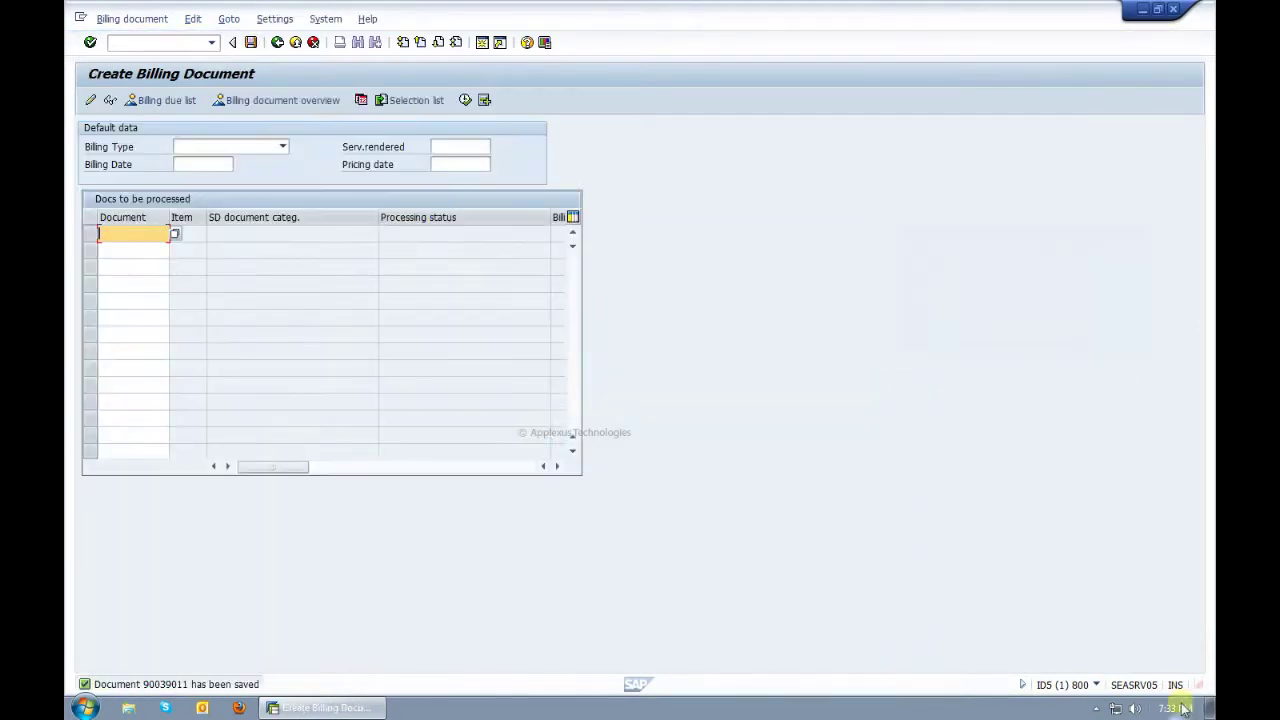
{"action": "left_click", "coordinate": [1104, 708]}
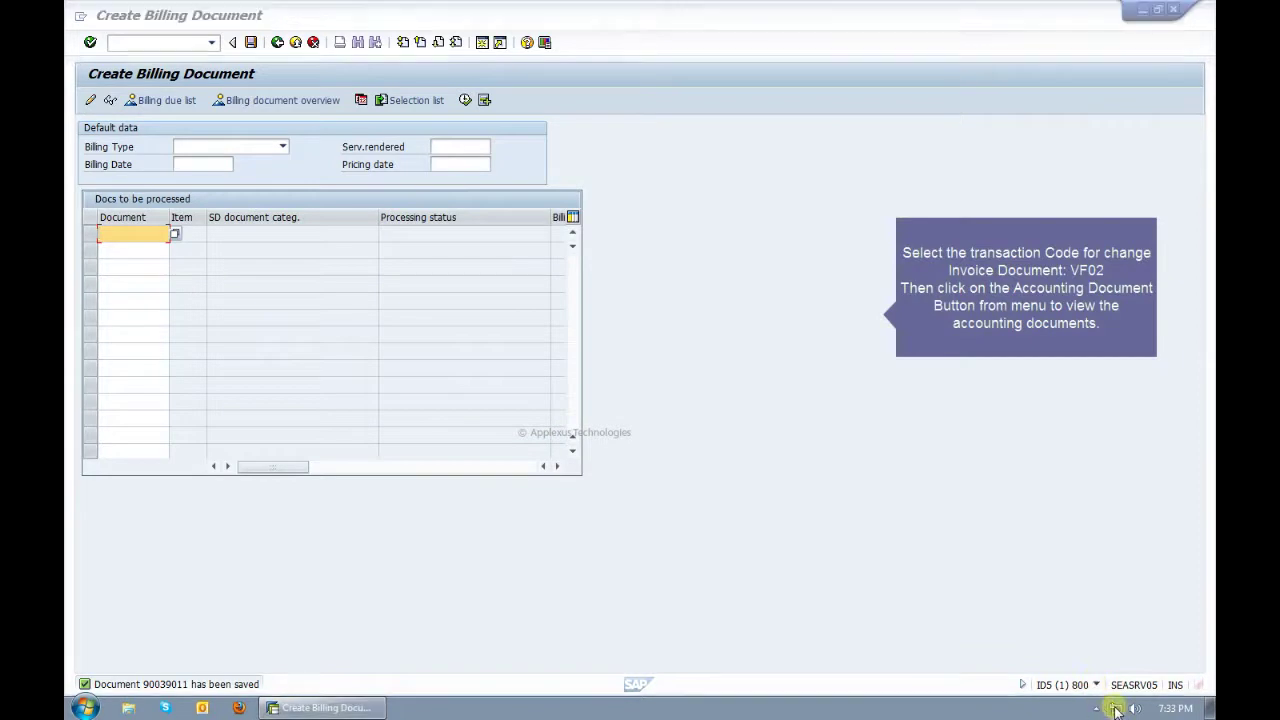
{"action": "left_click", "coordinate": [1097, 708]}
{"action": "left_click", "coordinate": [1069, 642]}
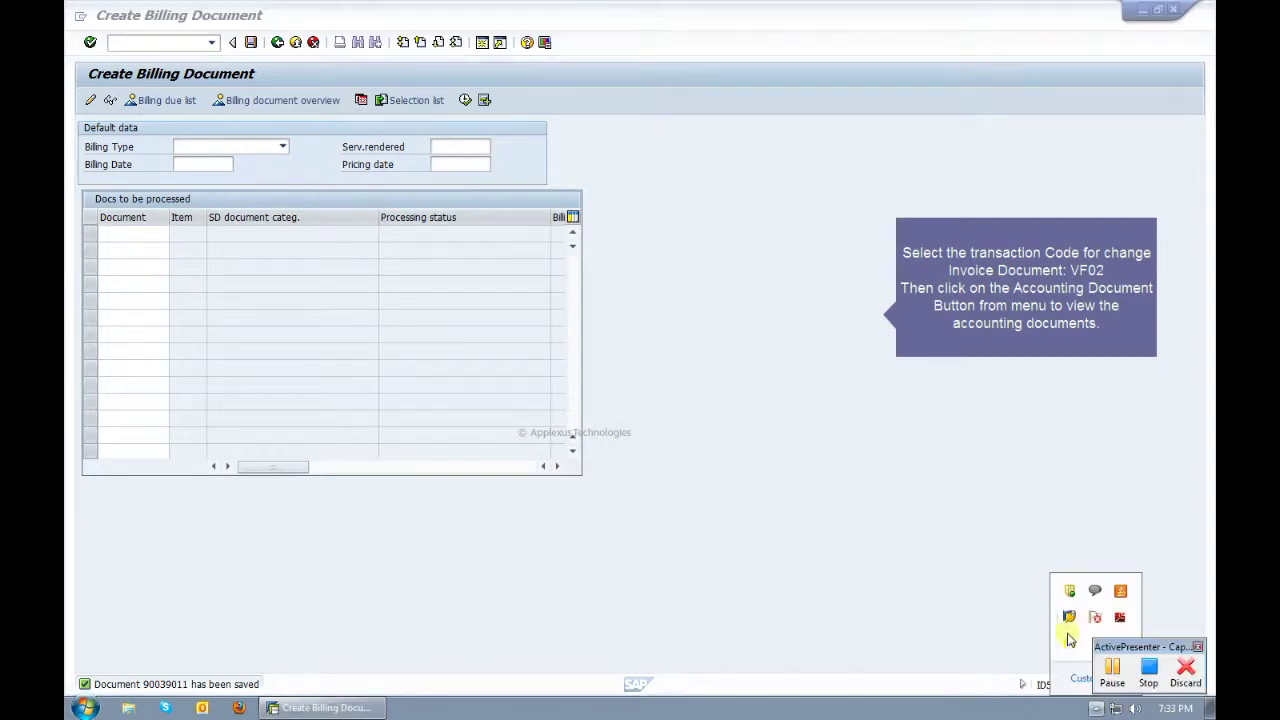
- Open Change Billing Document (VF02) and display the accounting document for the proposed returns credit
{"action": "left_click", "coordinate": [1113, 671]}
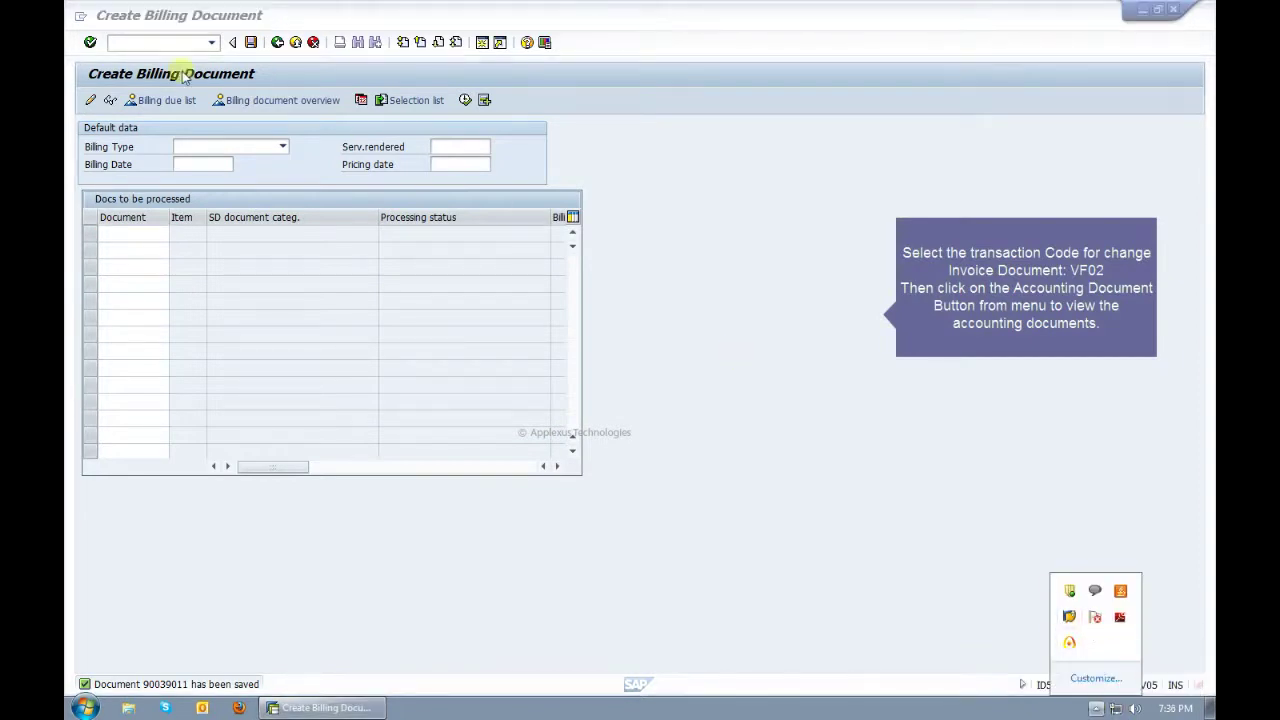
{"action": "left_click", "coordinate": [127, 45]}
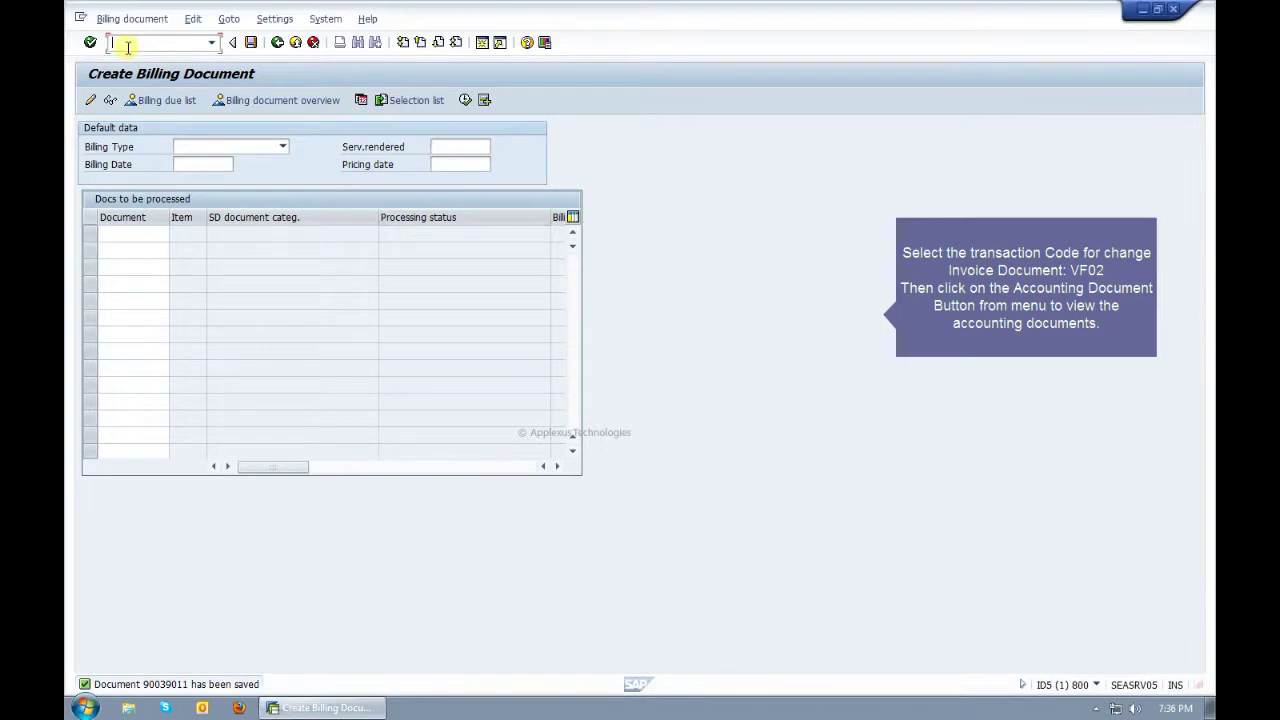
{"action": "type", "text": "/nvf02"}
{"action": "key", "text": "Return"}
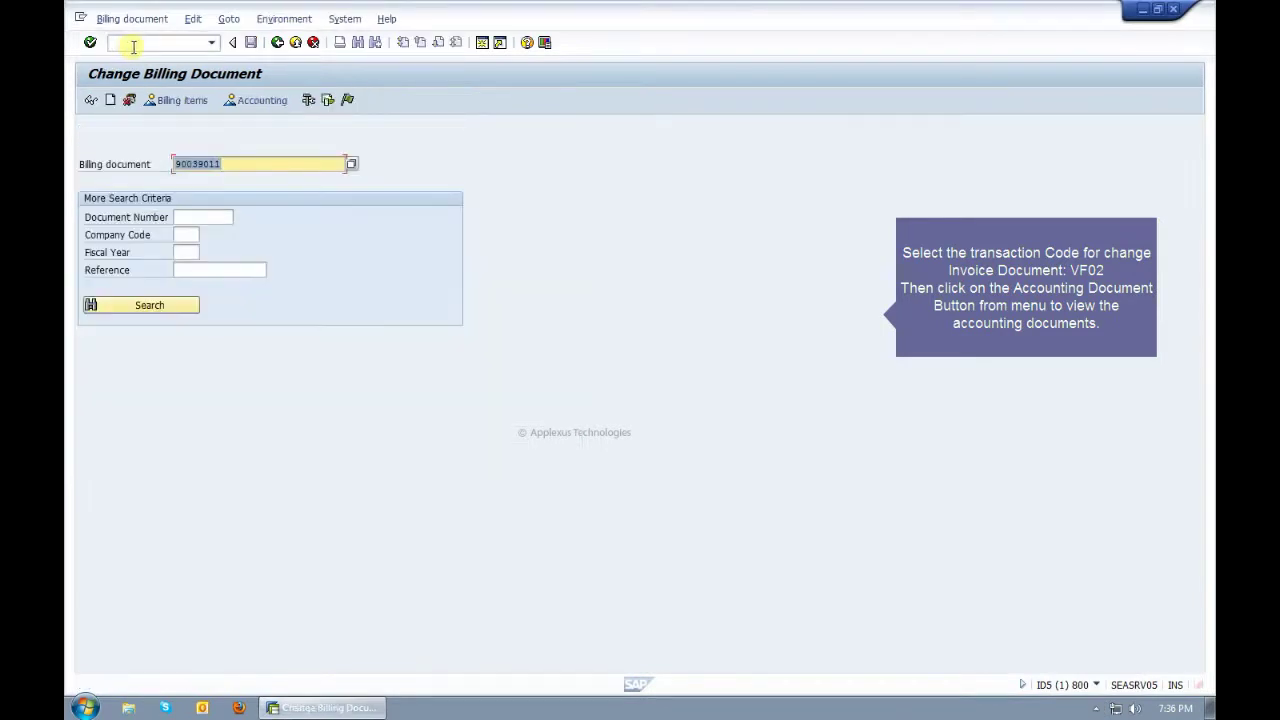
{"action": "left_click", "coordinate": [258, 104]}
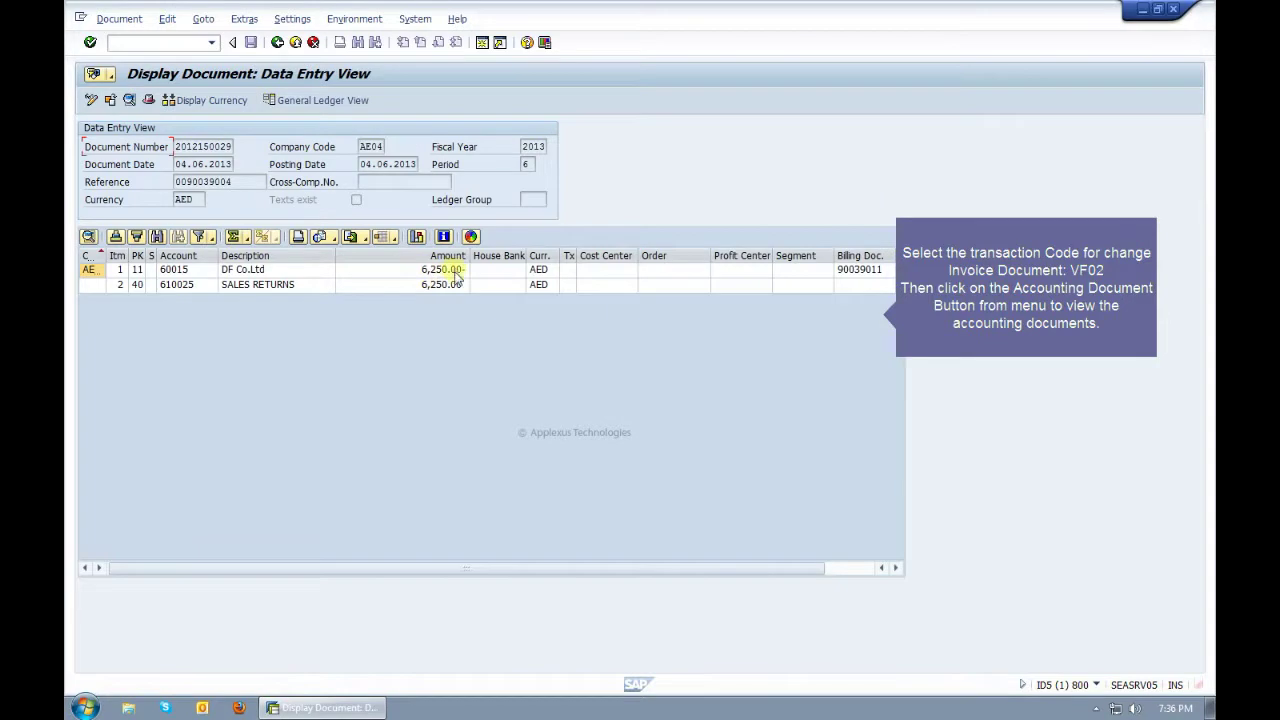
{"action": "left_click", "coordinate": [1096, 708]}
{"action": "left_click", "coordinate": [1070, 643]}
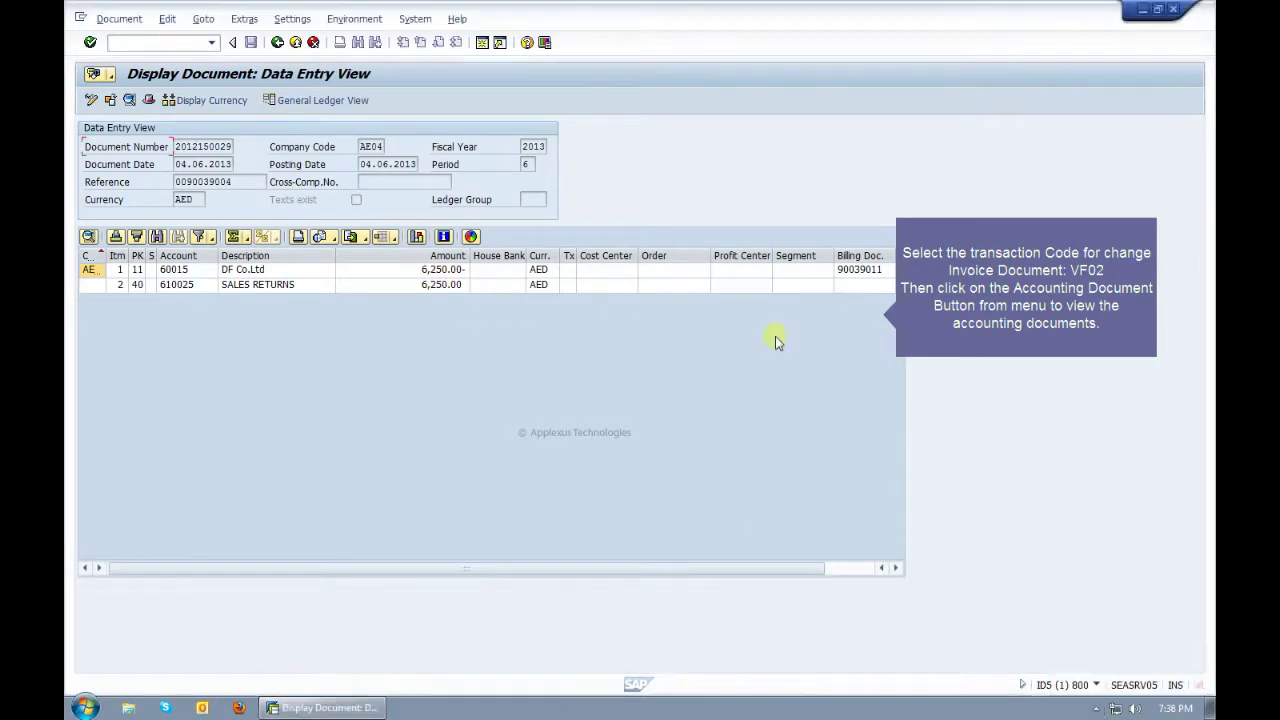
- Open Create Outbound Delivery (VL01N) and create a returns delivery from the proposed returns order with shipping point AE07
{"action": "left_click", "coordinate": [179, 43]}
{"action": "type", "text": "/NVL01N"}
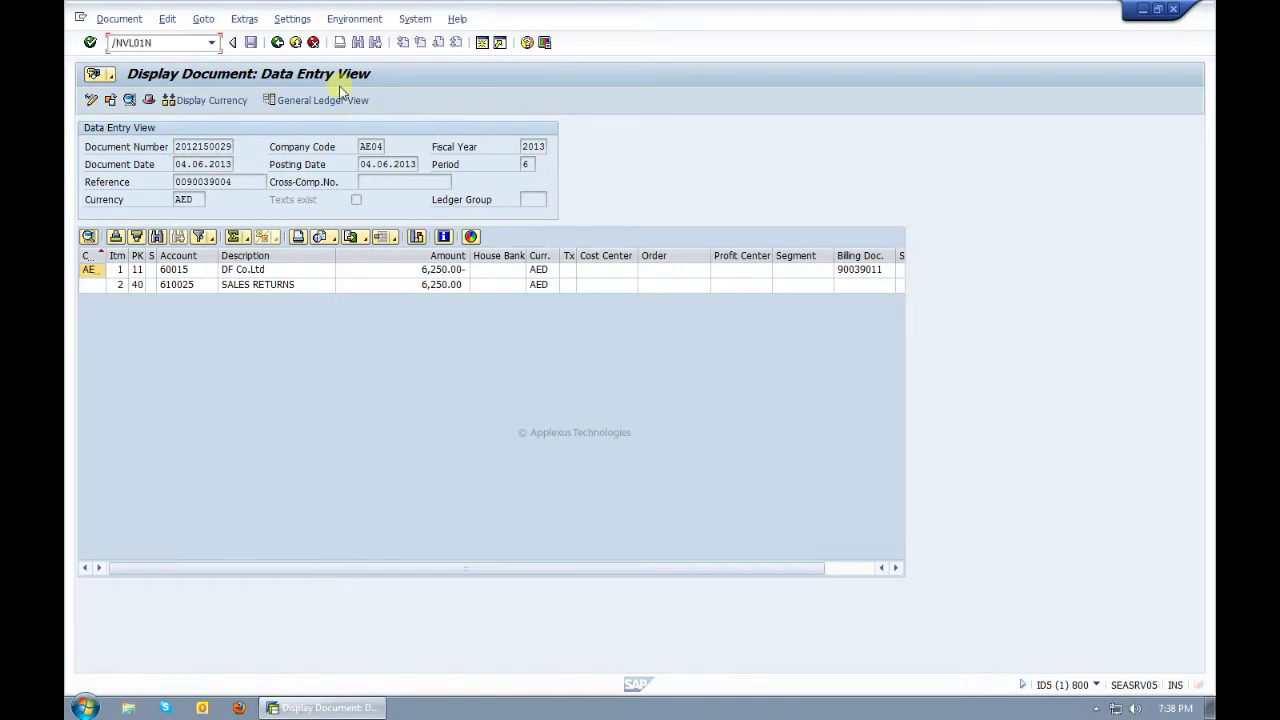
{"action": "key", "text": "Return"}
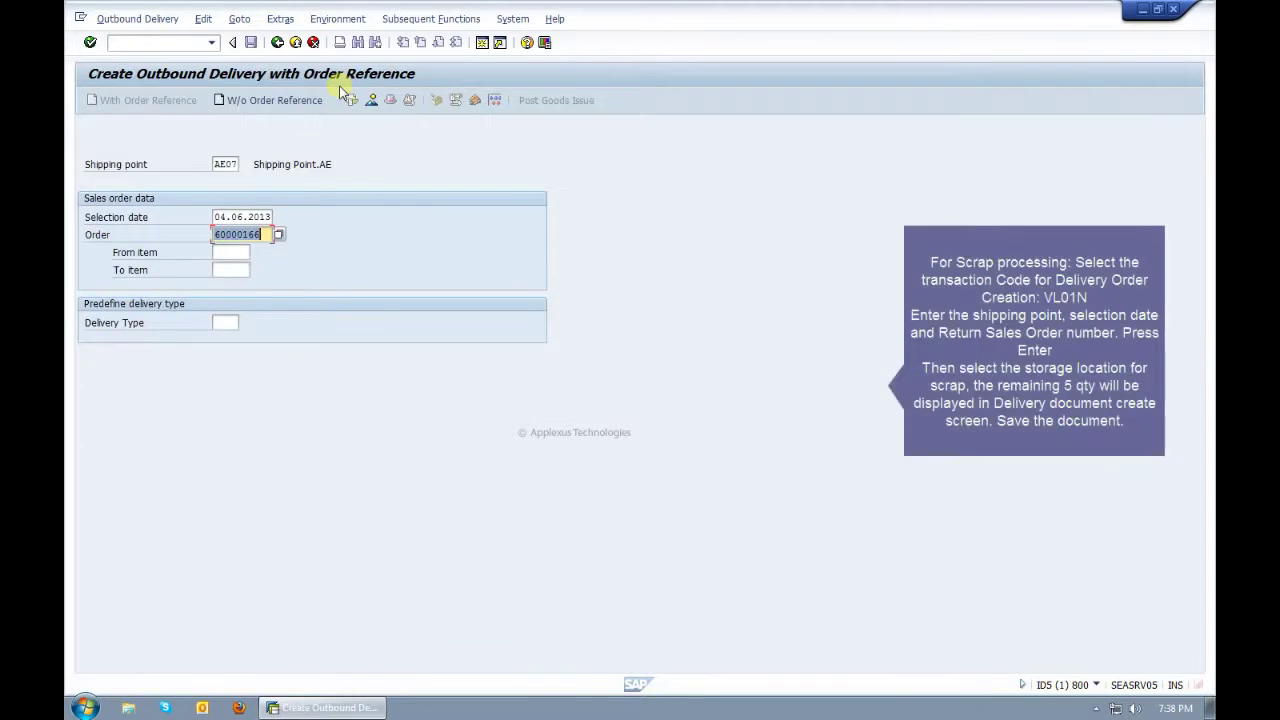
{"action": "key", "text": "Return"}
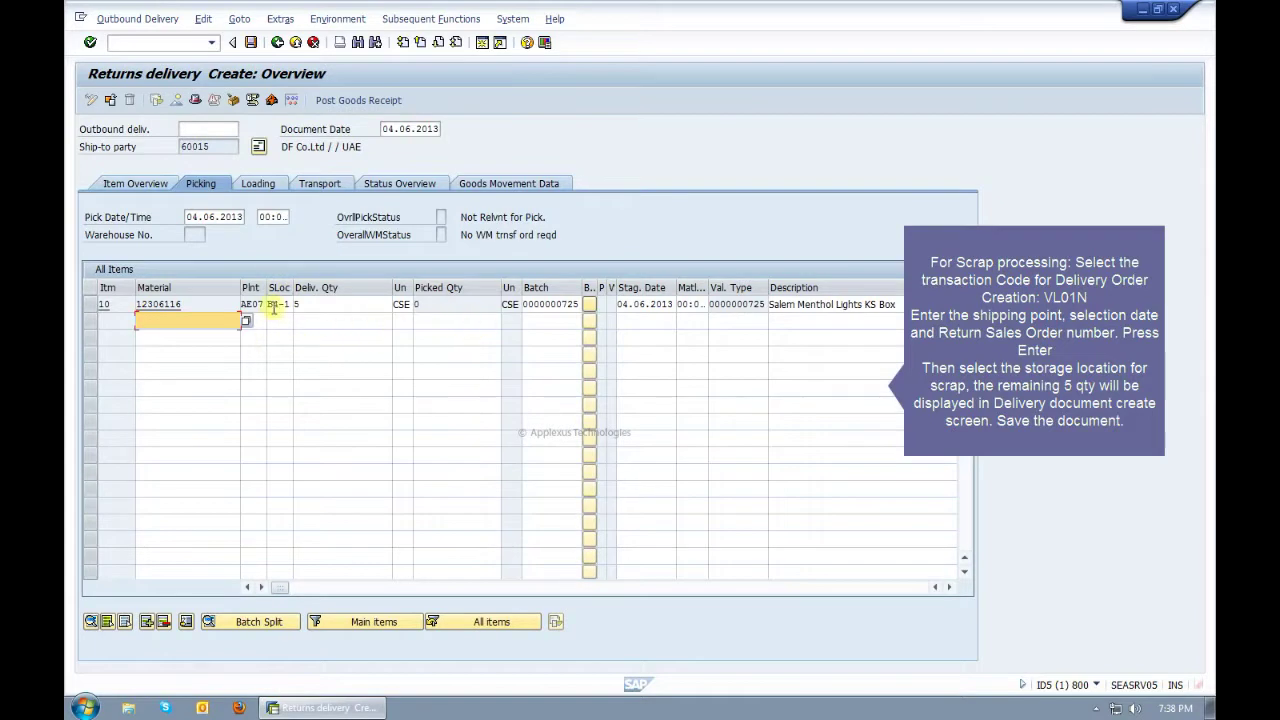
- Set item 10's storage location to SC10 (Scrap-B4) in the returns delivery and post the goods receipt
{"action": "left_click_drag", "start_coordinate": [269, 307], "coordinate": [299, 313]}
{"action": "key", "text": "Return"}
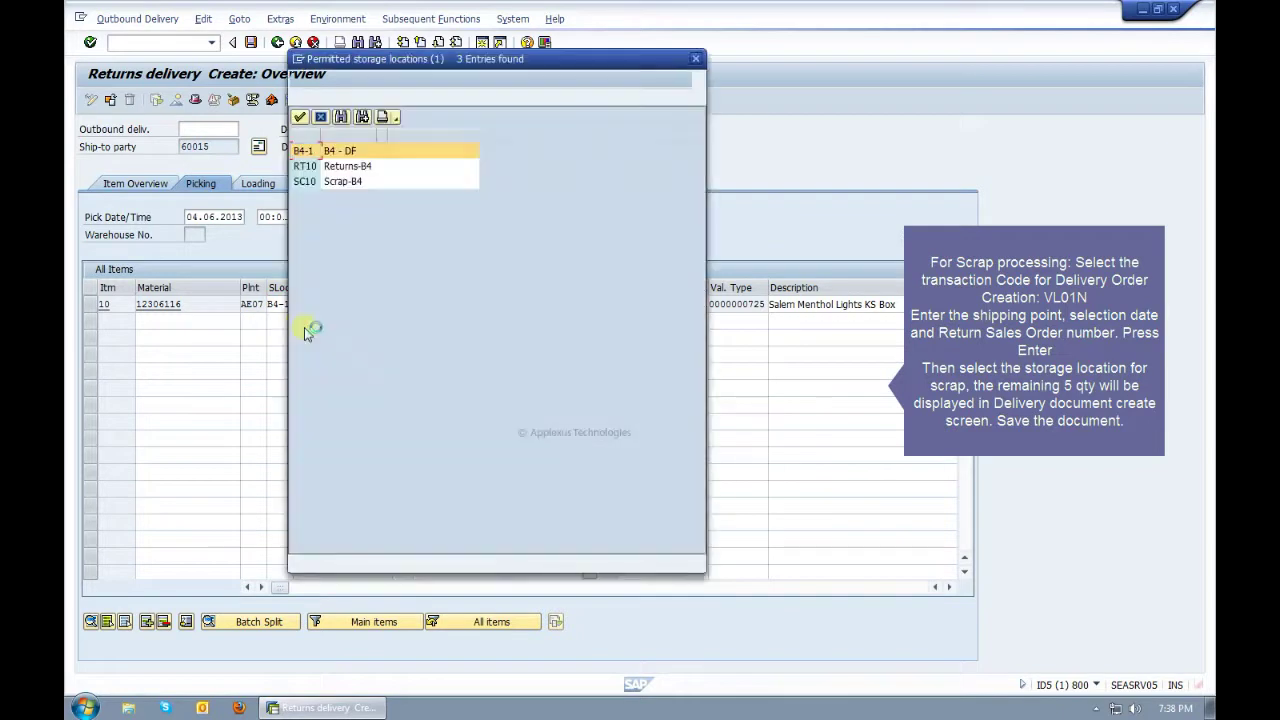
{"action": "left_click", "coordinate": [304, 184]}
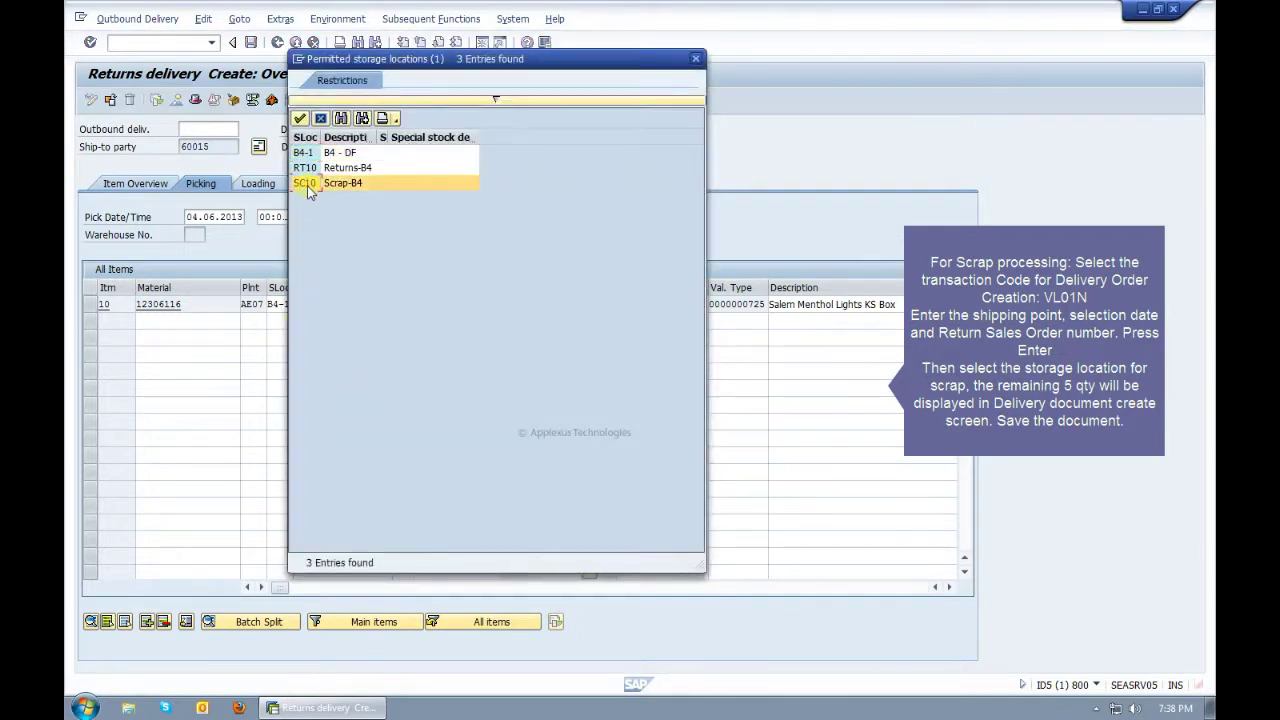
{"action": "double_click", "coordinate": [308, 186]}
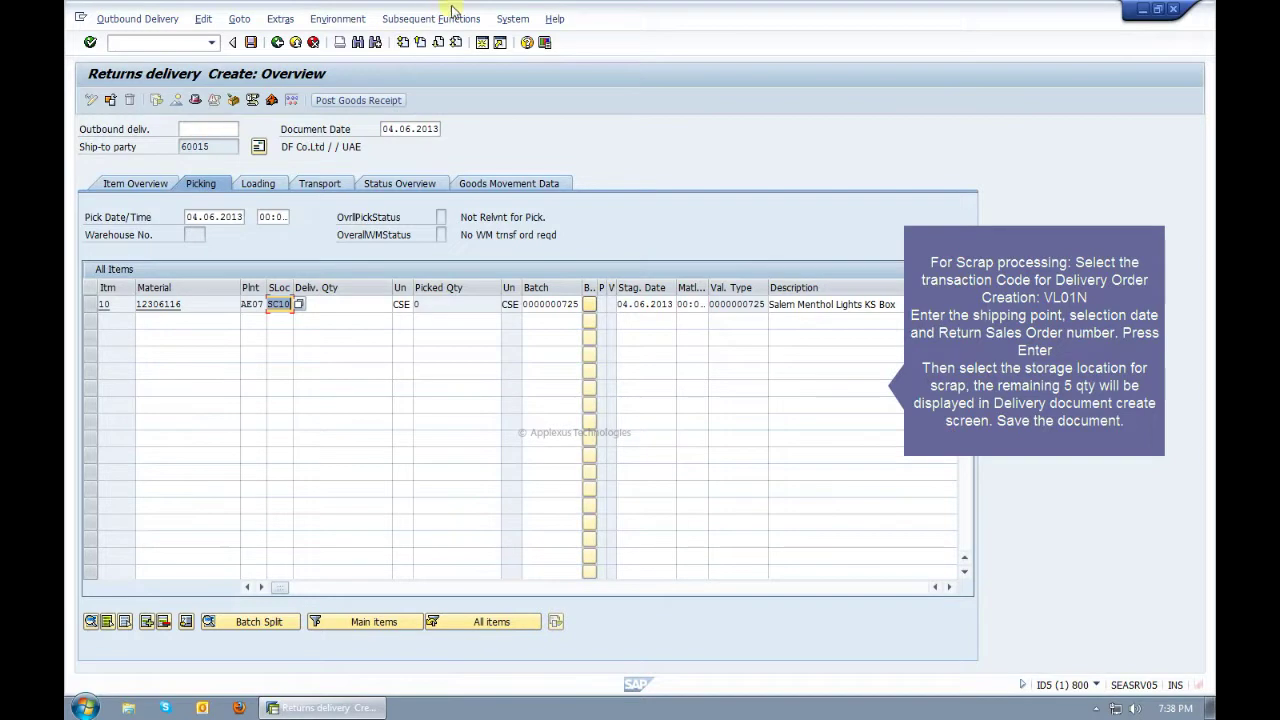
{"action": "left_click", "coordinate": [338, 100]}
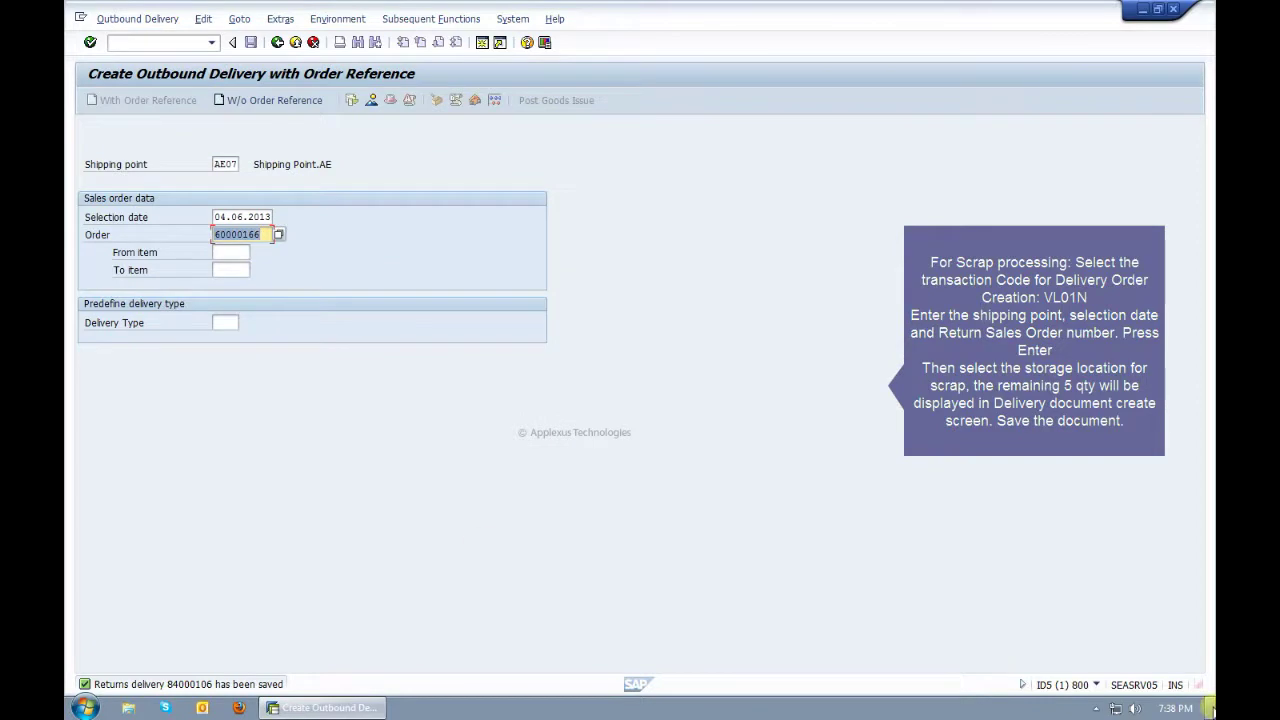
{"action": "left_click", "coordinate": [1097, 710]}
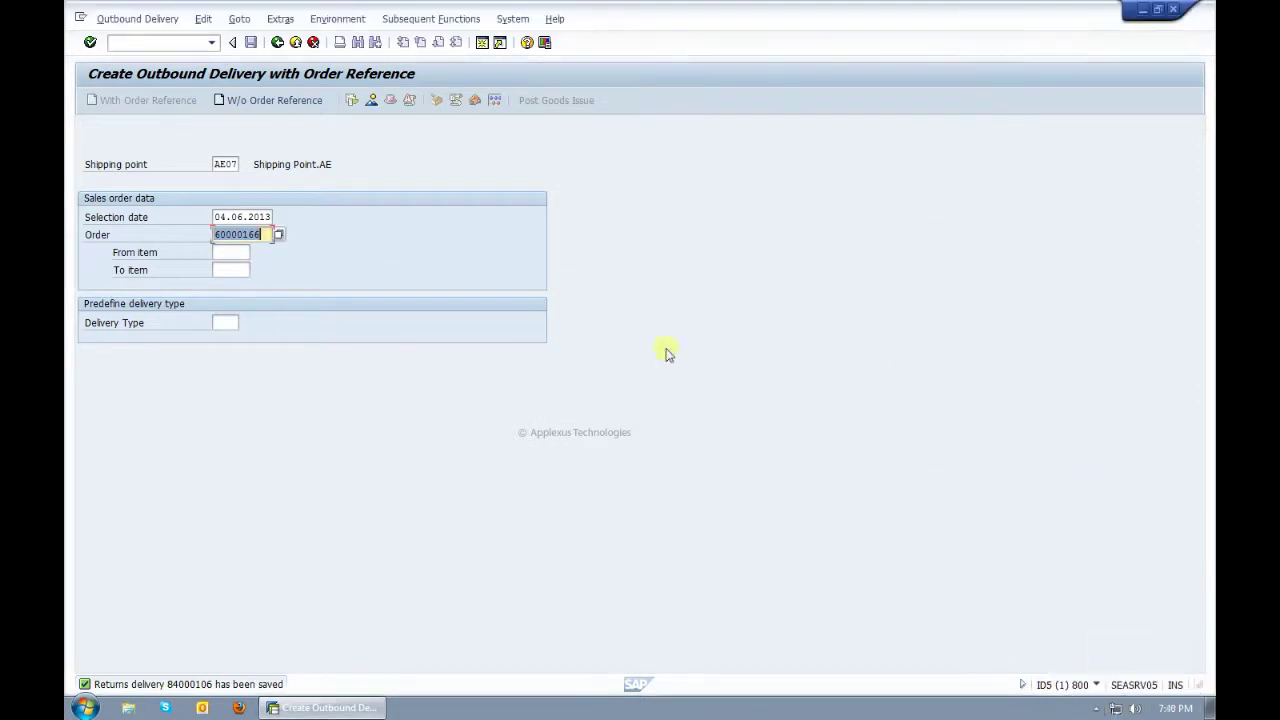
- Run the stock overview (MMBE) for material 12306116, plant AE07 and storage location SC10, and review the unrestricted and returns stock columns
{"action": "left_click", "coordinate": [140, 44]}
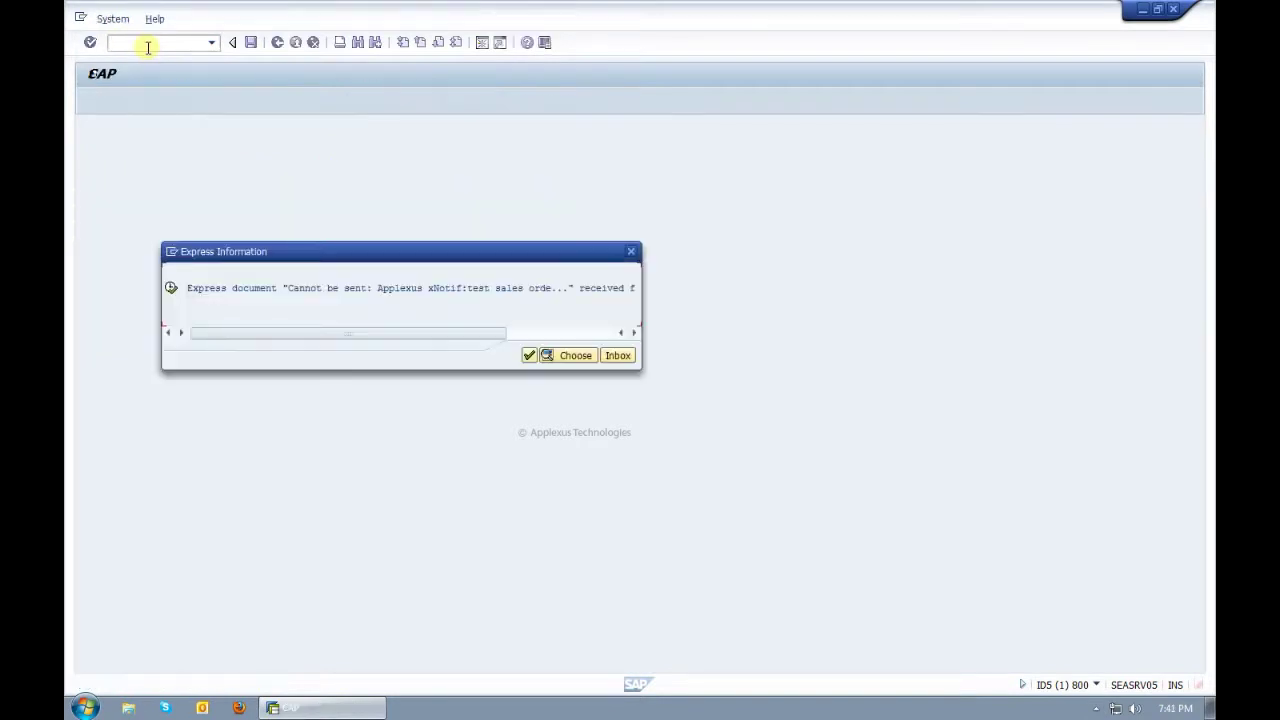
{"action": "left_click", "coordinate": [528, 357]}
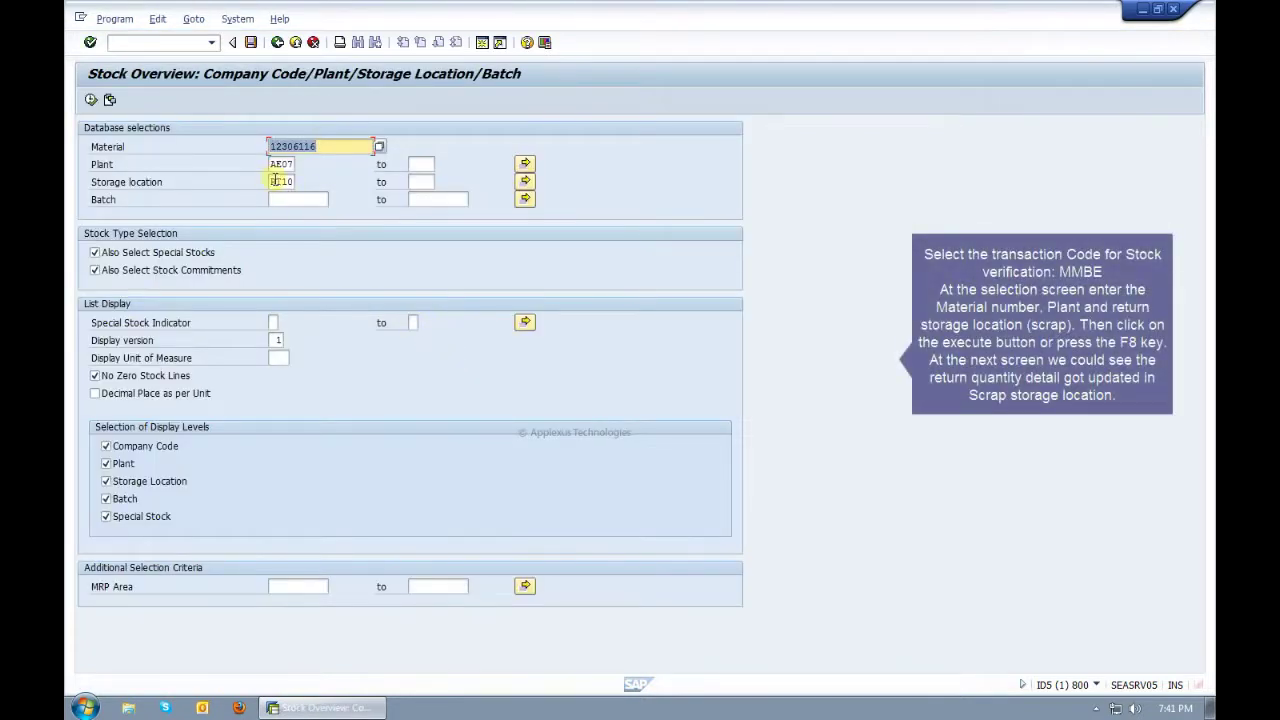
{"action": "left_click_drag", "start_coordinate": [273, 181], "coordinate": [305, 182]}
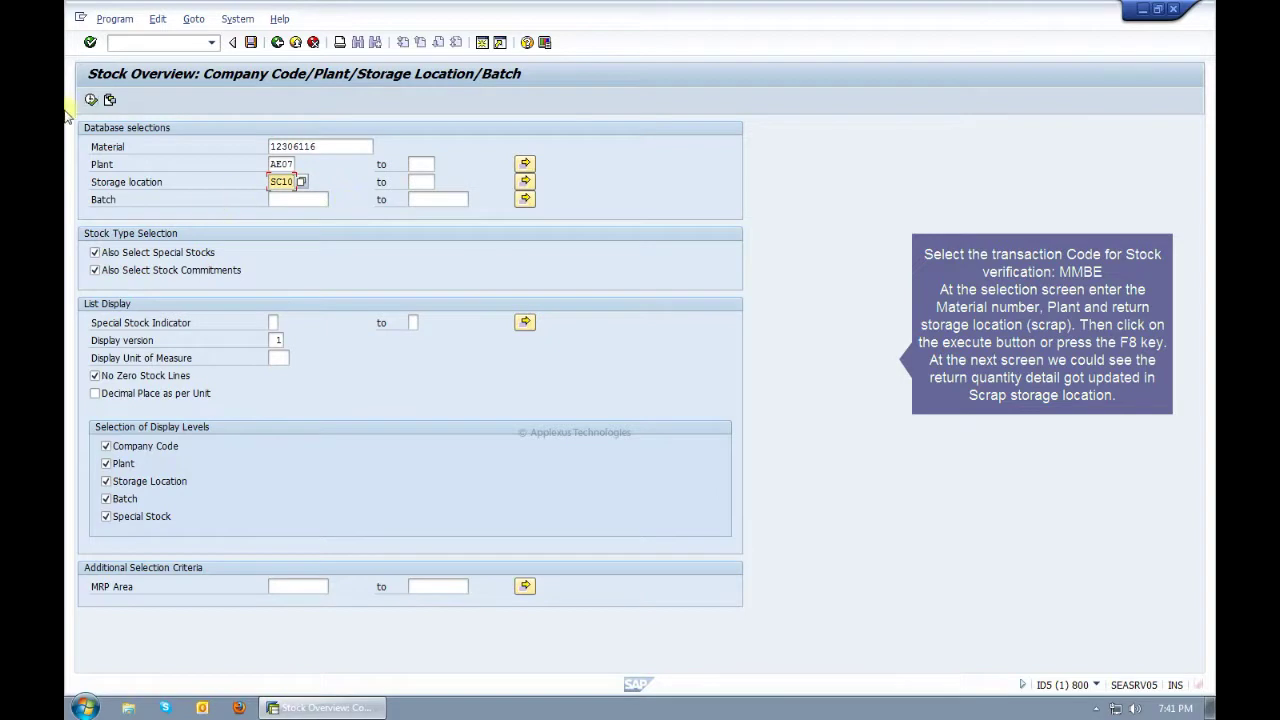
{"action": "left_click", "coordinate": [268, 146]}
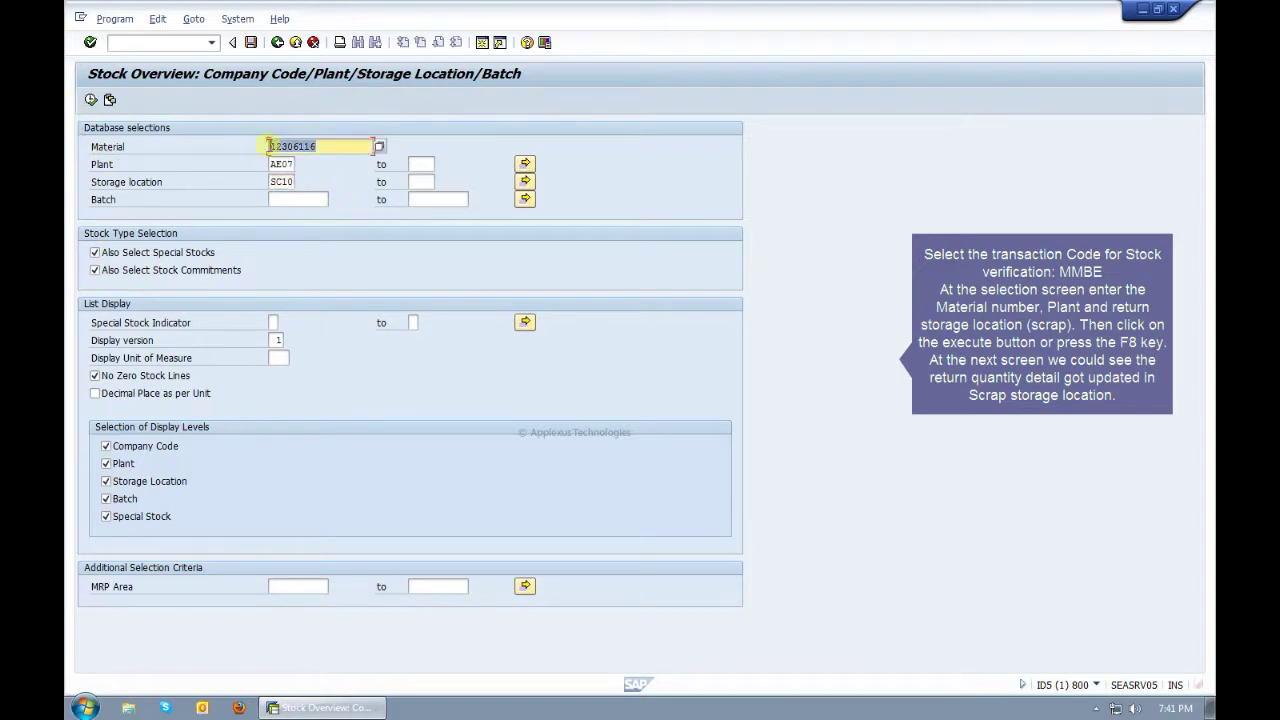
{"action": "left_click", "coordinate": [90, 101]}
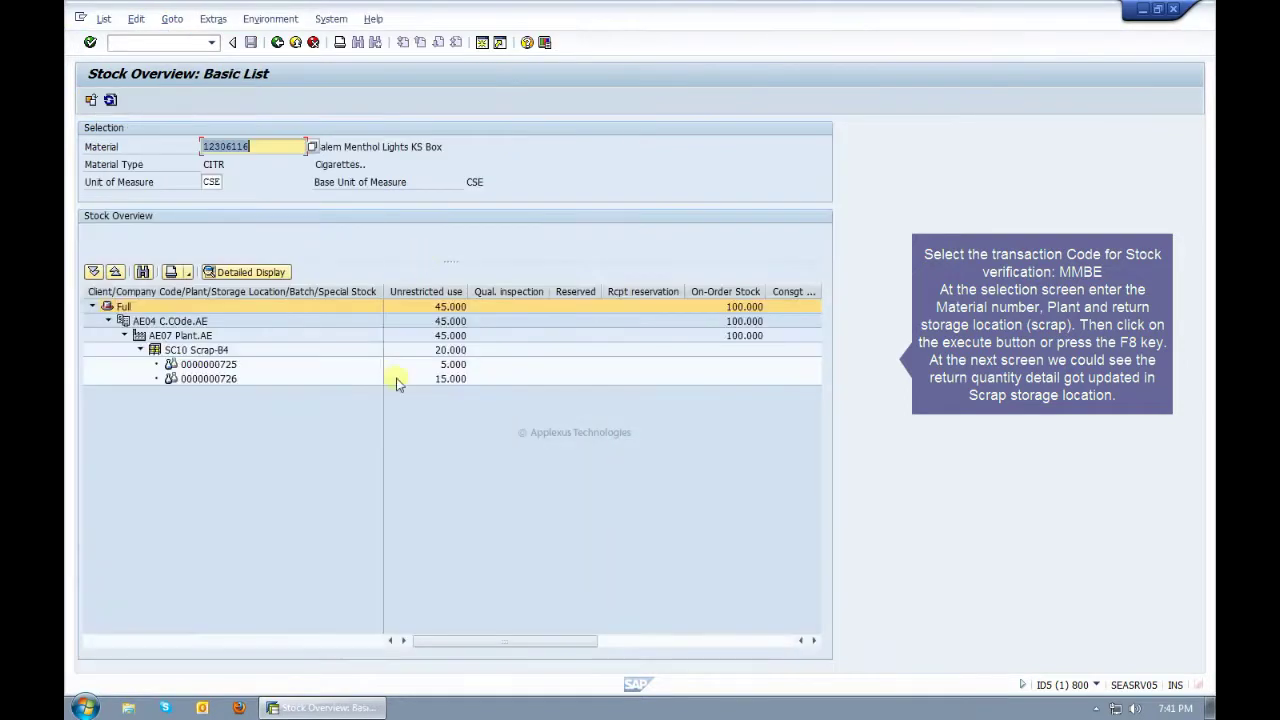
{"action": "left_click_drag", "start_coordinate": [505, 641], "coordinate": [706, 643]}
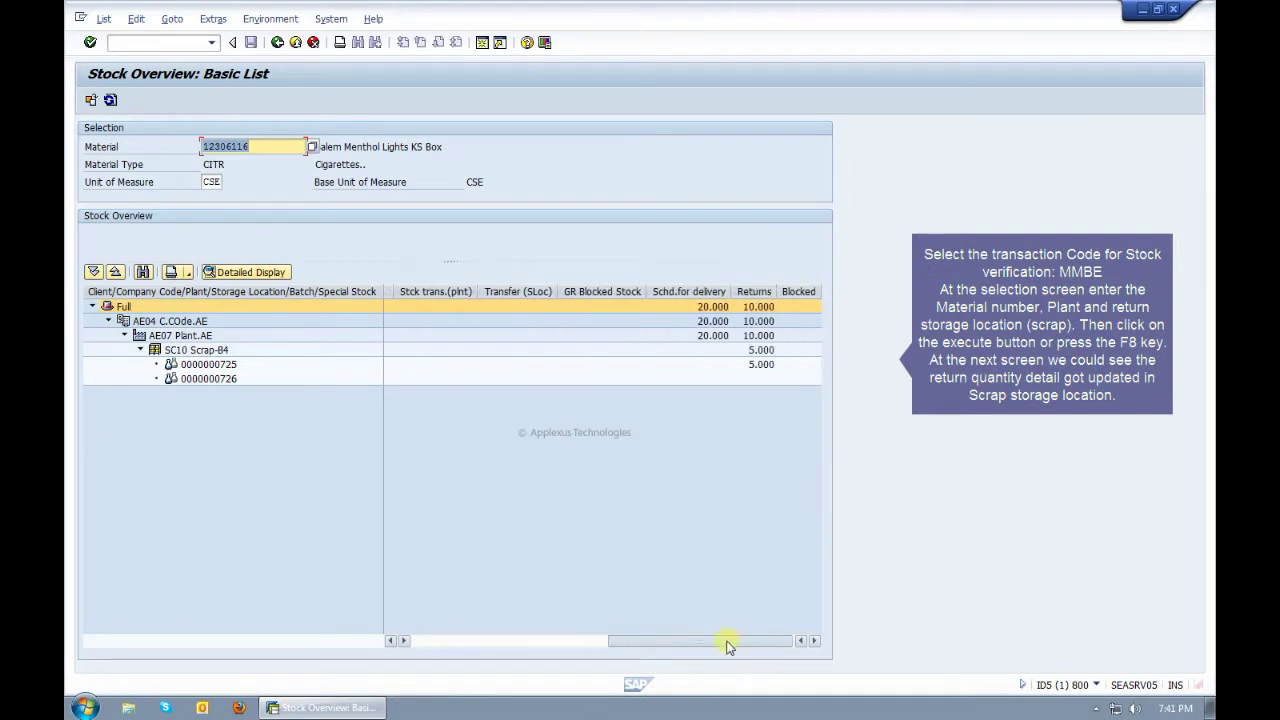
{"action": "left_click_drag", "start_coordinate": [728, 647], "coordinate": [429, 651]}
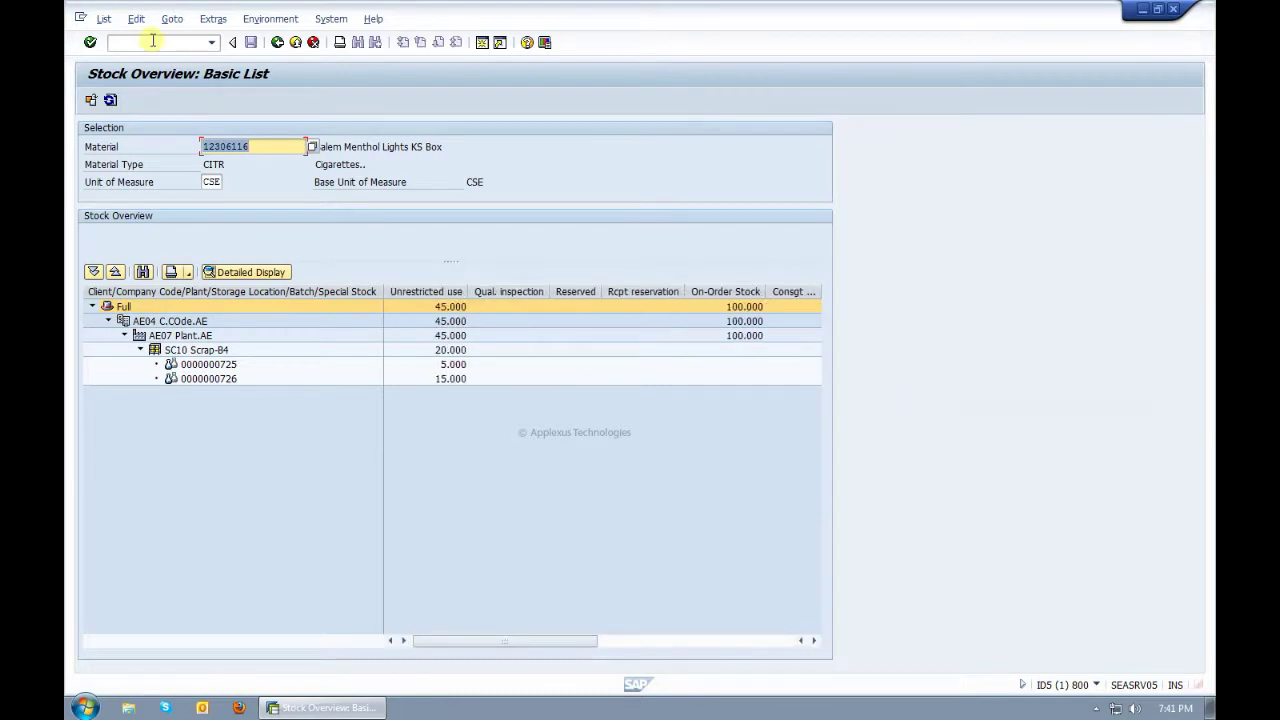
{"action": "left_click", "coordinate": [1097, 708]}
- Open Create Billing Document (VF01) and generate the credit for returns from the proposed scrap returns delivery
{"action": "left_click", "coordinate": [165, 43]}
{"action": "type", "text": "/NVF01"}
{"action": "key", "text": "Return"}
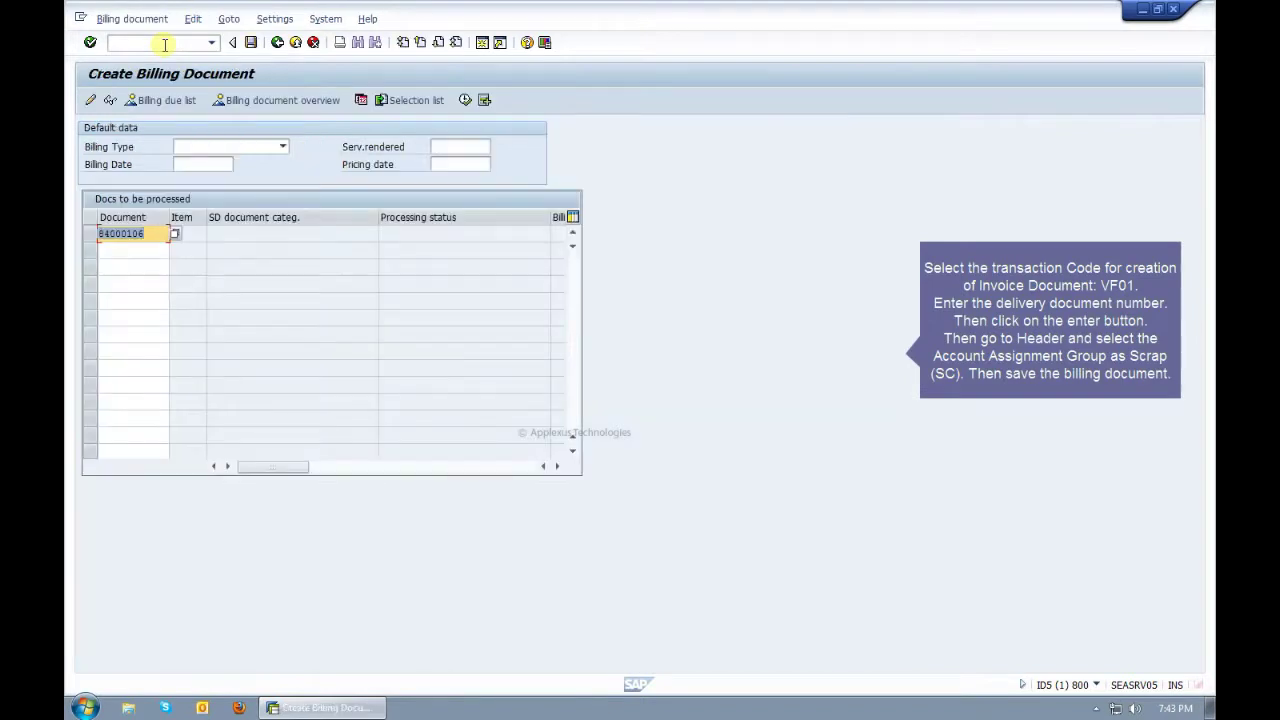
{"action": "key", "text": "Return"}
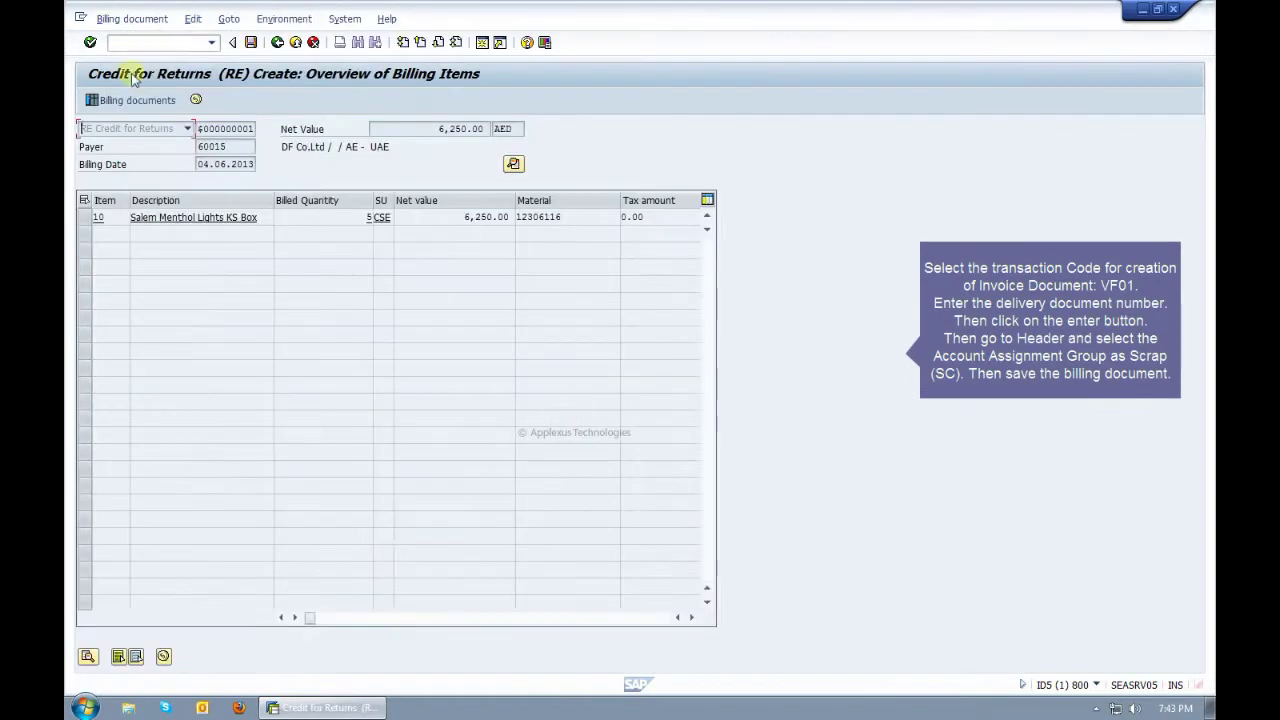
{"action": "left_click_drag", "start_coordinate": [357, 219], "coordinate": [388, 218]}
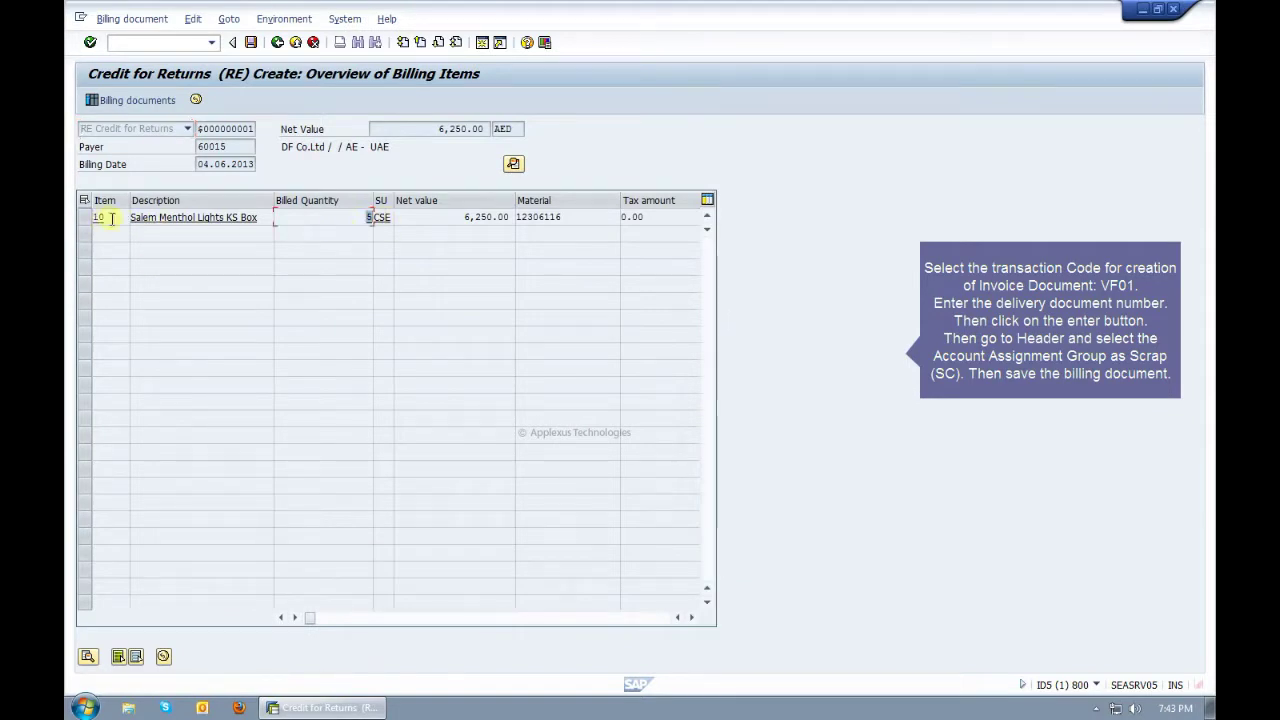
- Set the account assignment group to SC Scrap in the billing document's header data and save the document
{"action": "left_click", "coordinate": [513, 163]}
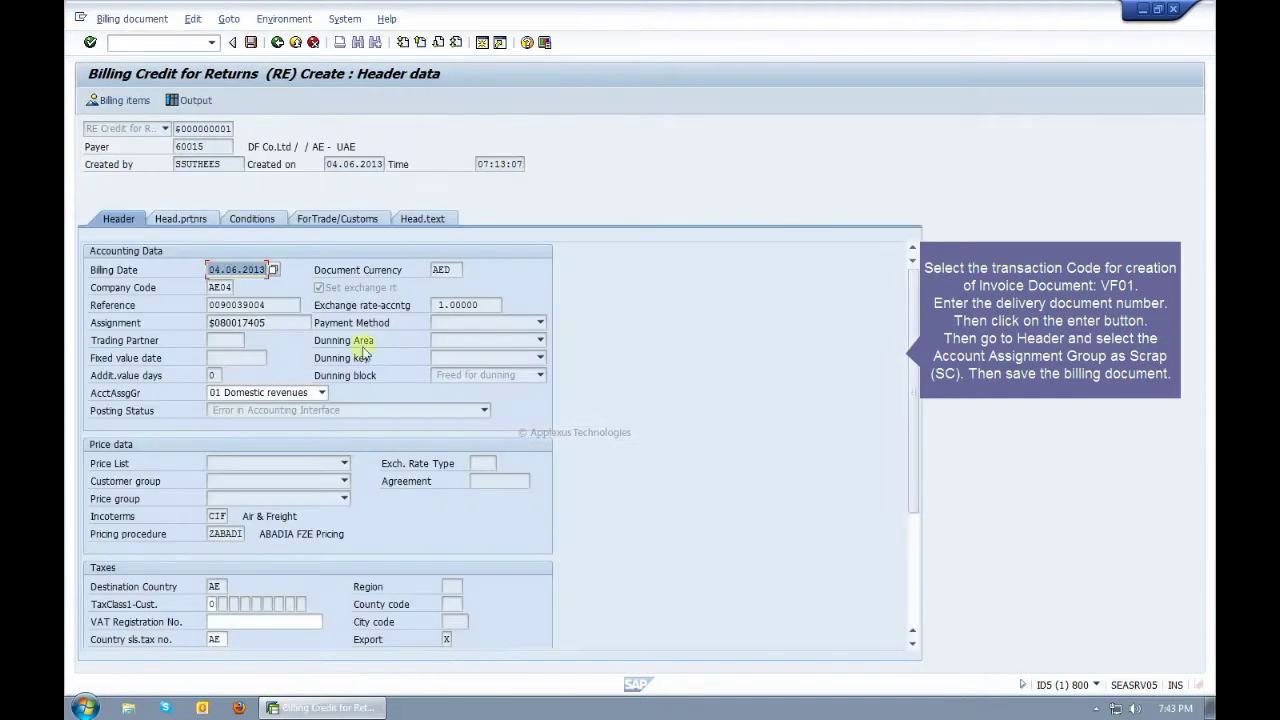
{"action": "left_click", "coordinate": [323, 393]}
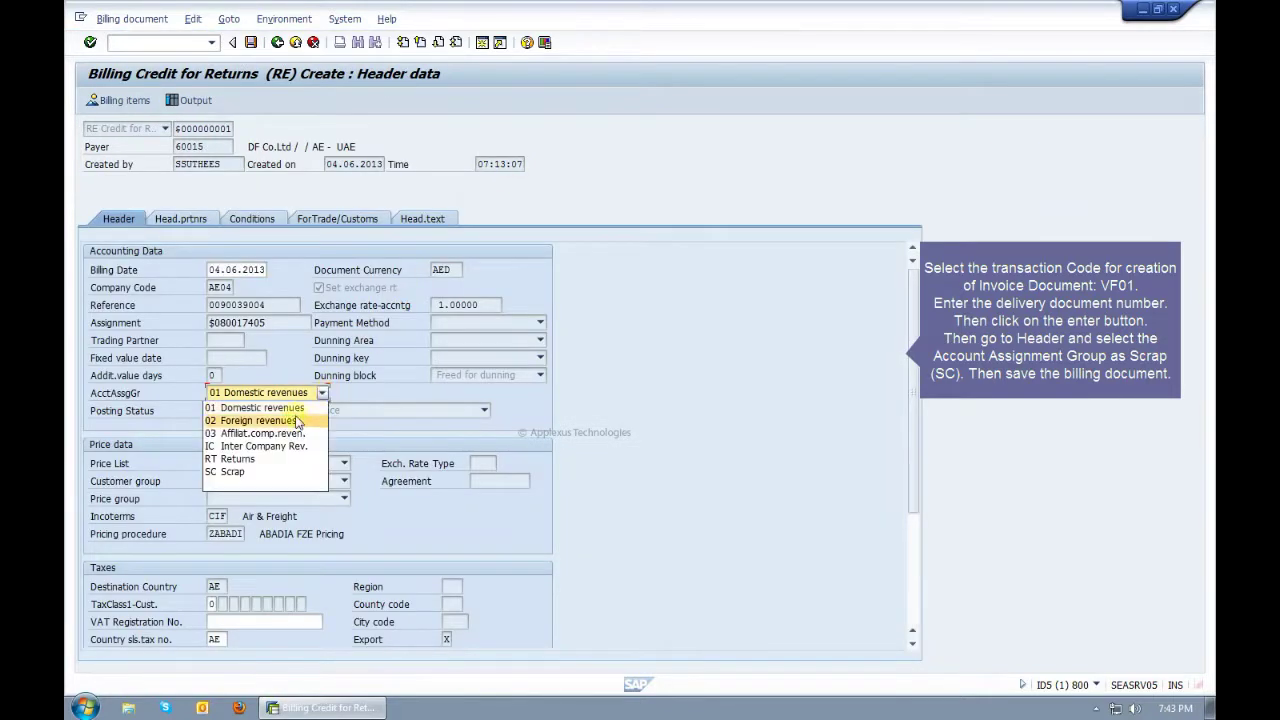
{"action": "left_click", "coordinate": [269, 474]}
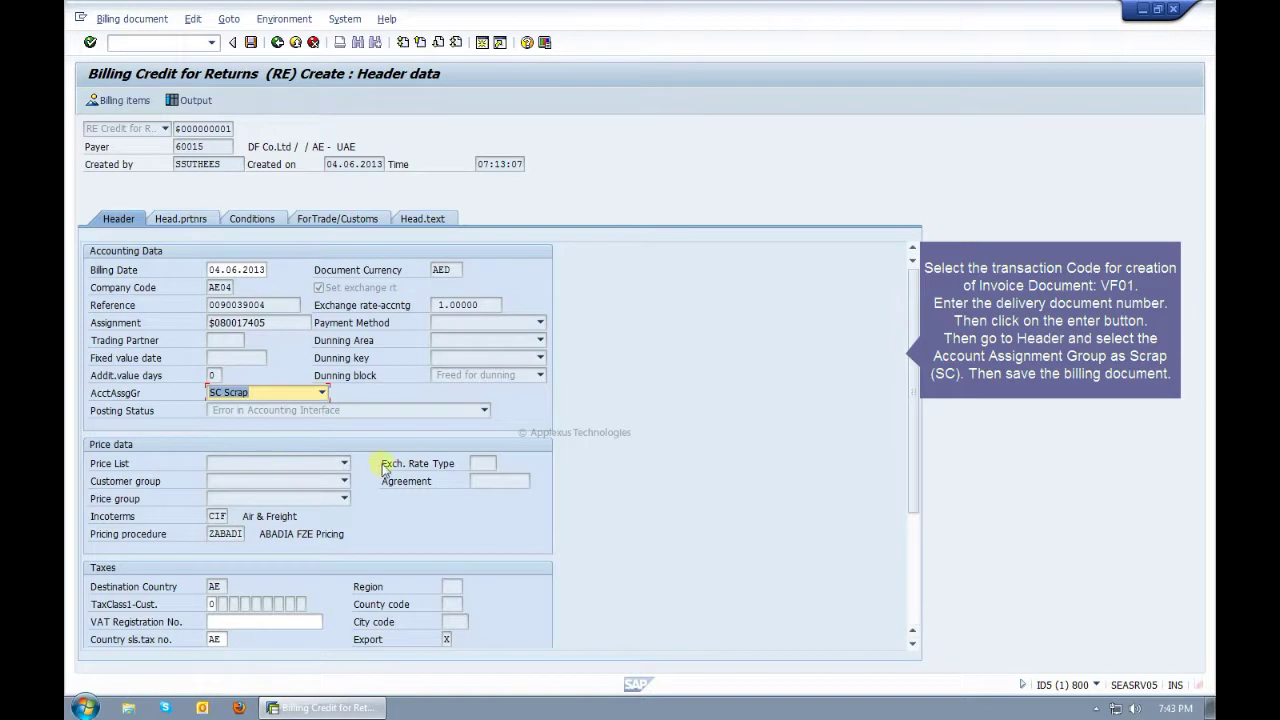
{"action": "left_click", "coordinate": [1096, 708]}
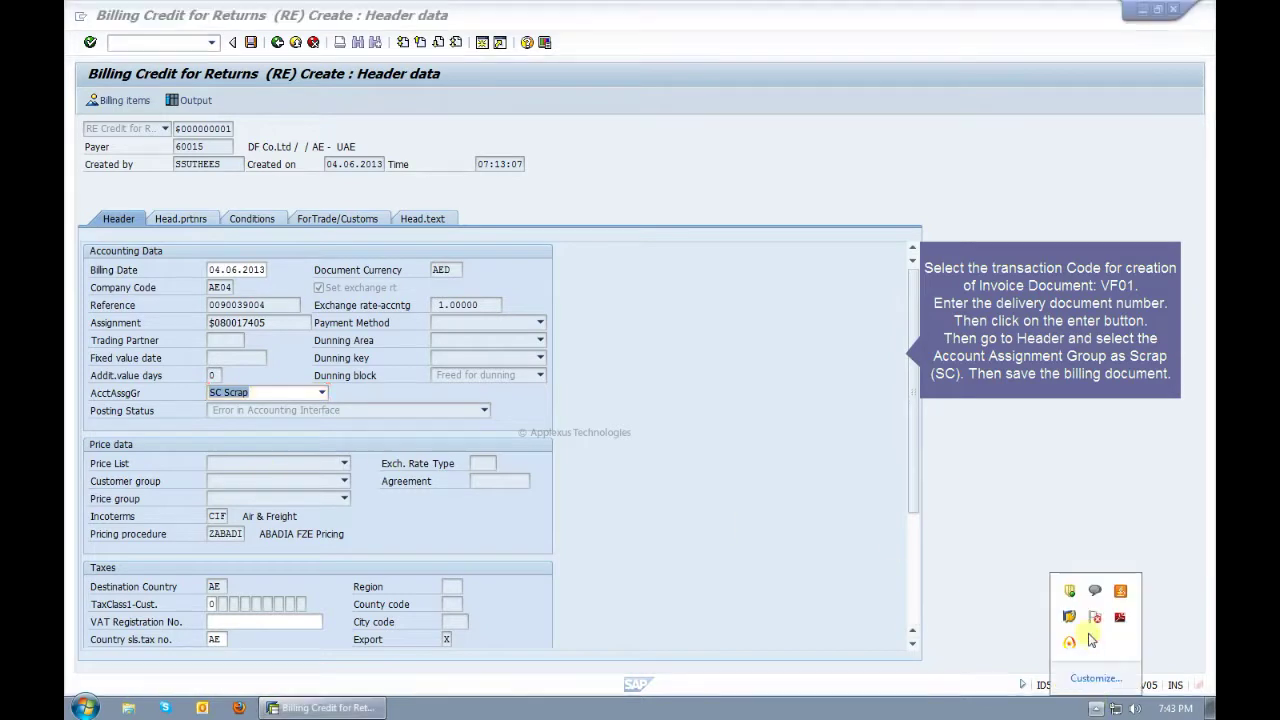
{"action": "mouse_move", "coordinate": [1070, 645]}
{"action": "left_click", "coordinate": [1114, 670]}
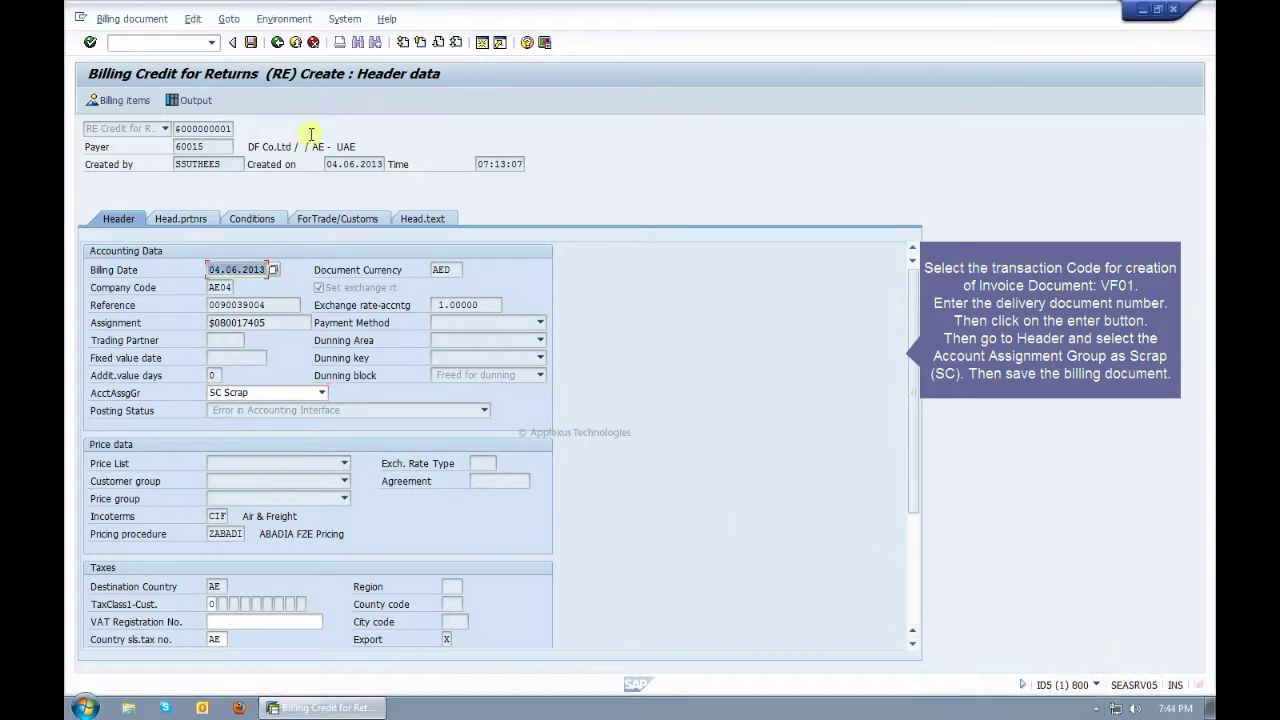
{"action": "left_click", "coordinate": [251, 45]}
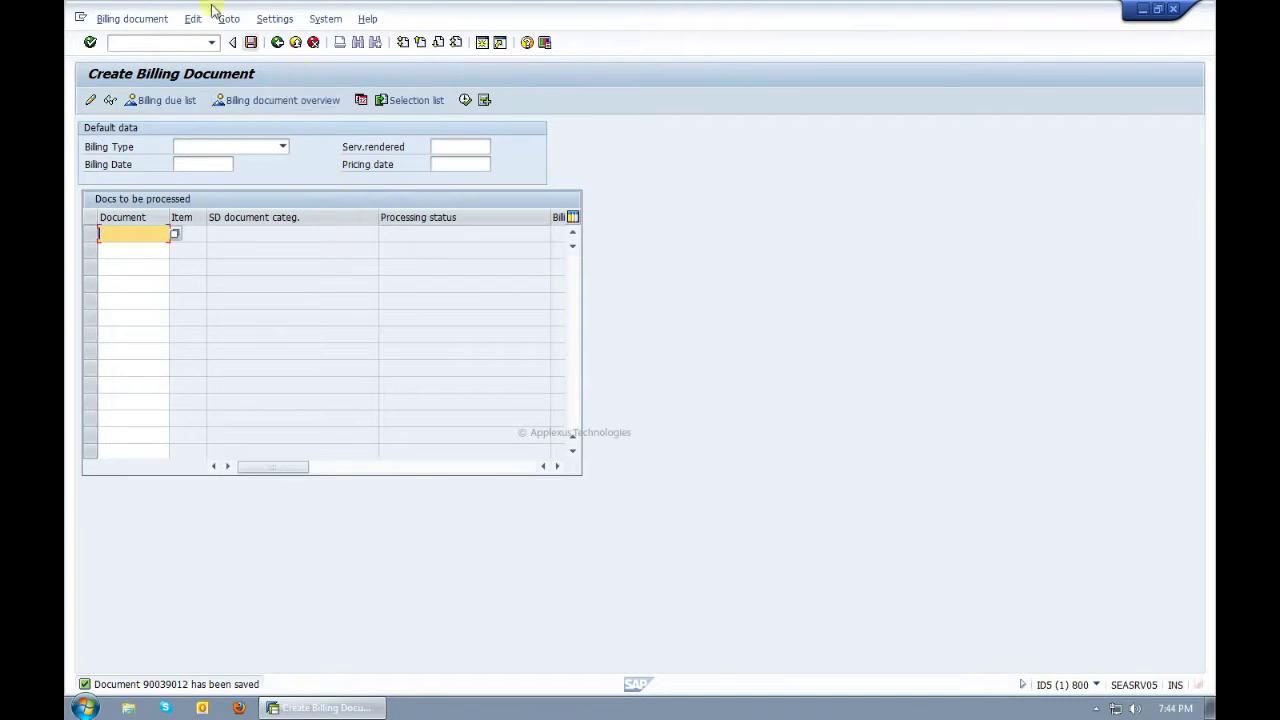
- Examine the scrap credit's accounting document through Change Billing Document (VF02) and return to the transaction's initial screen
{"action": "left_click", "coordinate": [177, 43]}
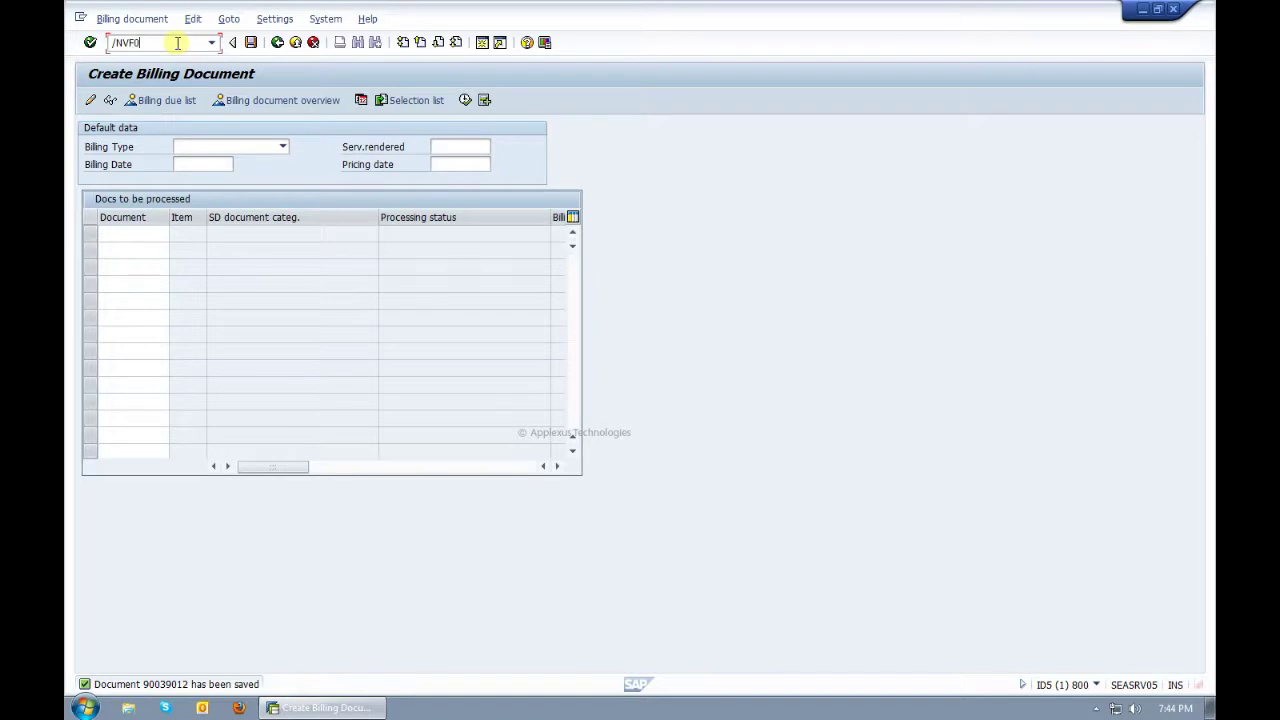
{"action": "type", "text": "/NVF02"}
{"action": "key", "text": "Return"}
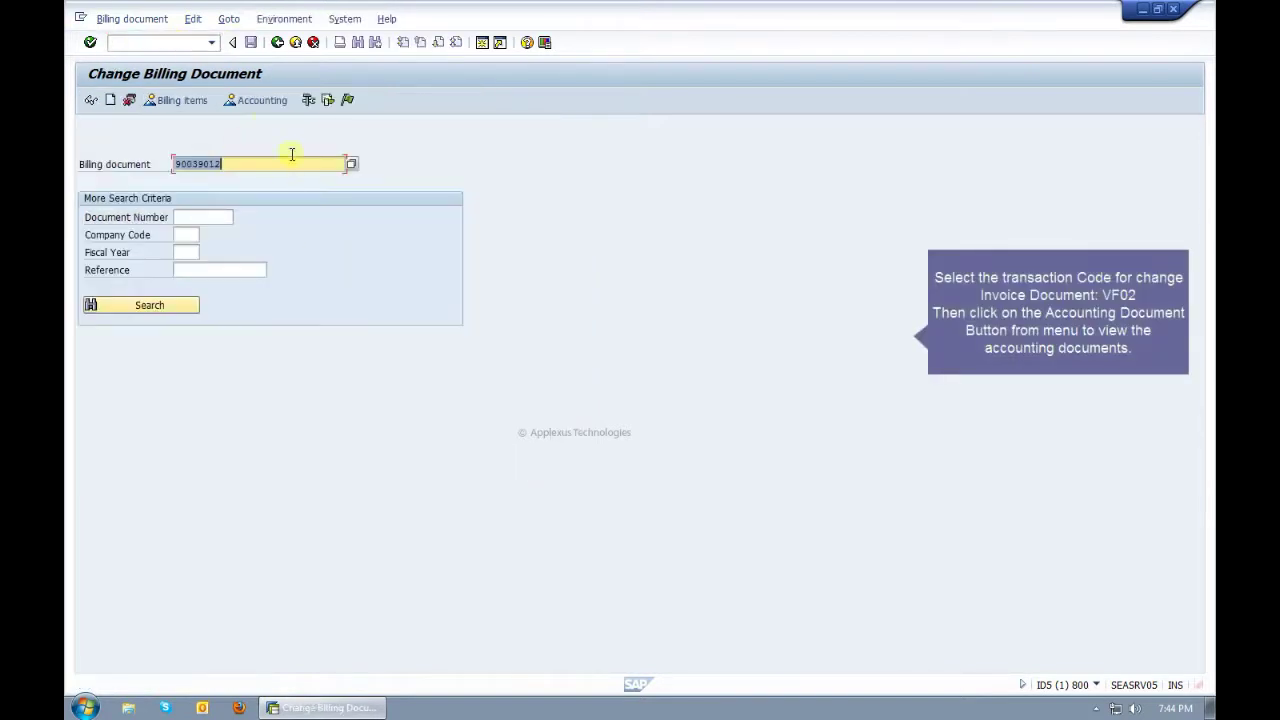
{"action": "left_click", "coordinate": [258, 102]}
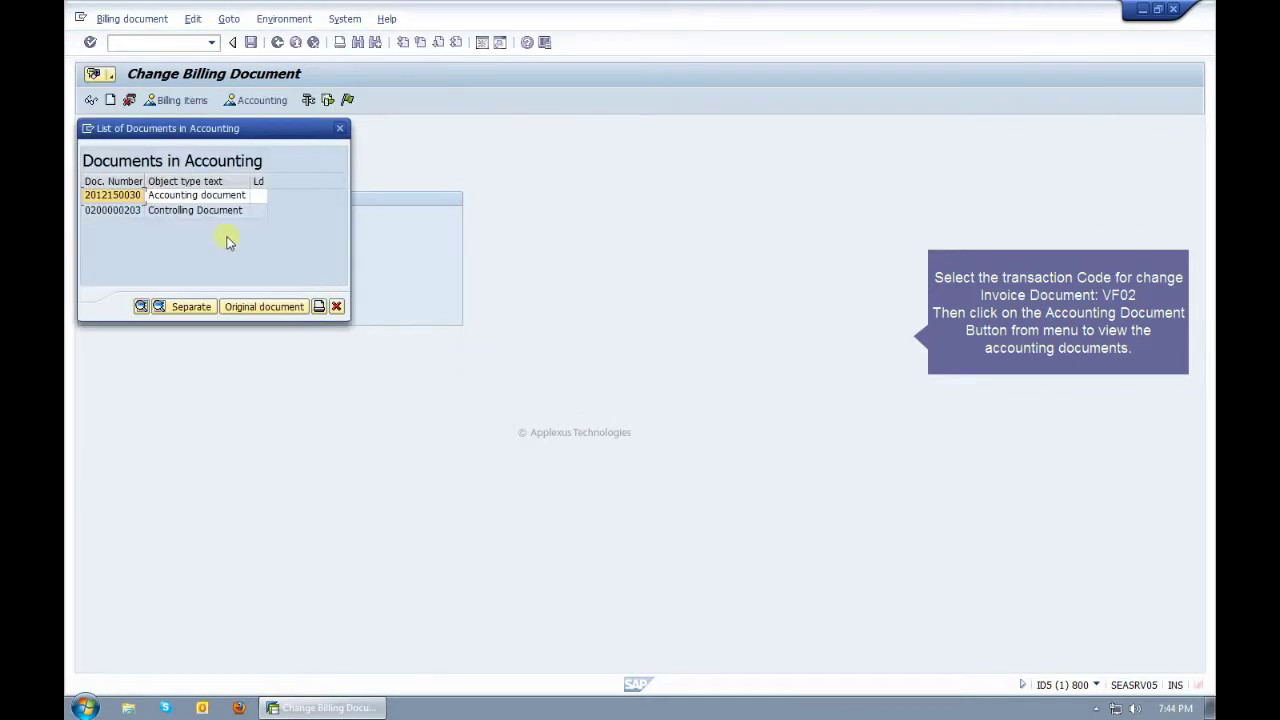
{"action": "double_click", "coordinate": [186, 197]}
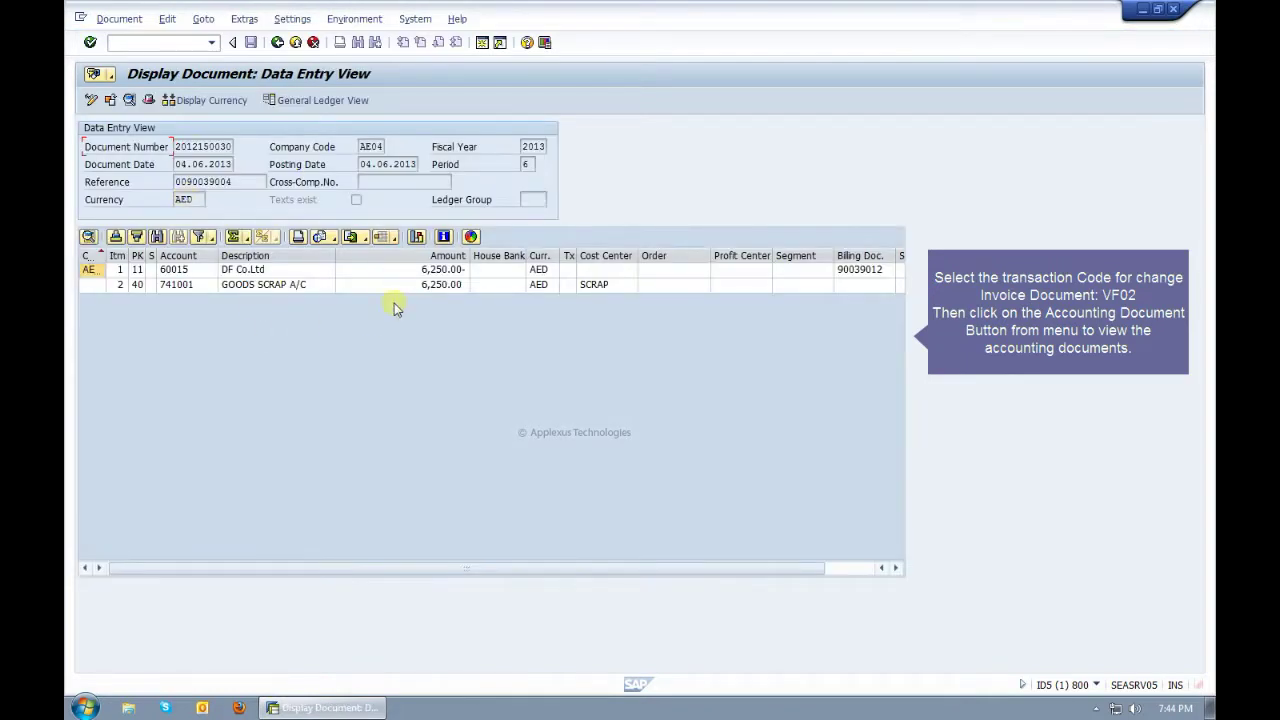
{"action": "left_click", "coordinate": [618, 289]}
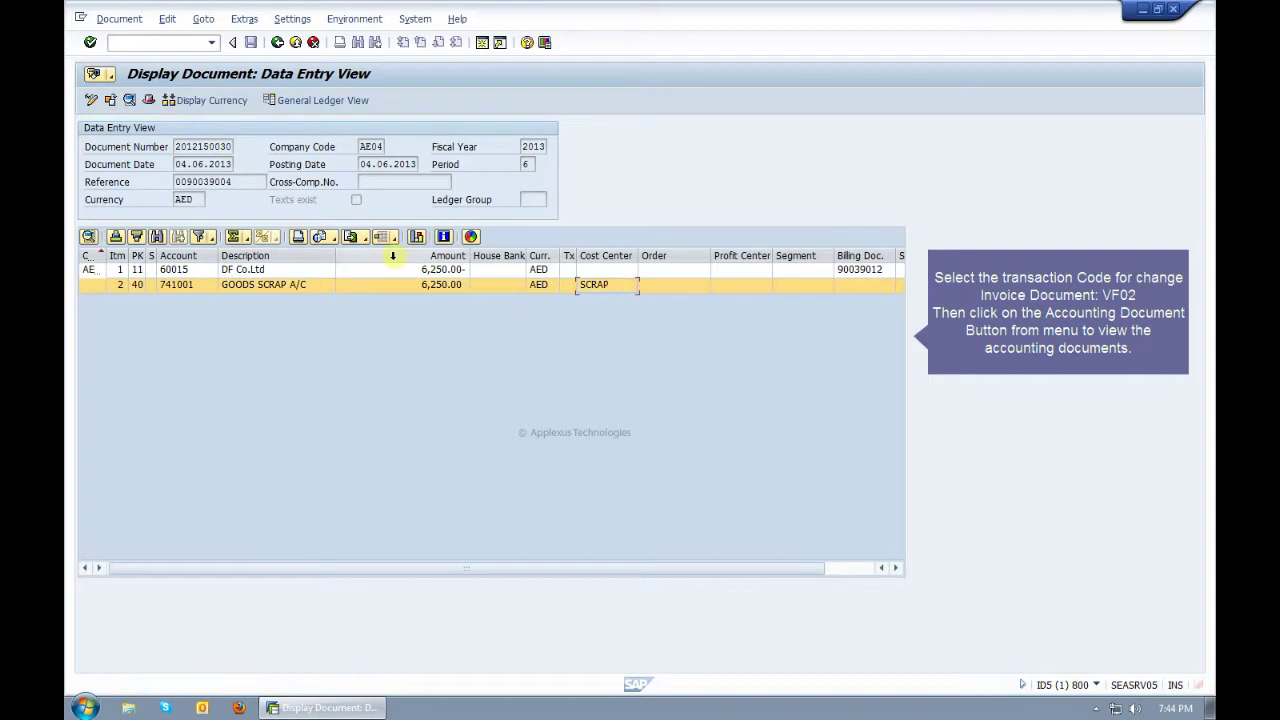
{"action": "left_click", "coordinate": [277, 42]}
{"action": "left_click", "coordinate": [1097, 709]}
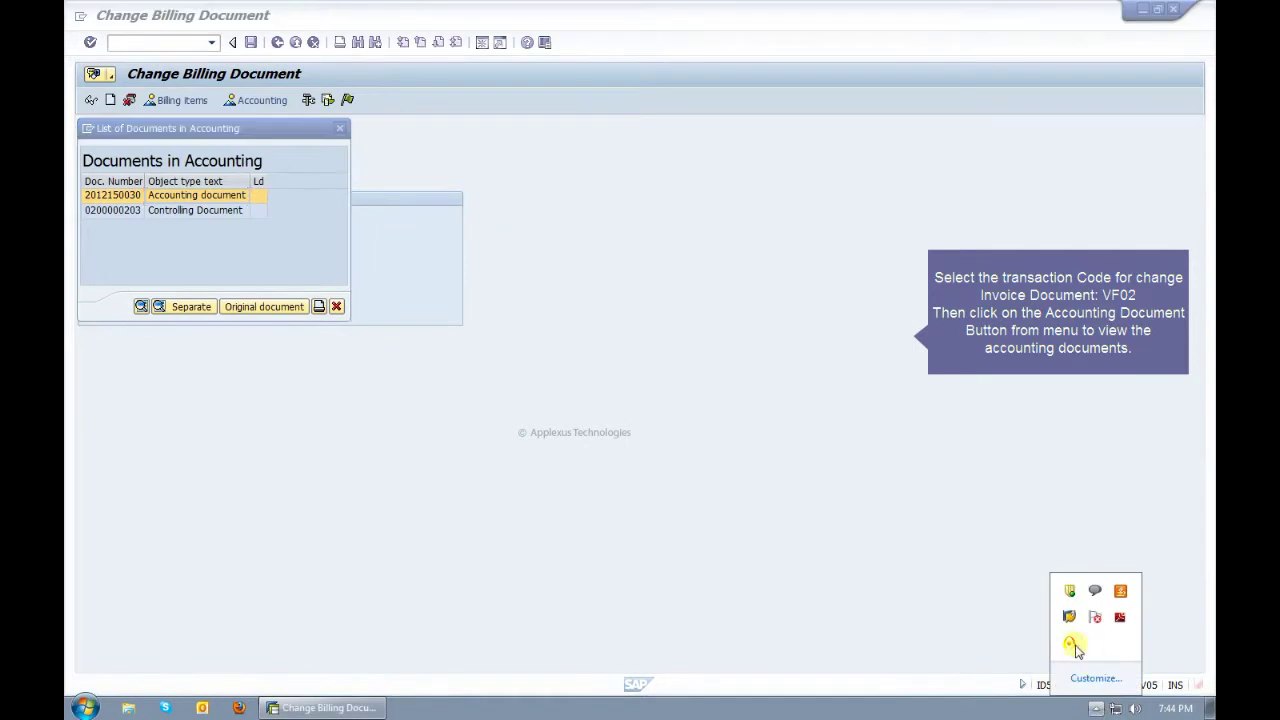
{"action": "left_click", "coordinate": [662, 432]}
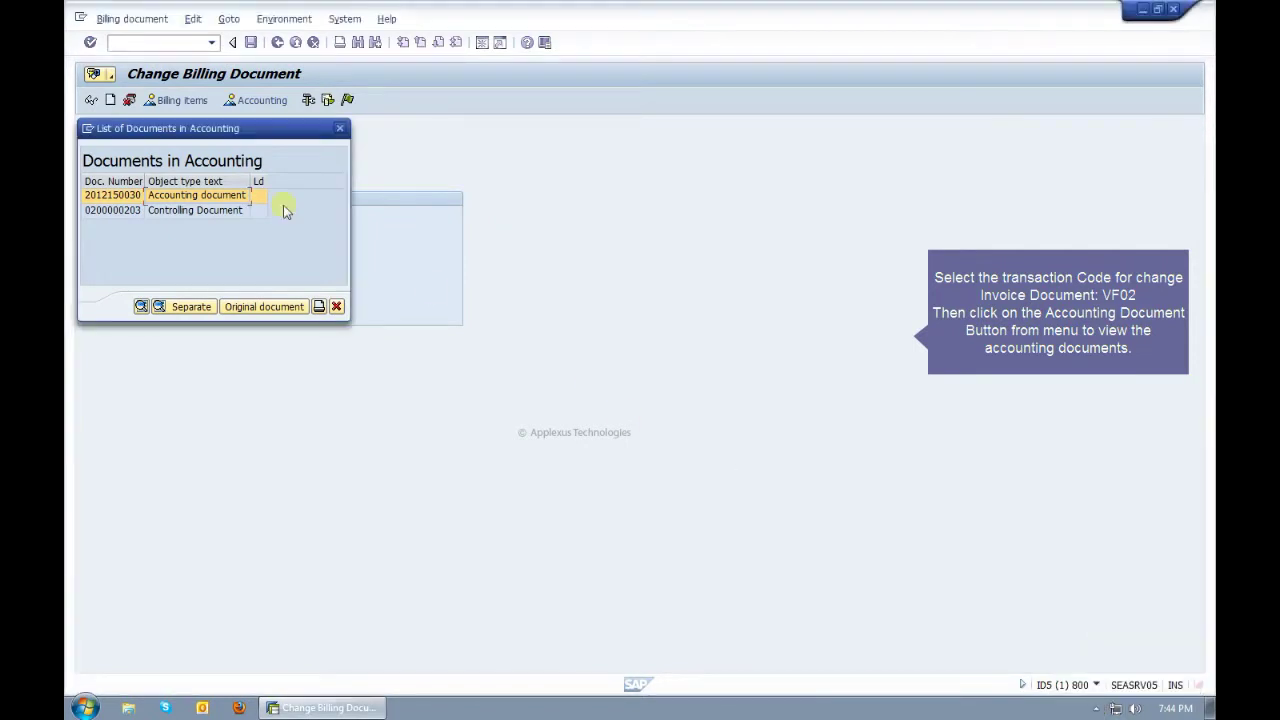
{"action": "left_click", "coordinate": [339, 128]}
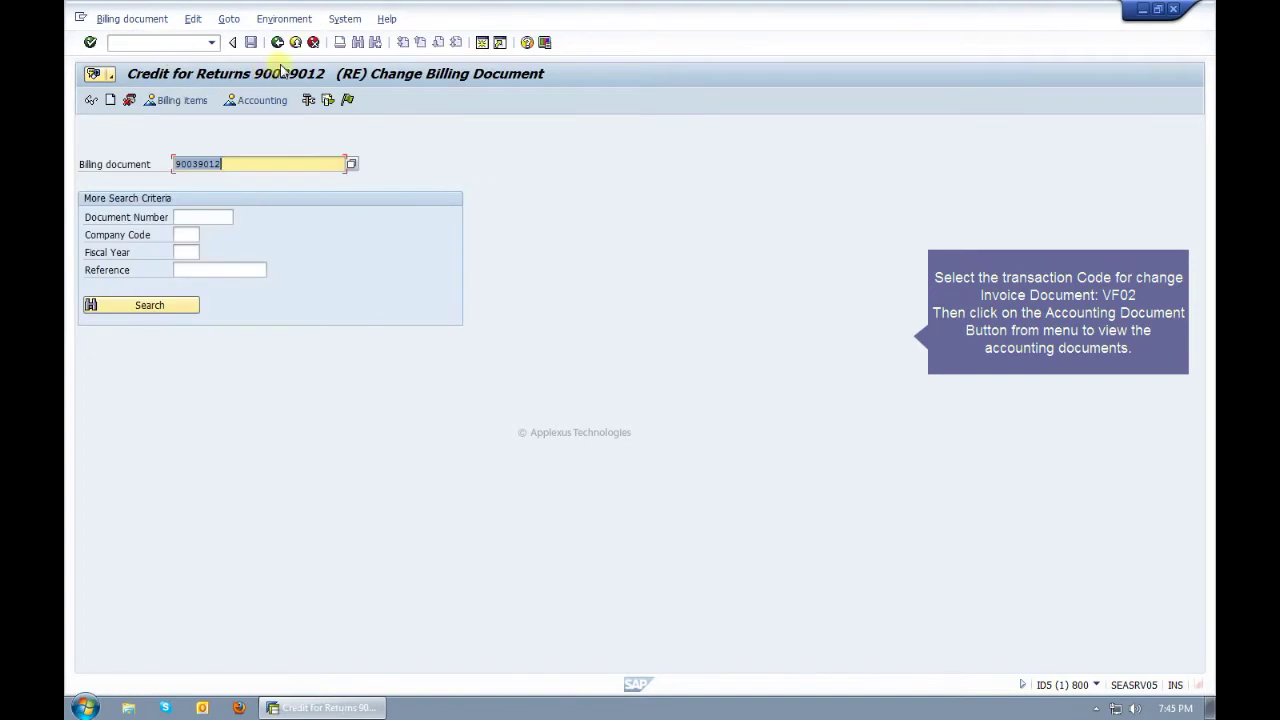
{"action": "left_click", "coordinate": [1096, 708]}
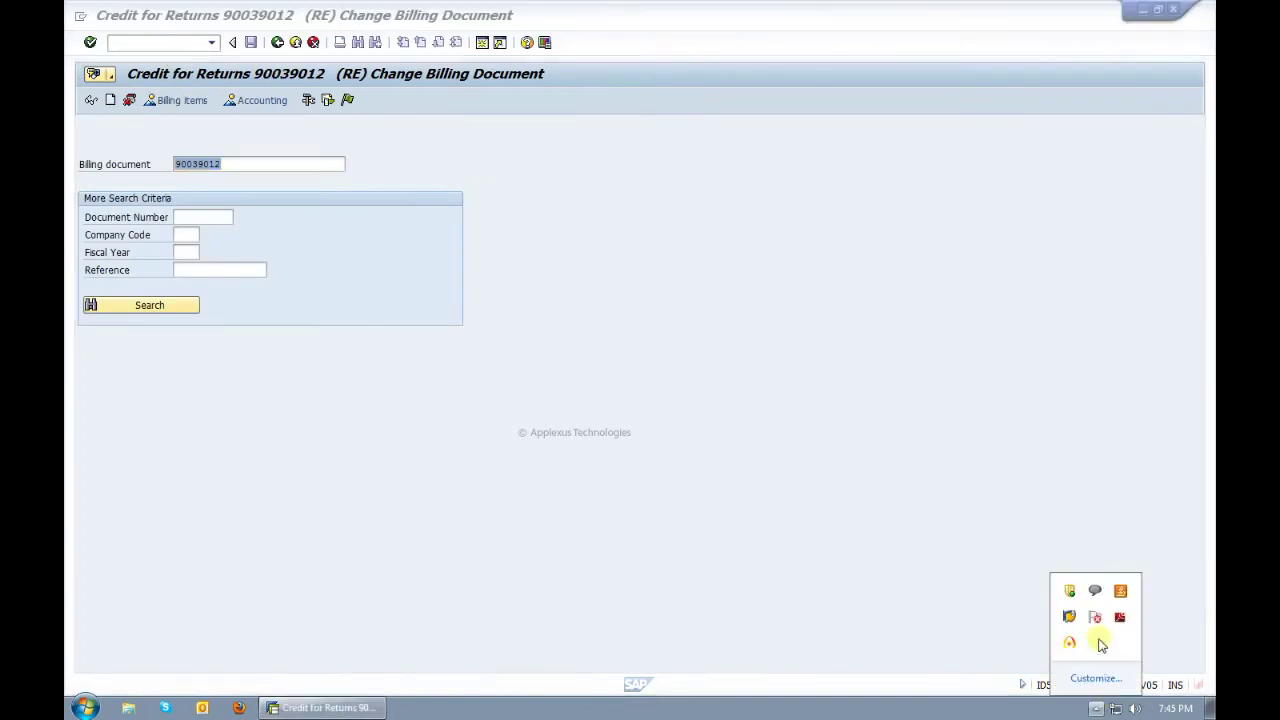
{"action": "left_click", "coordinate": [1069, 645]}
{"action": "left_click", "coordinate": [1148, 668]}
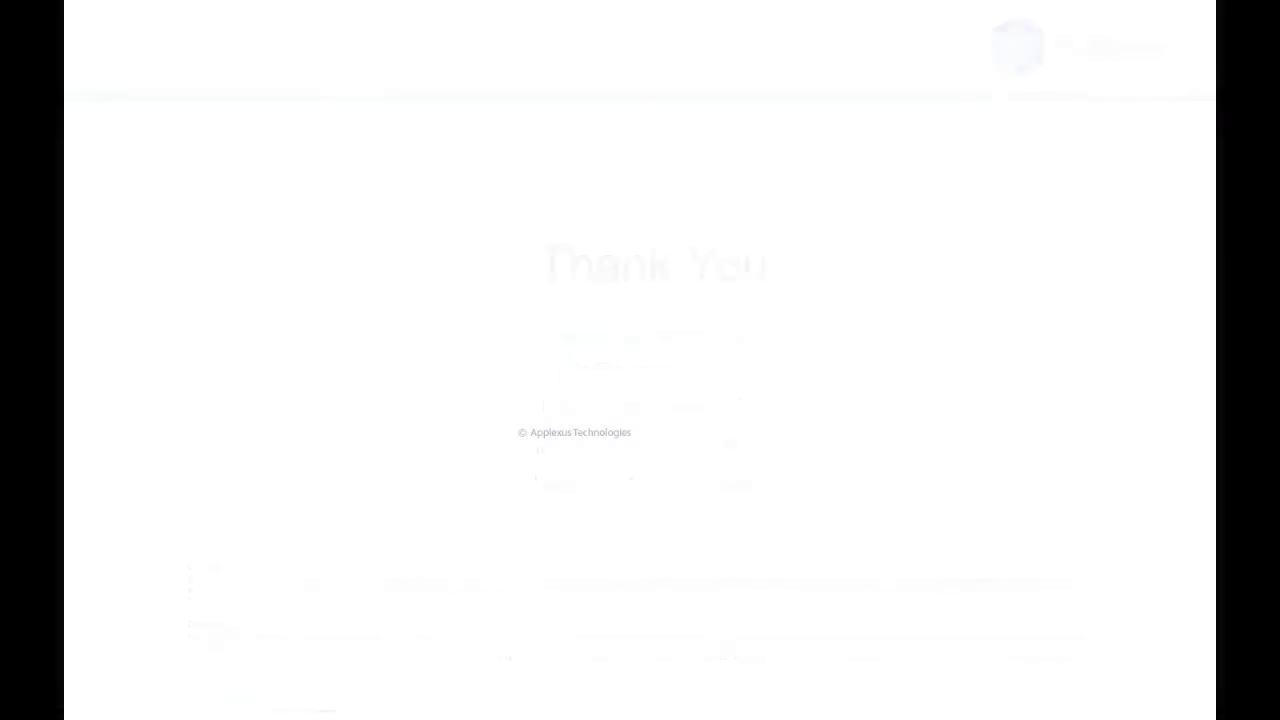